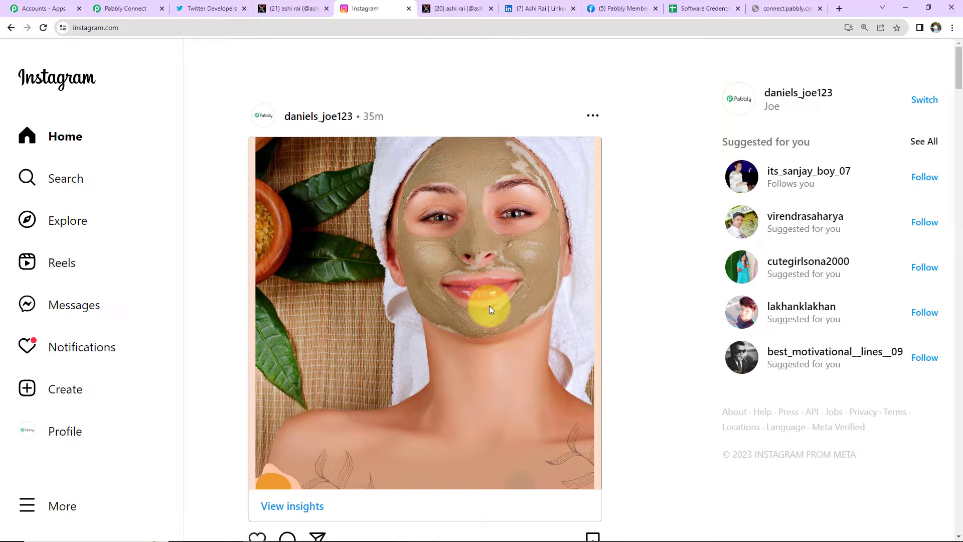
- Look over the cross-posted Instagram content on the X, LinkedIn and Facebook pages
left_click(303, 8)
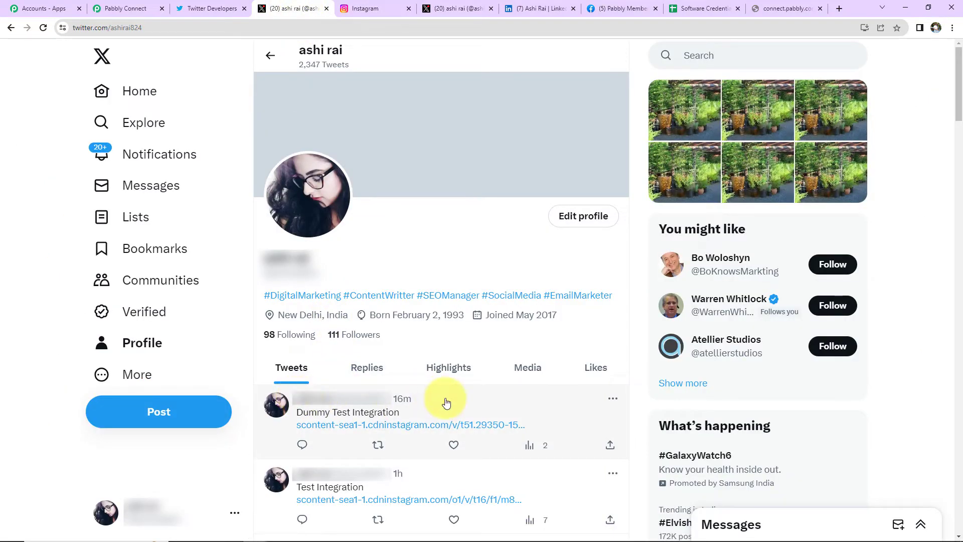
left_click(533, 9)
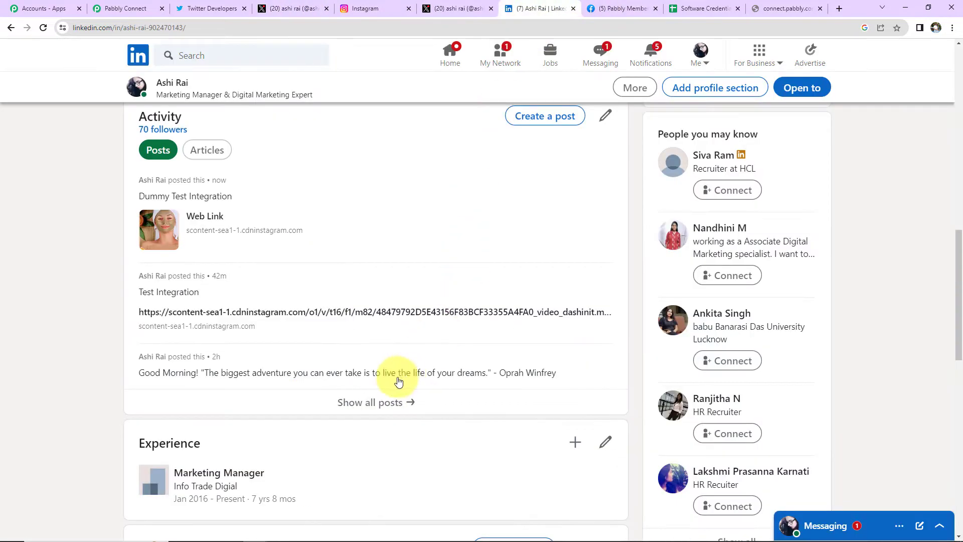
left_click(619, 8)
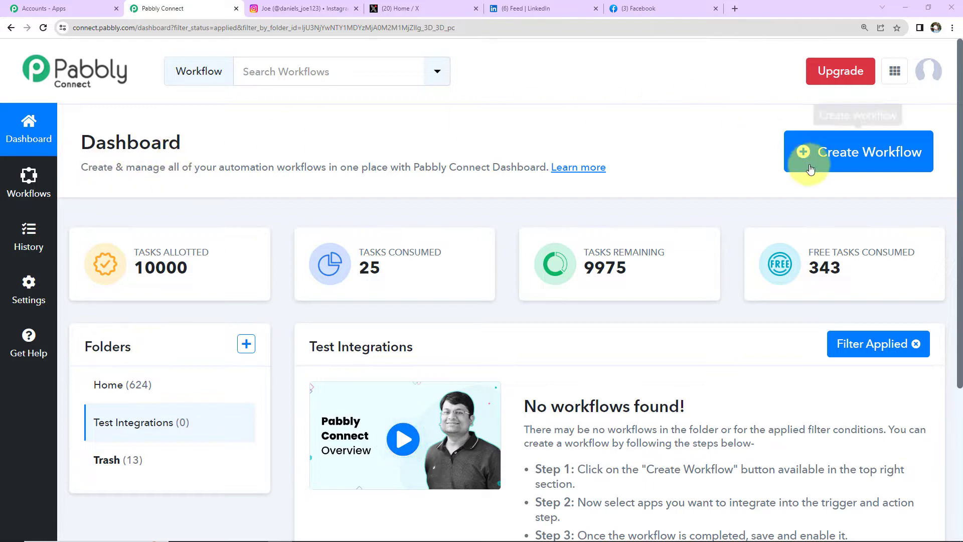
- Create a Pabbly Connect workflow named "Auto-Publish Instagram Posts to Multiple Social Media Platforms"
left_click(843, 166)
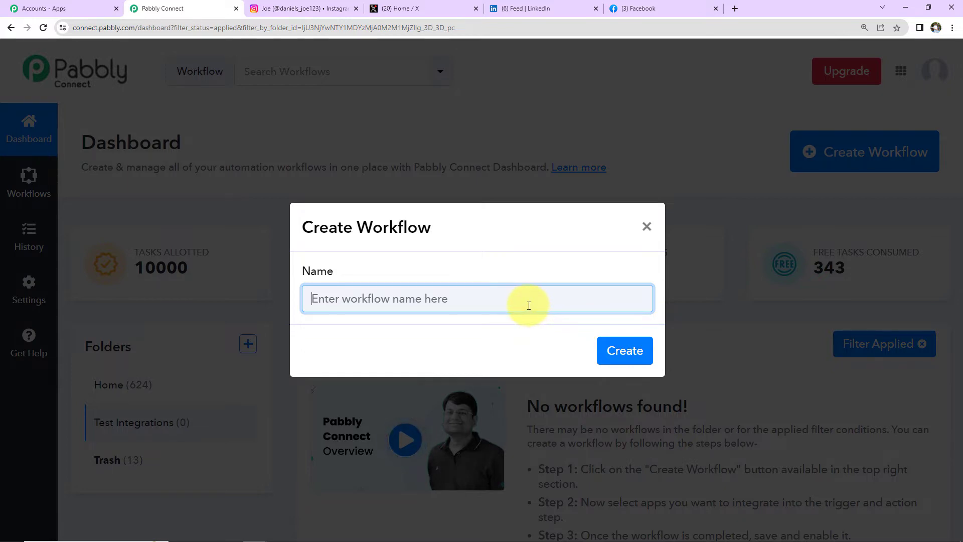
type("Auto-Publish Instagram Posts to Multiple Social Media Platforms")
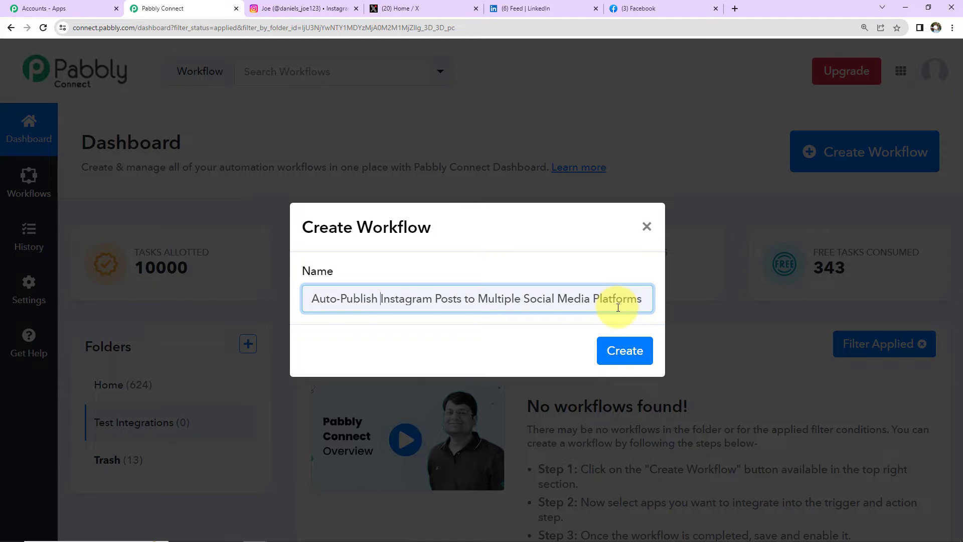
left_click(624, 350)
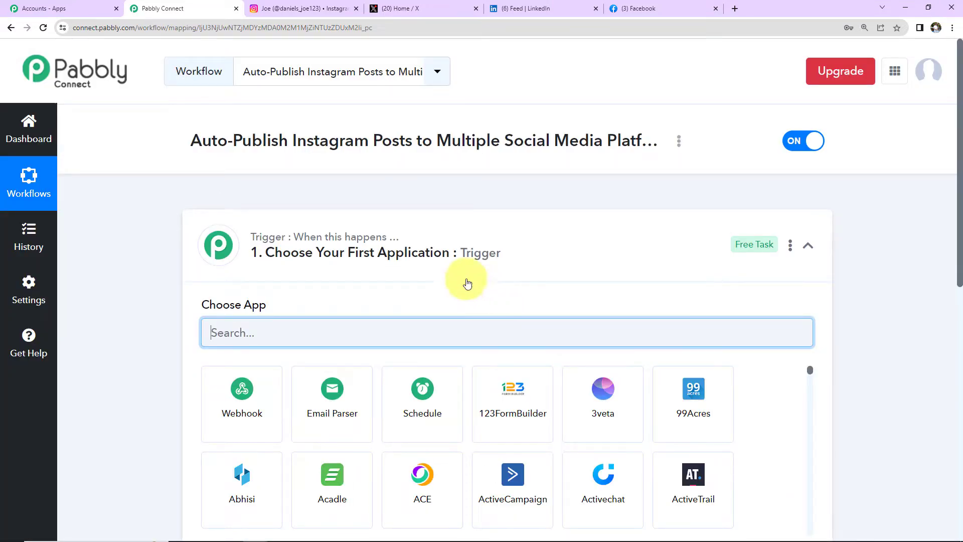
- Examine the trigger and action sections of the new workflow
scroll(502, 271, "down", 2)
scroll(441, 501, "down", 4)
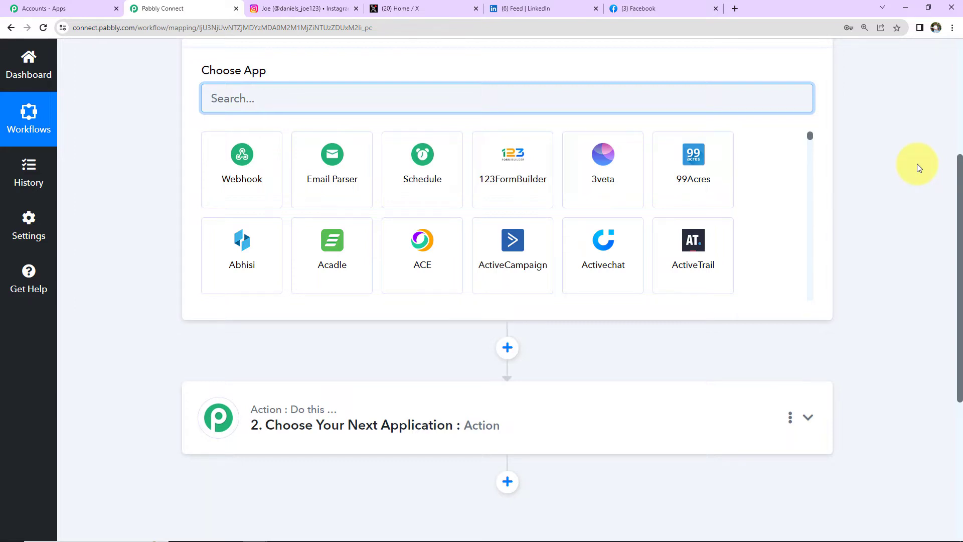
scroll(917, 164, "up", 3)
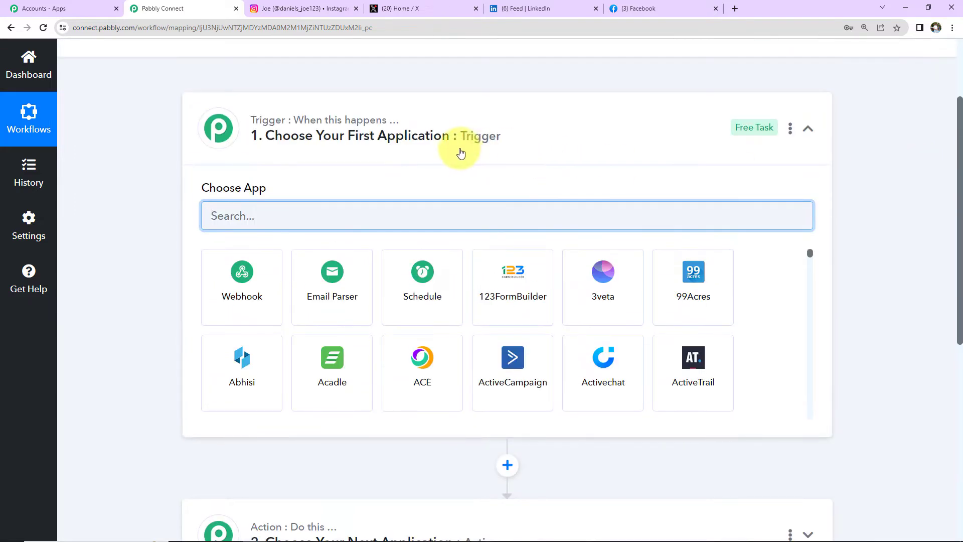
scroll(877, 203, "down", 3)
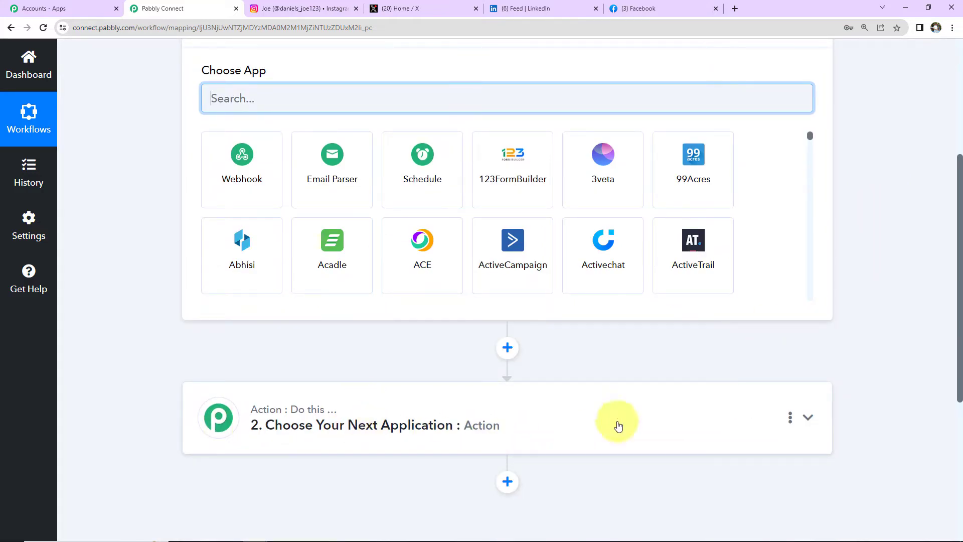
scroll(859, 360, "up", 3)
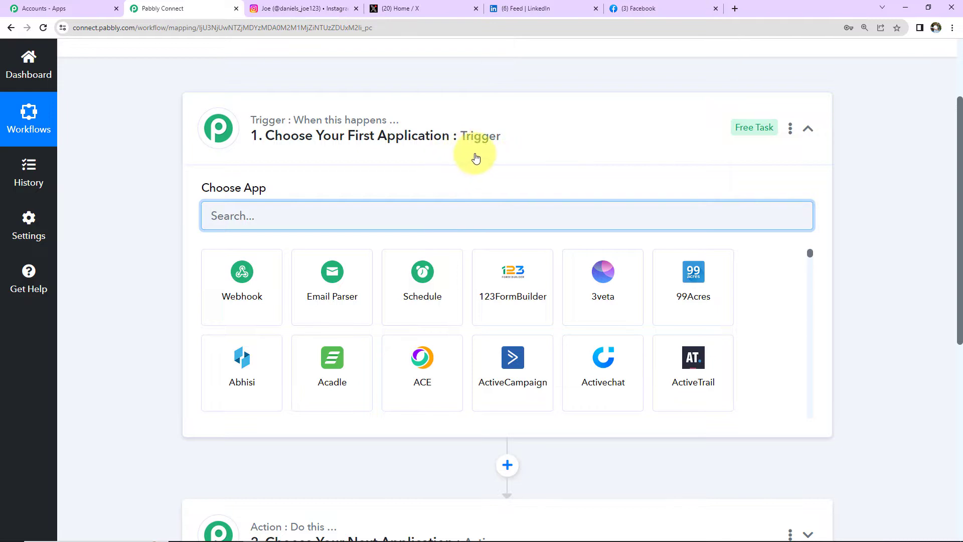
scroll(476, 157, "down", 2)
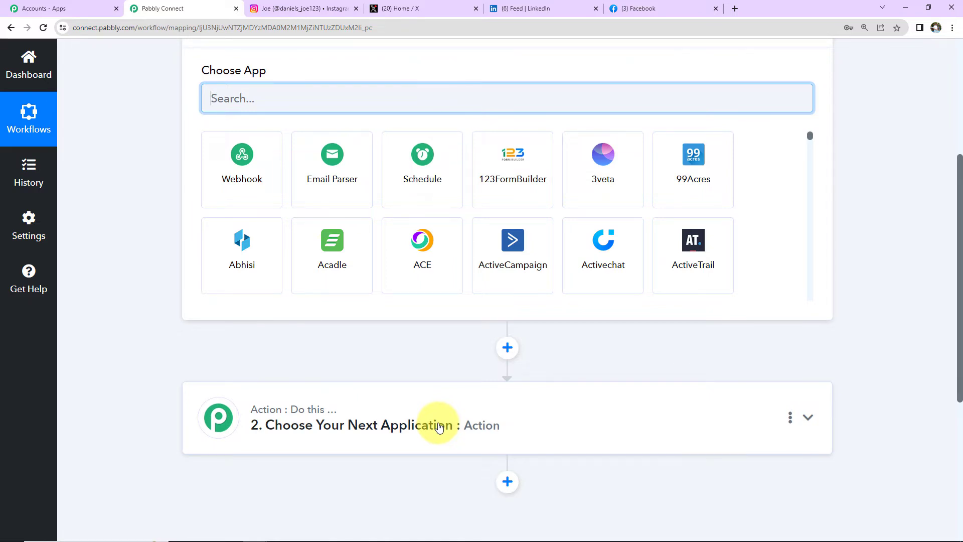
scroll(439, 426, "up", 2)
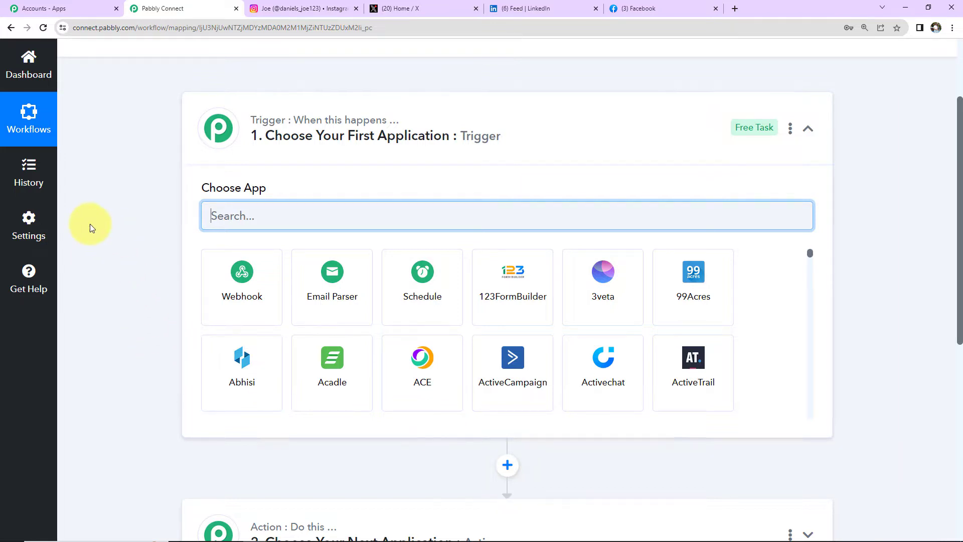
- Set the trigger app to Instagram for Business with the event New Media Posted in My Account
type("insta")
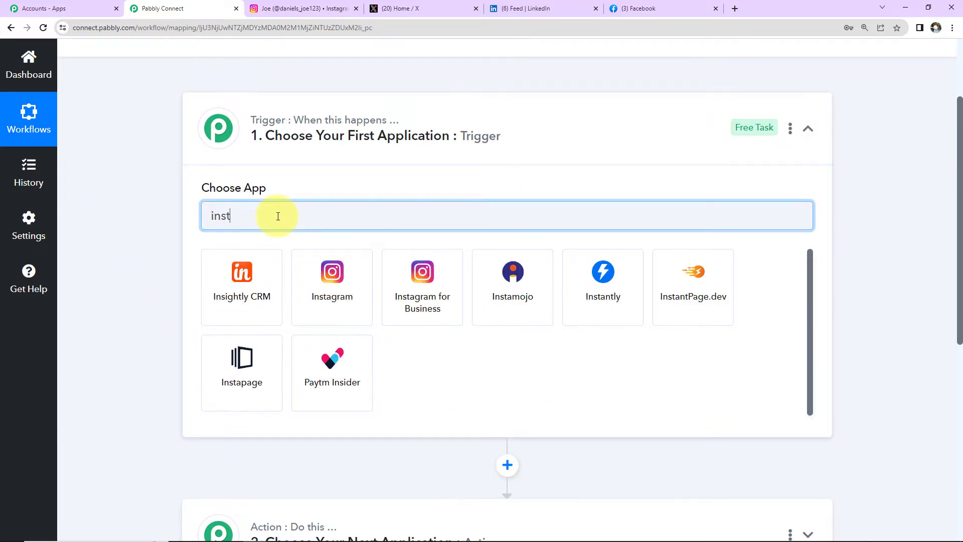
left_click(325, 294)
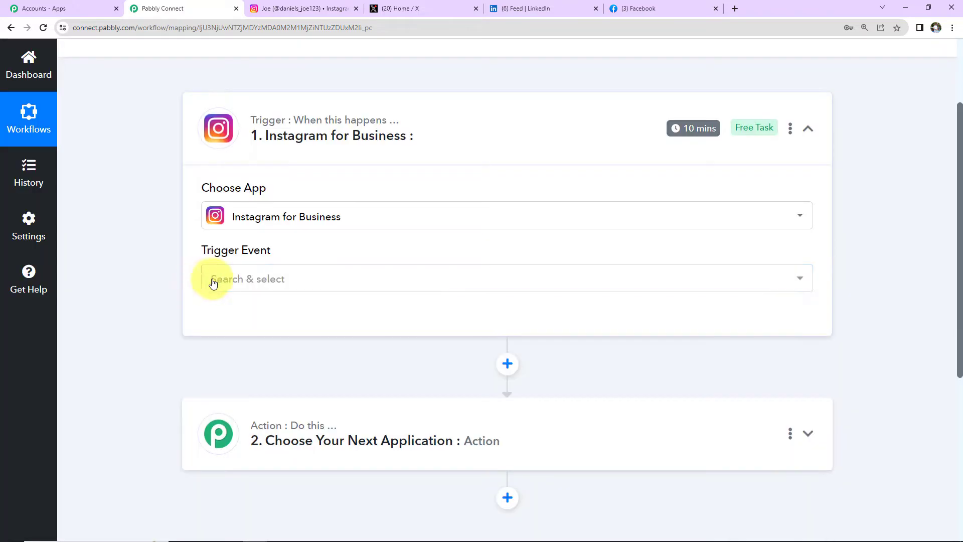
left_click(217, 280)
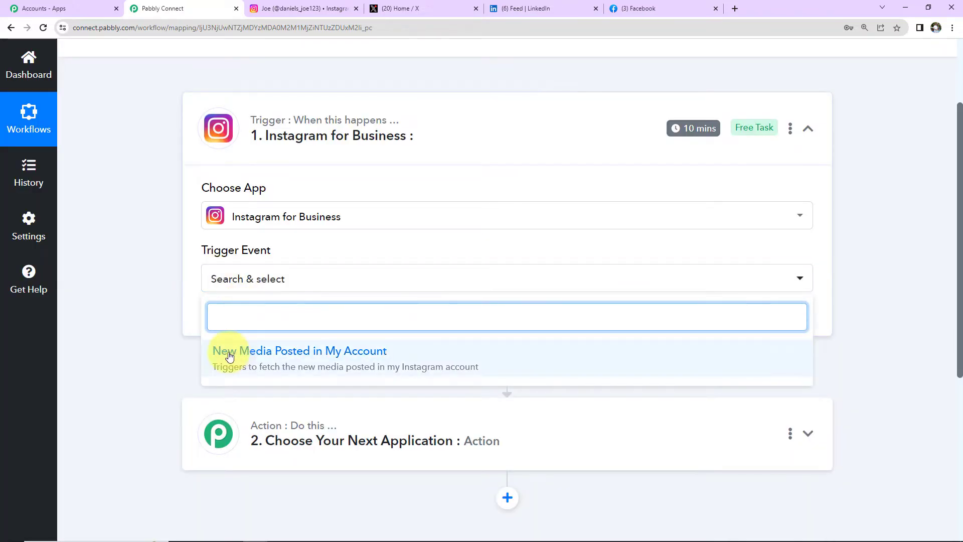
left_click(316, 358)
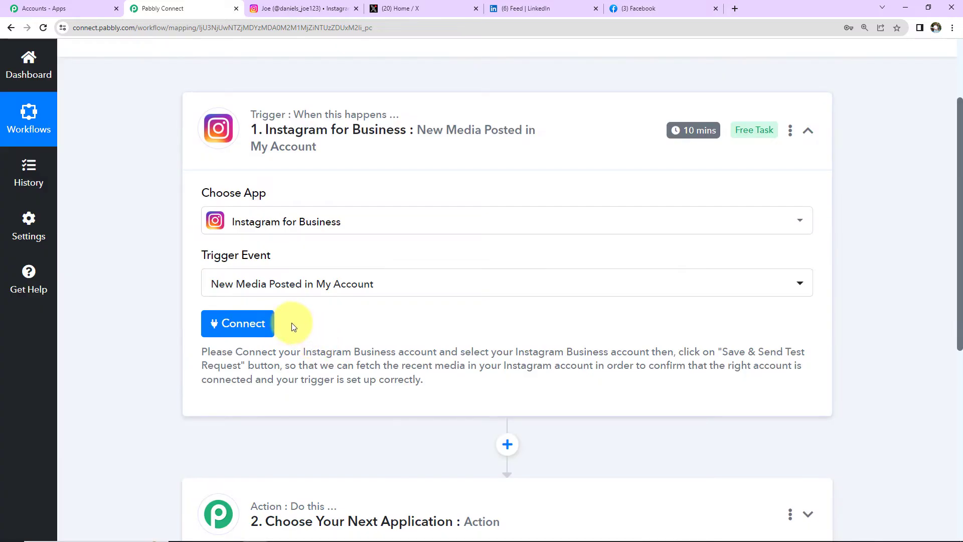
- Add a new Instagram for Business connection to the trigger and authenticate it
left_click(236, 323)
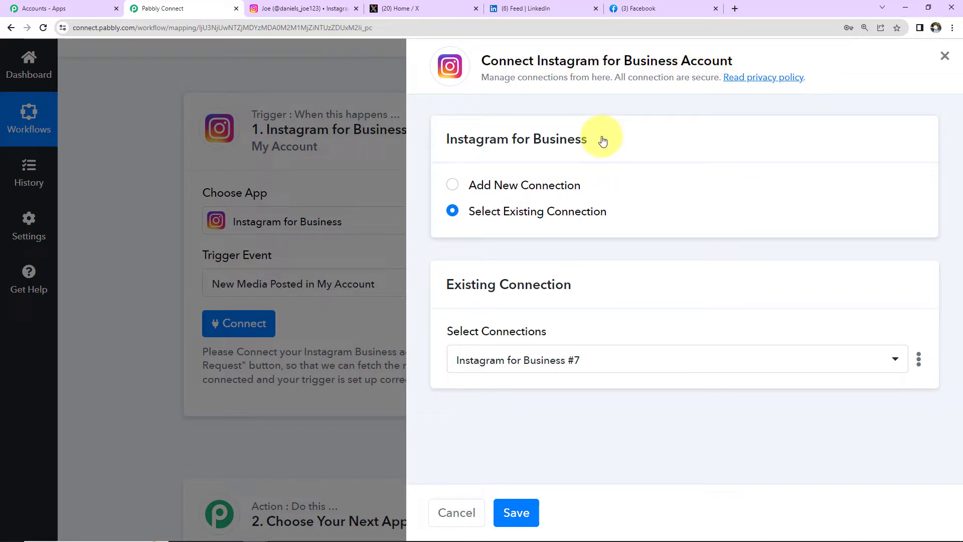
left_click(453, 186)
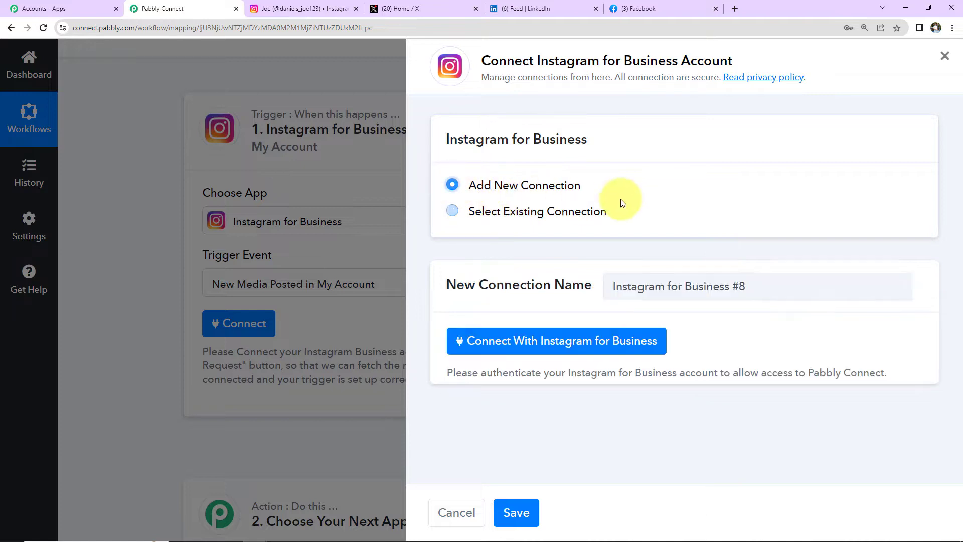
left_click(556, 341)
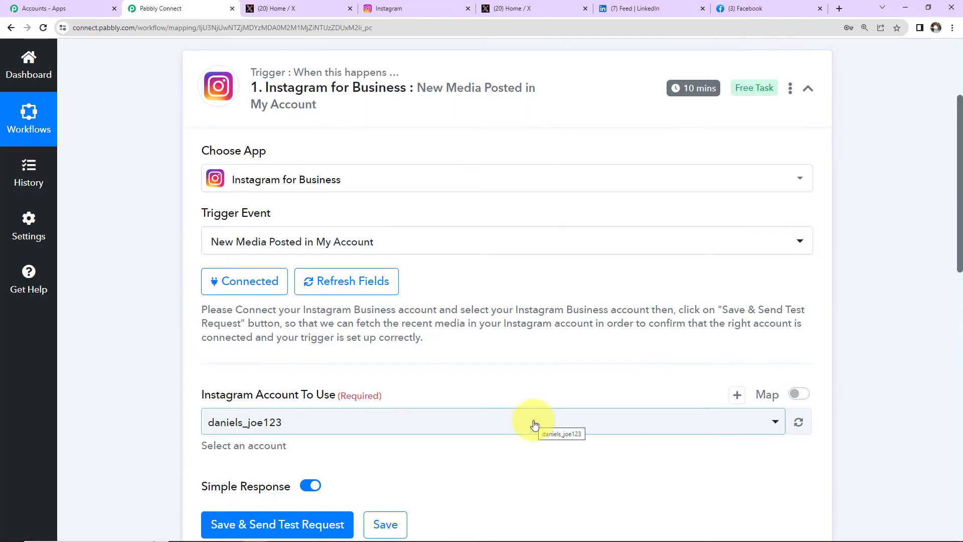
- Save the Instagram trigger and send a test request for the selected account
scroll(516, 397, "down", 3)
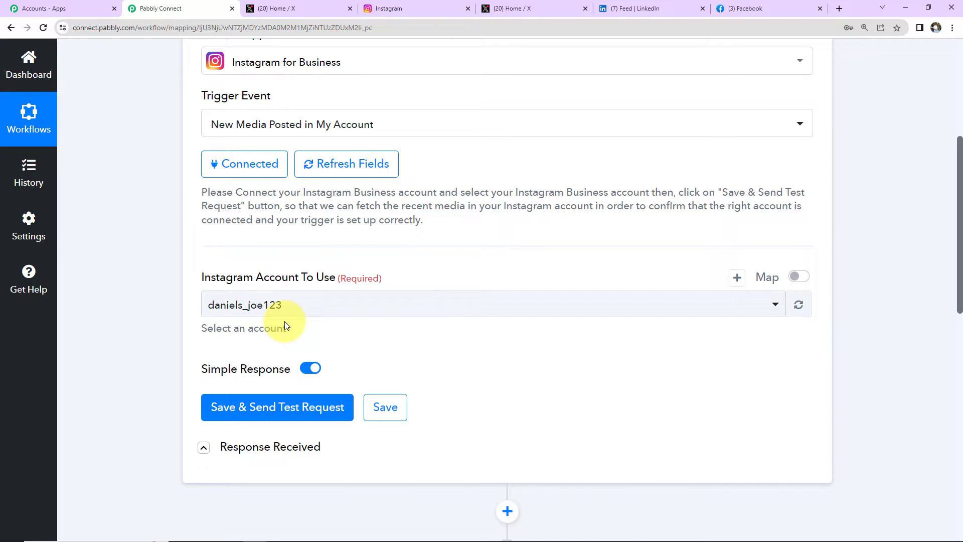
left_click(376, 10)
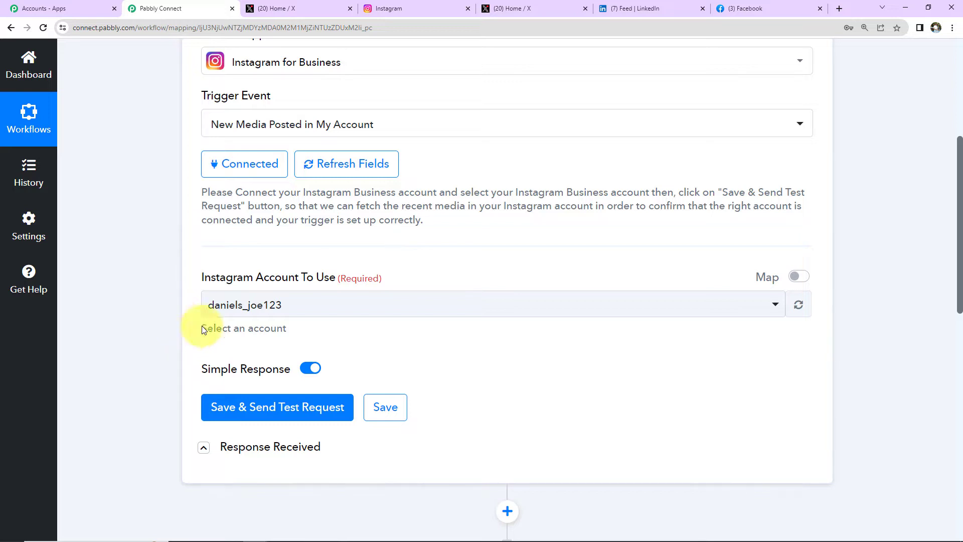
left_click(296, 413)
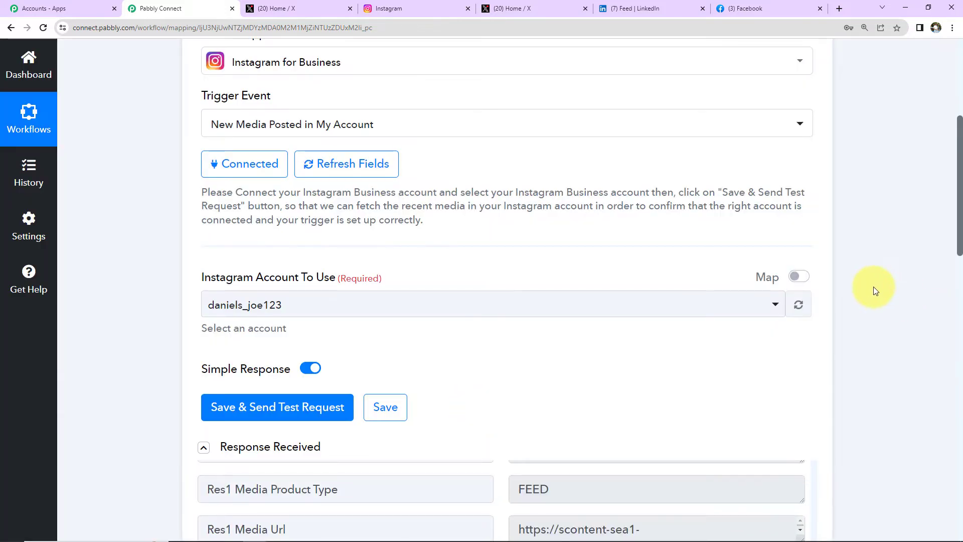
- Examine the received media details, enlarge the caption response, and compare them with the latest Instagram post
scroll(874, 287, "down", 4)
scroll(871, 327, "down", 1)
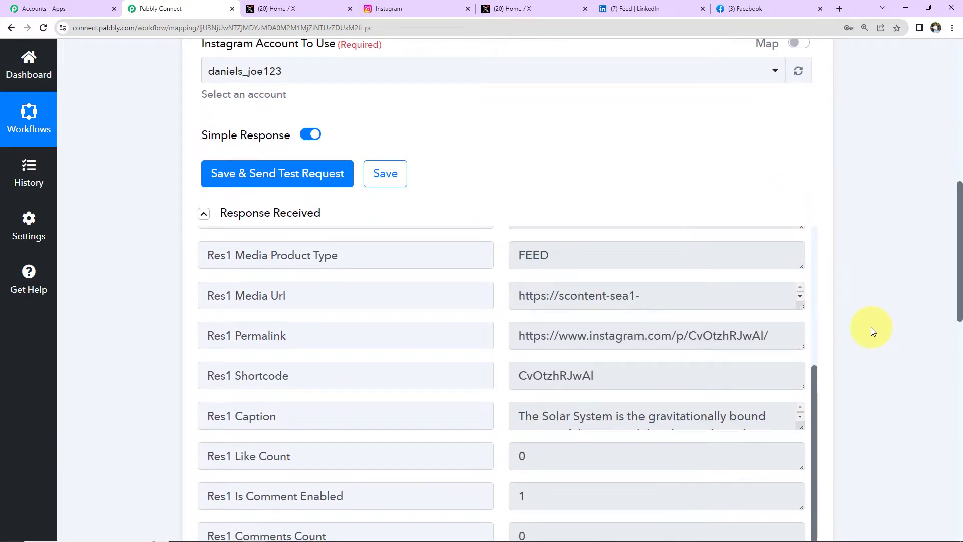
scroll(871, 327, "down", 2)
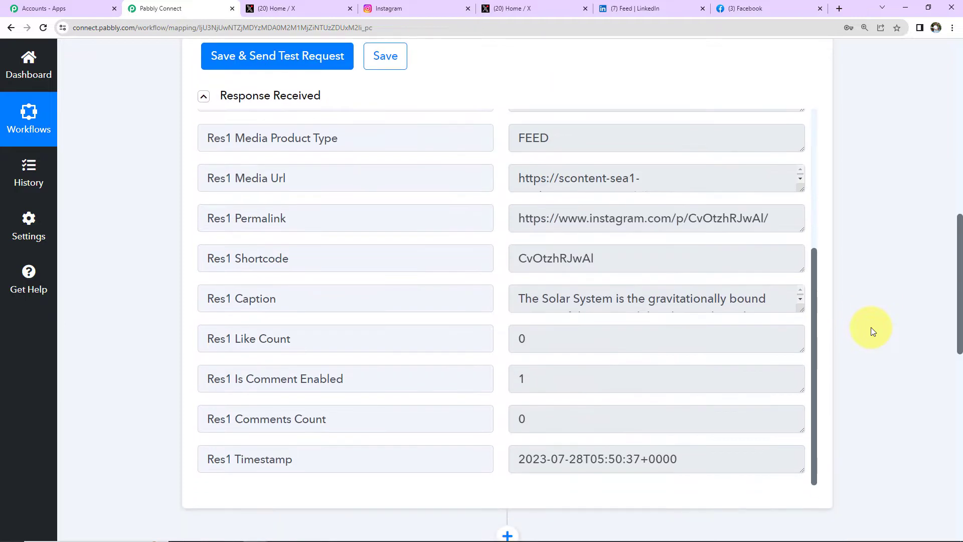
left_click_drag(801, 309, 804, 392)
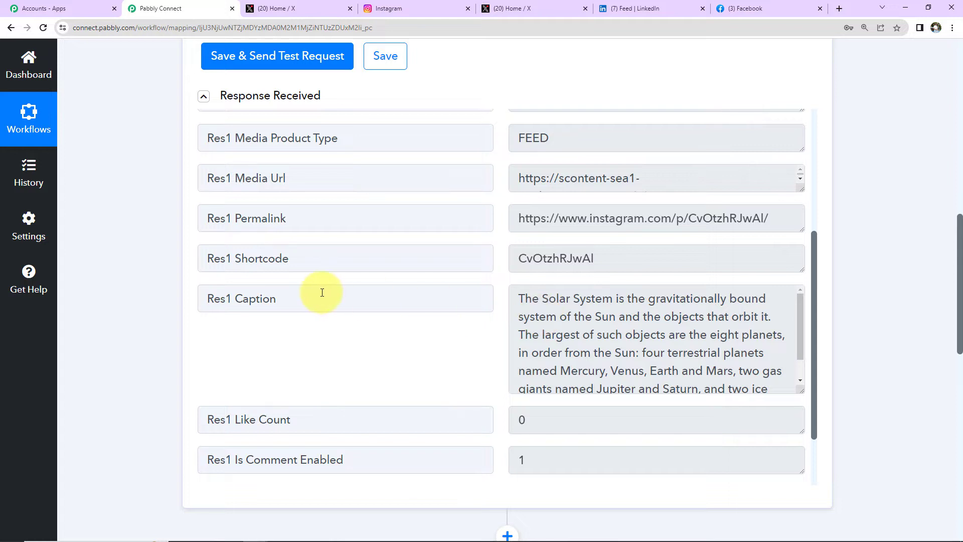
scroll(570, 333, "up", 2)
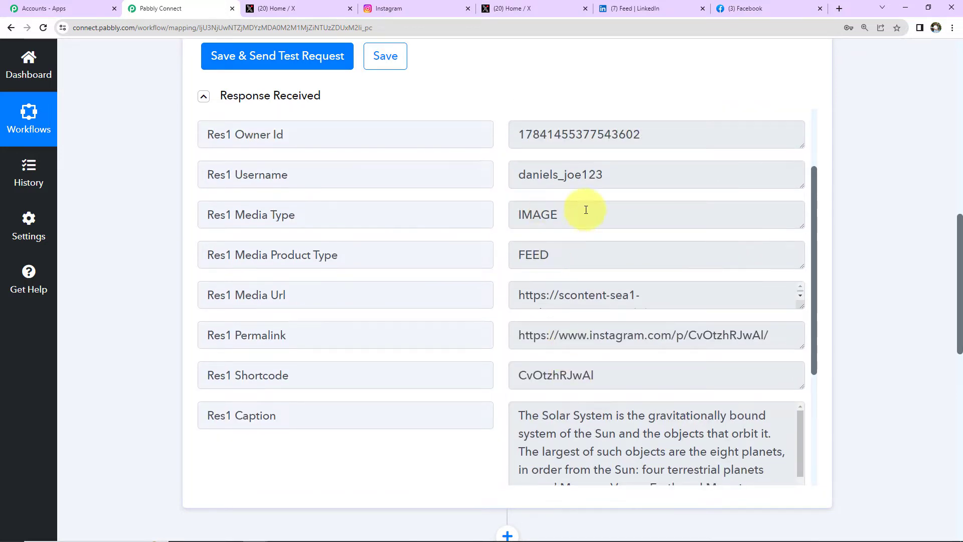
left_click(387, 59)
left_click(404, 7)
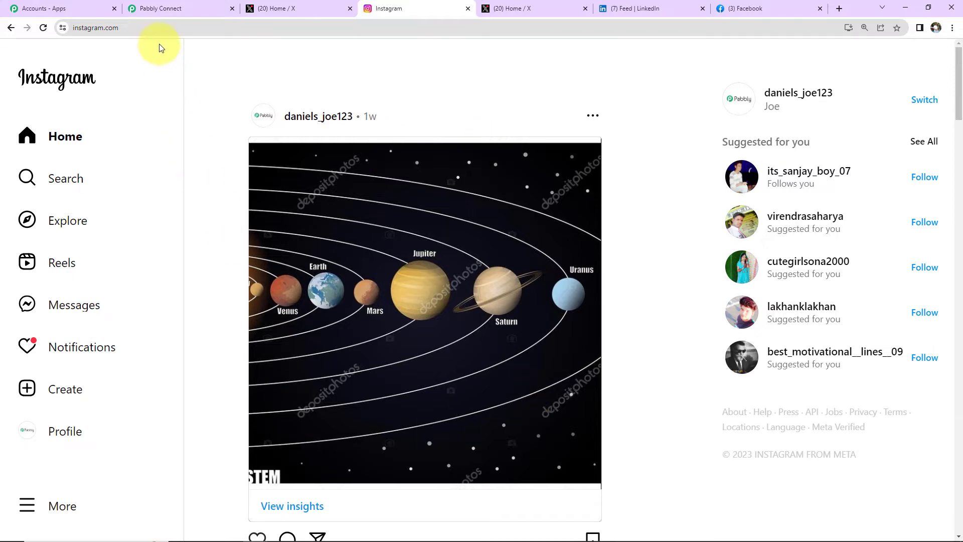
left_click(170, 10)
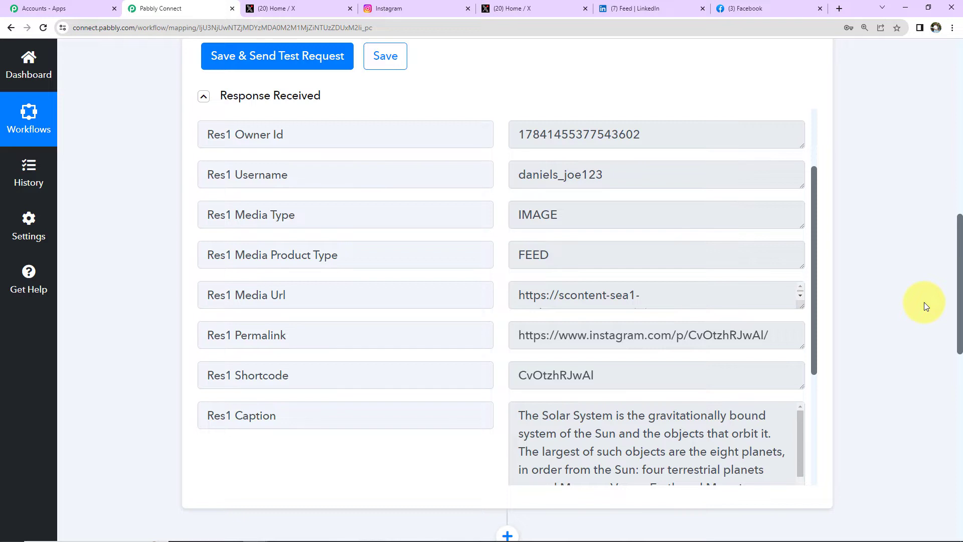
- Start a new Instagram post with the "New video" file from Downloads and set its crop to Original
left_click(418, 12)
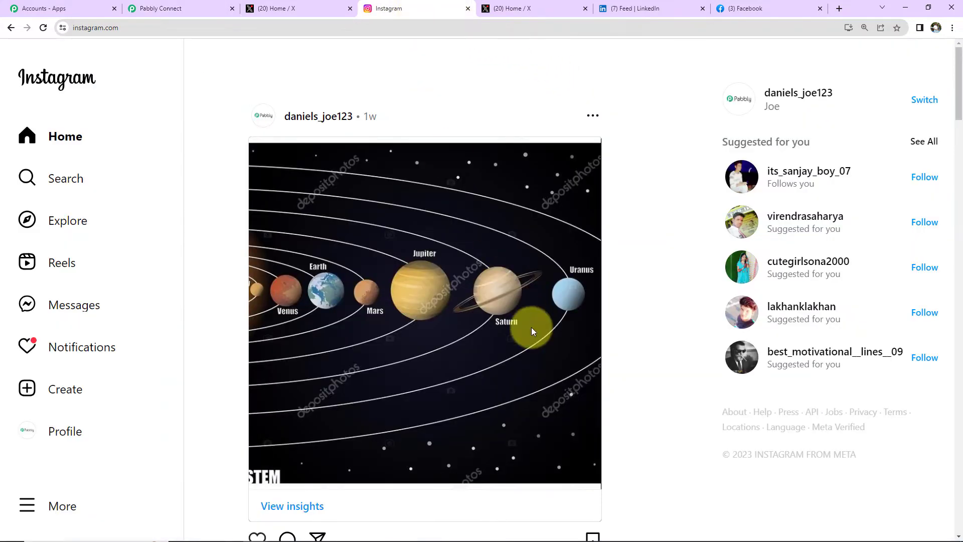
left_click(53, 392)
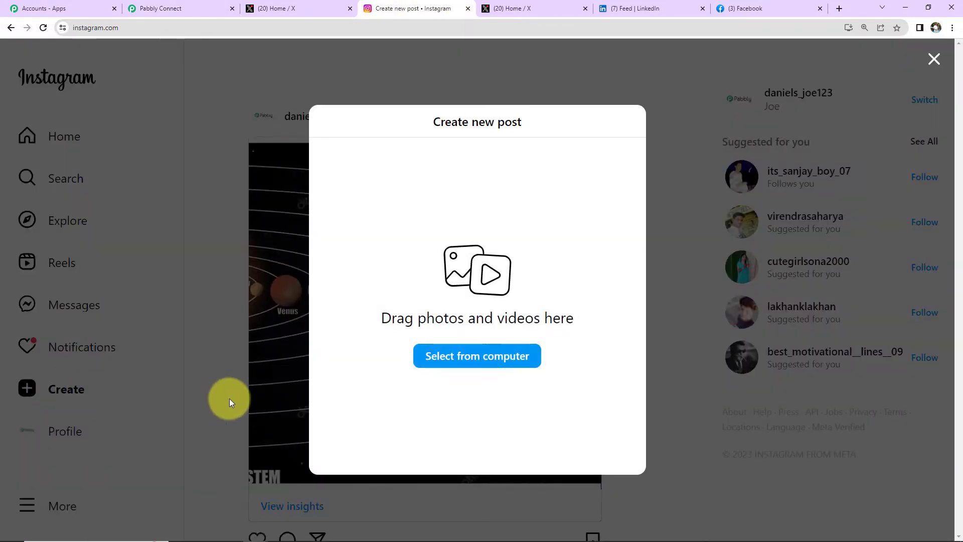
left_click(473, 364)
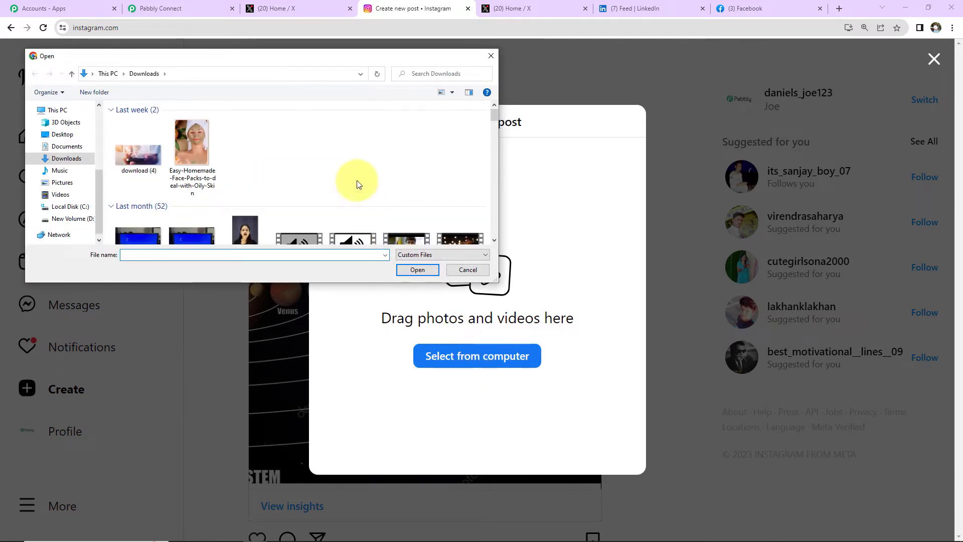
scroll(354, 178, "down", 1)
left_click(241, 191)
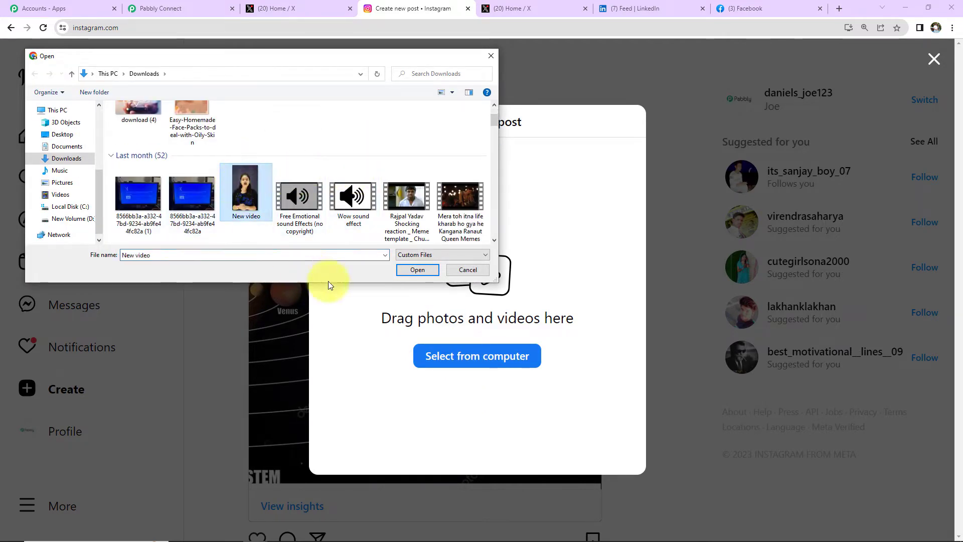
left_click(416, 270)
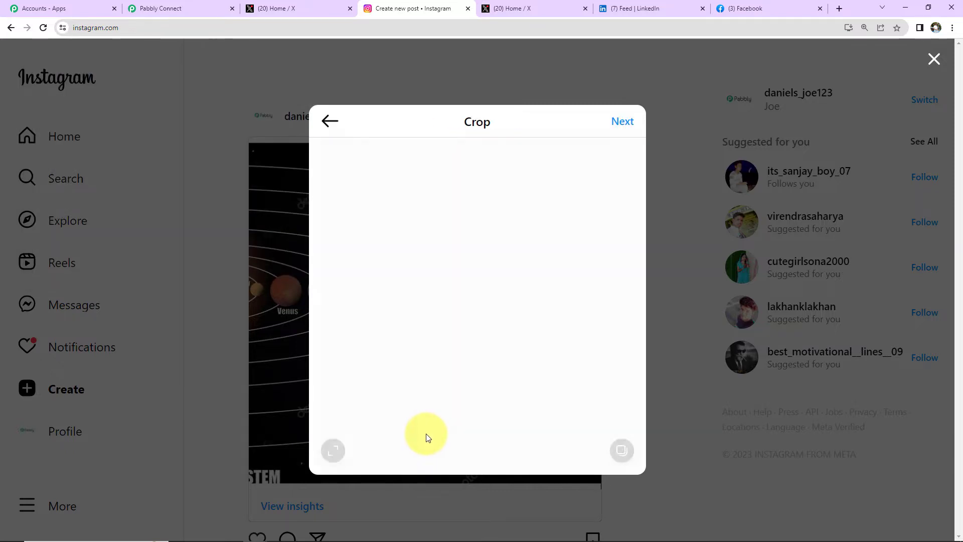
left_click(332, 453)
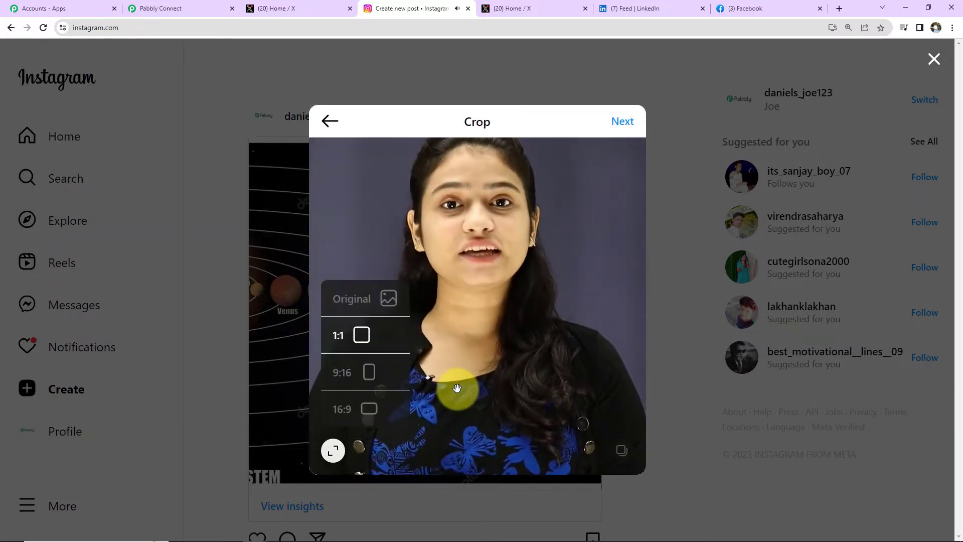
left_click(369, 300)
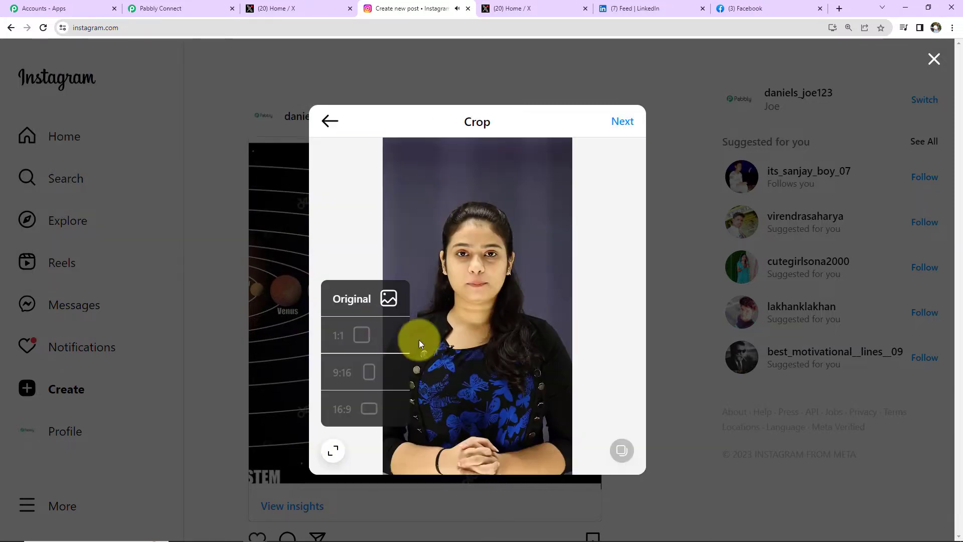
- Use the last frame of the video as the reel's cover photo and proceed to the caption stage
left_click(622, 122)
left_click_drag(573, 226, 898, 252)
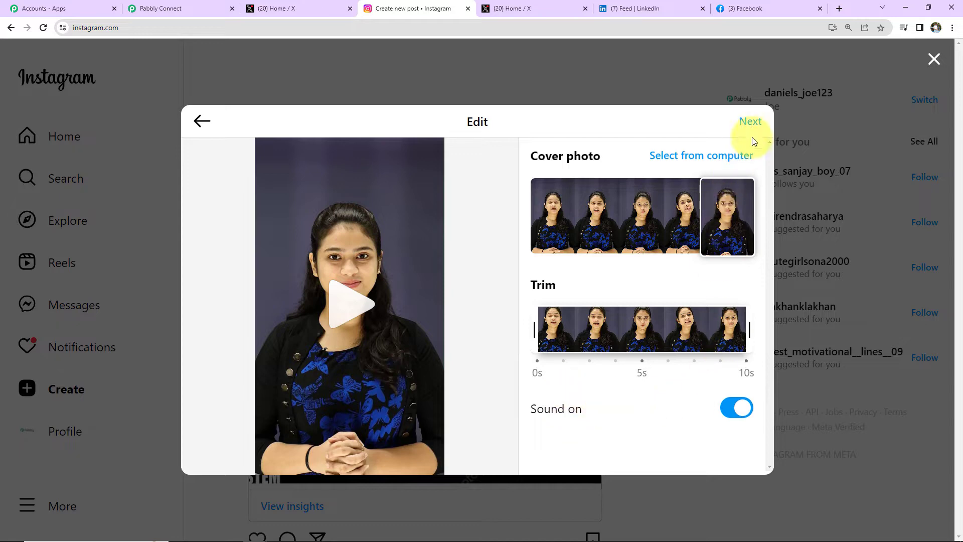
left_click(750, 122)
- Caption the reel "Test Integration", share it, and dismiss the sharing dialog
left_click(610, 201)
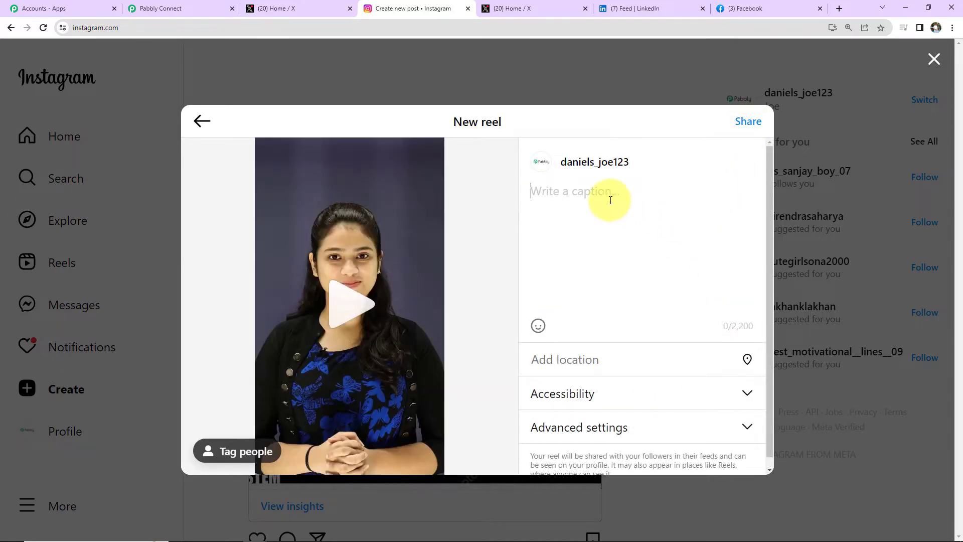
type("Test Integration")
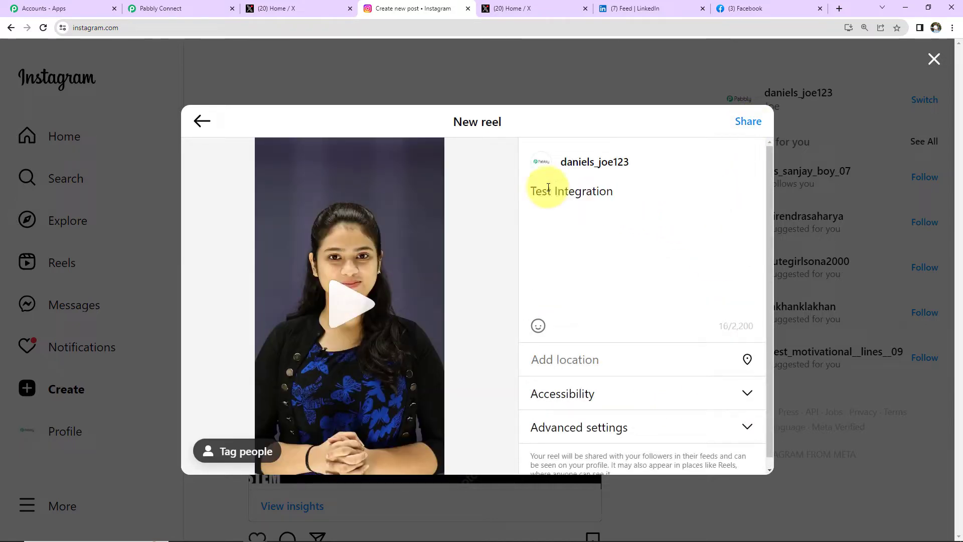
left_click(746, 121)
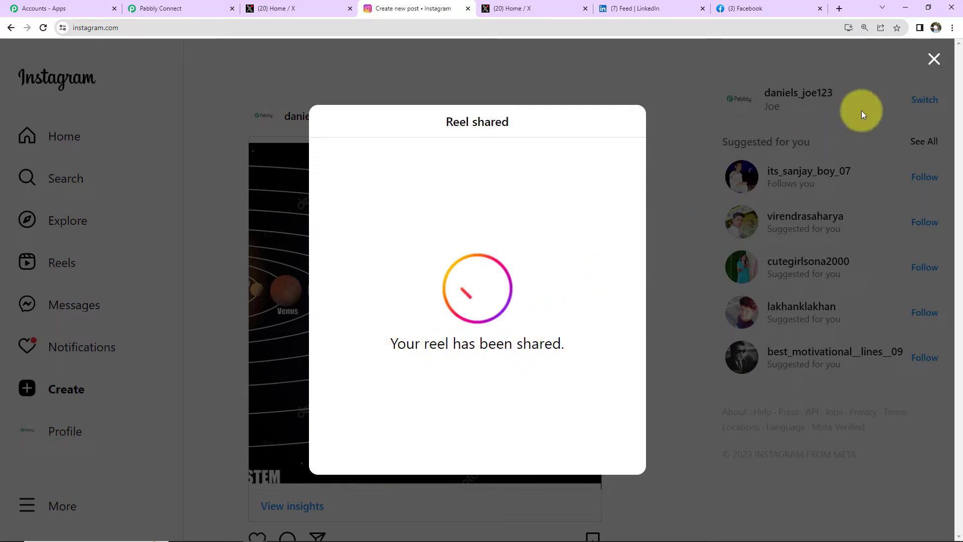
left_click(719, 123)
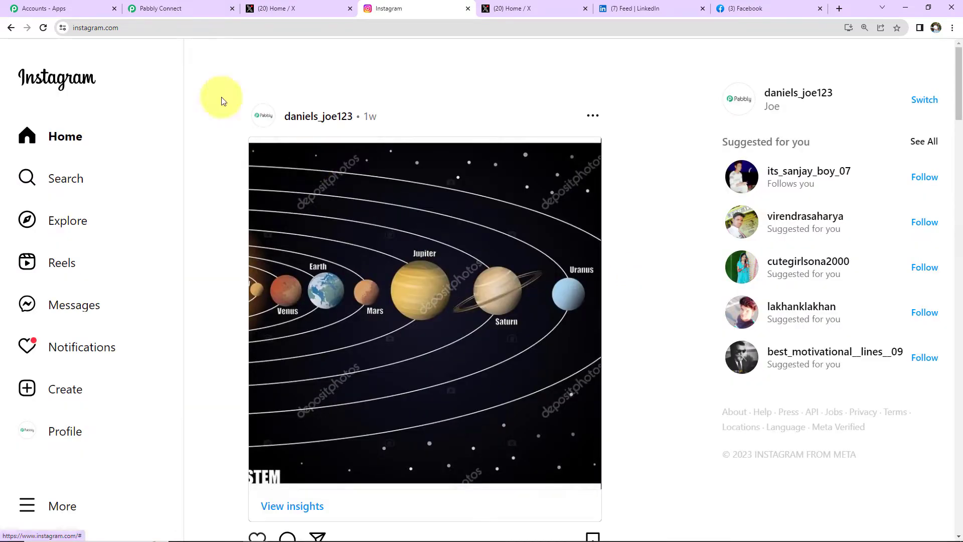
- Reload the Instagram feed and look over the newly shared reel
left_click(44, 27)
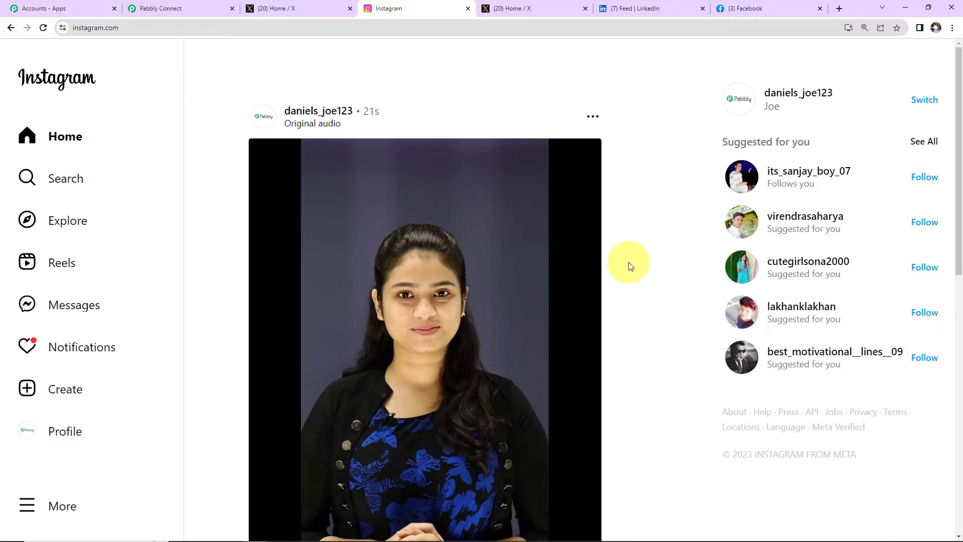
scroll(630, 266, "down", 4)
scroll(630, 266, "up", 2)
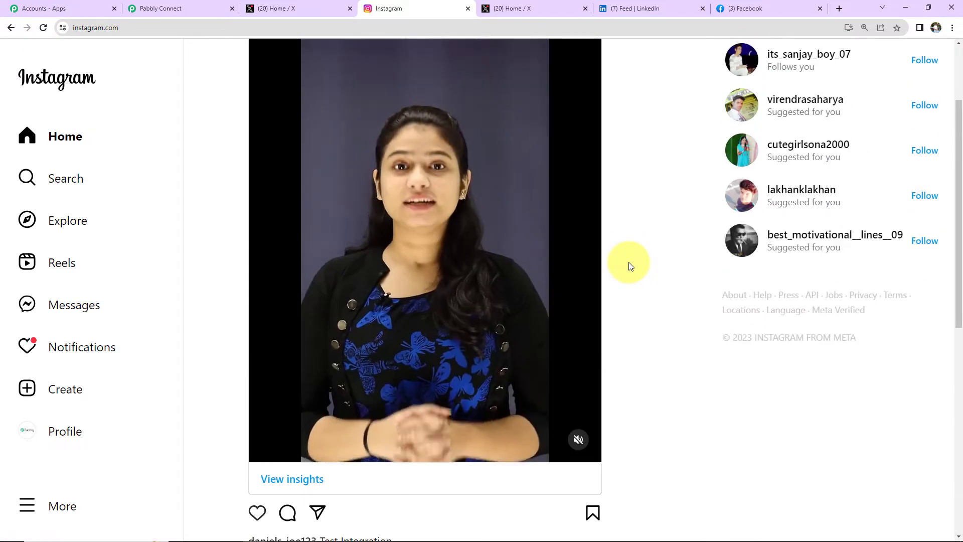
- Switch to Pabbly Connect, resend the Instagram trigger's test request, and enlarge the Res1 Media Url response
left_click(161, 9)
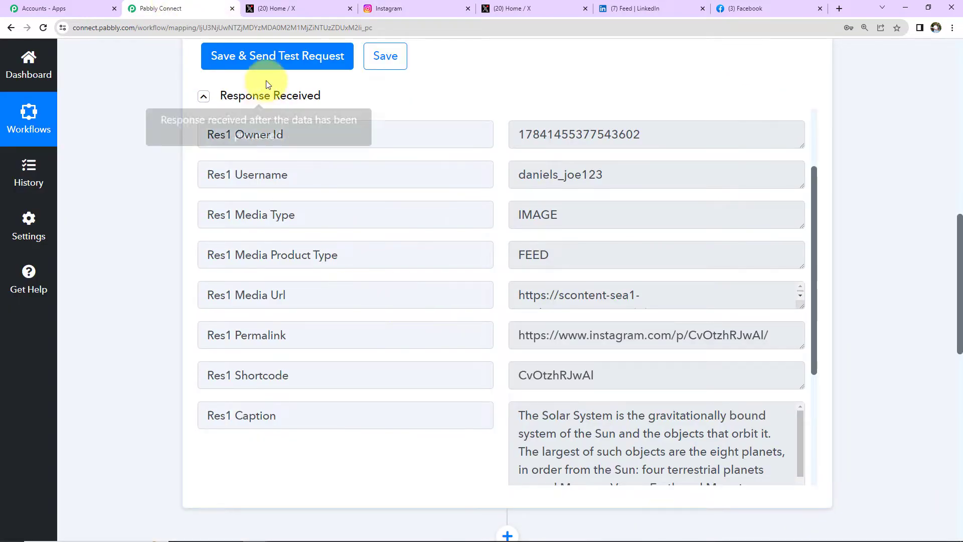
left_click(267, 60)
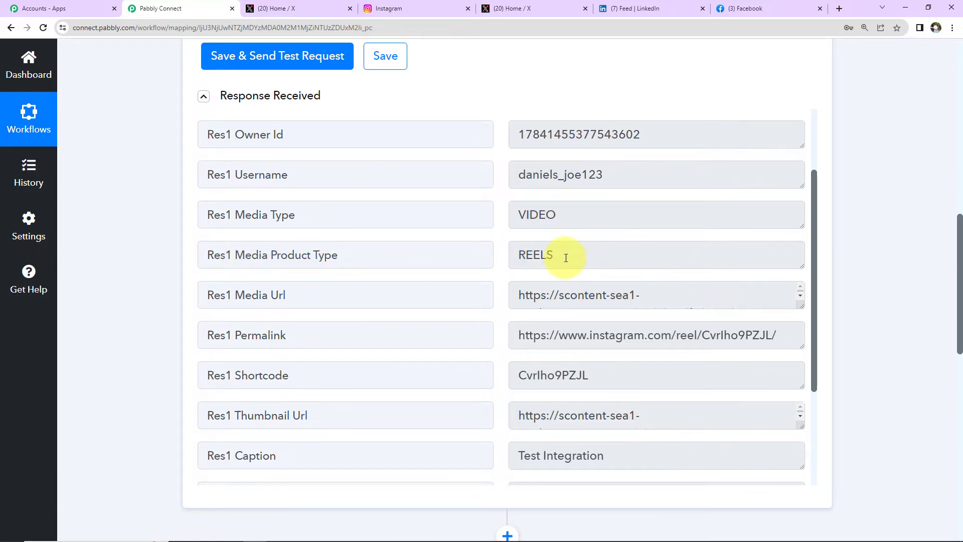
left_click_drag(799, 310, 802, 333)
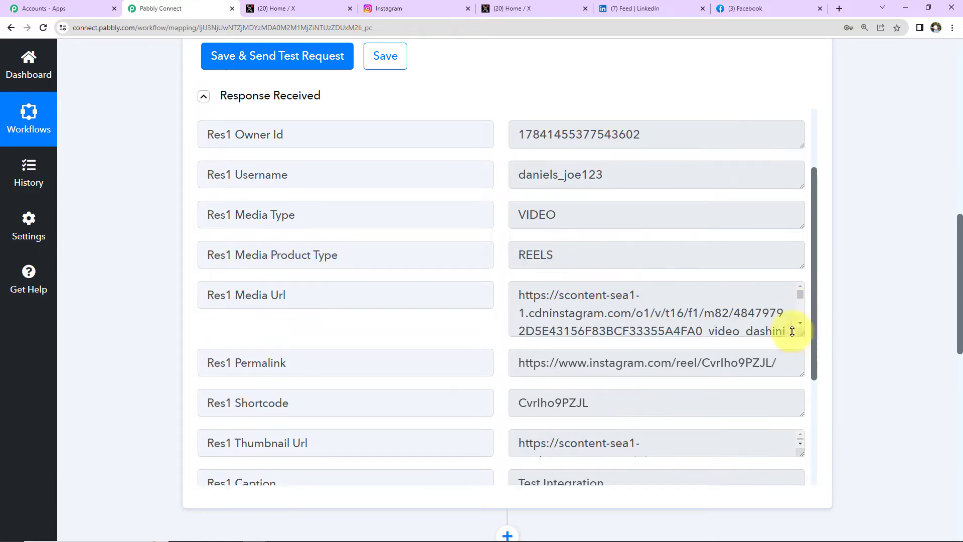
- Copy the Res1 Media Url, open it in an incognito window to check the video, and close that window
left_click(529, 292)
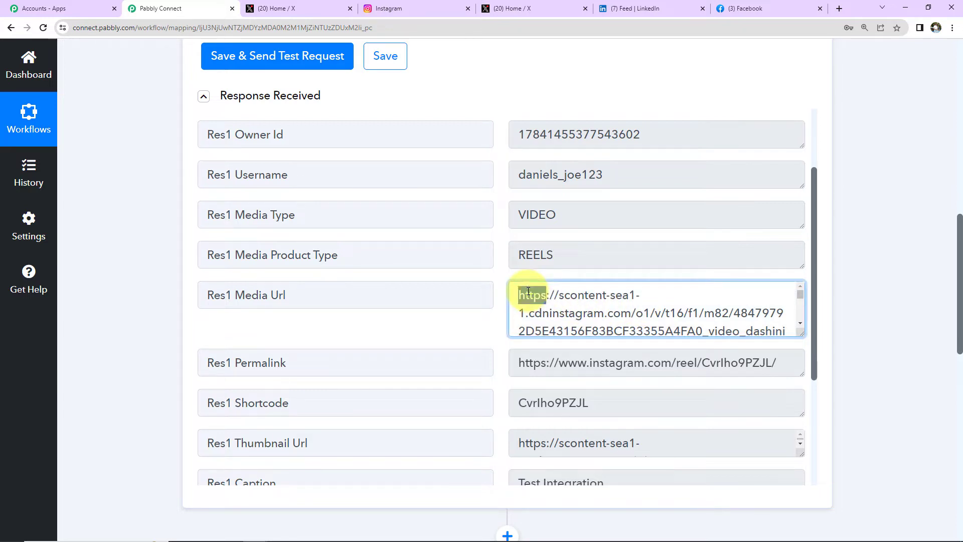
triple_click(528, 292)
right_click(529, 292)
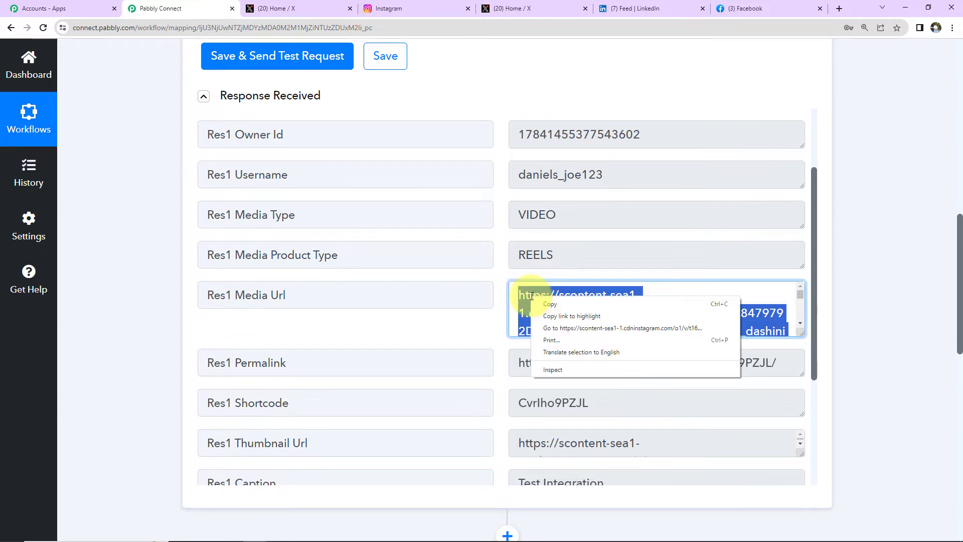
left_click(544, 303)
left_click(952, 29)
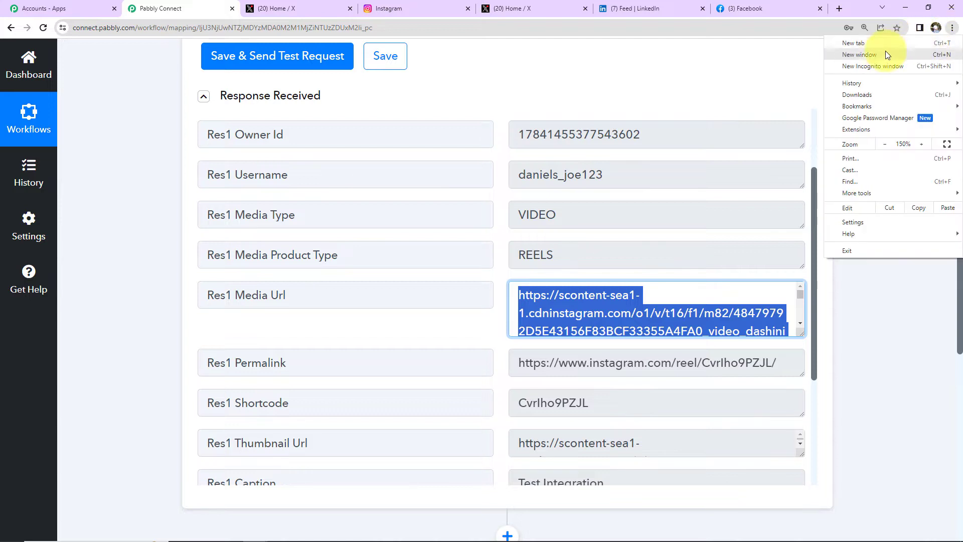
left_click(863, 67)
key("ctrl+v")
key("Return")
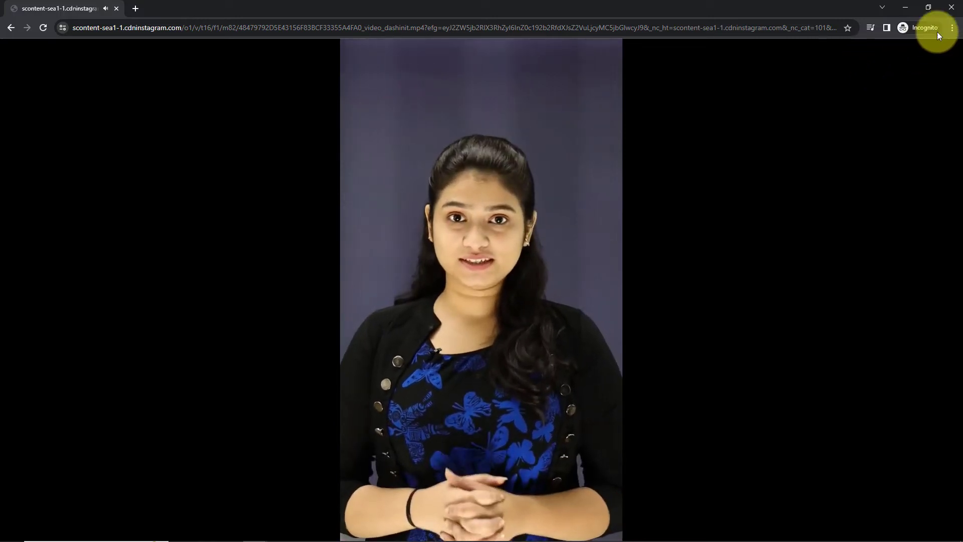
left_click(951, 7)
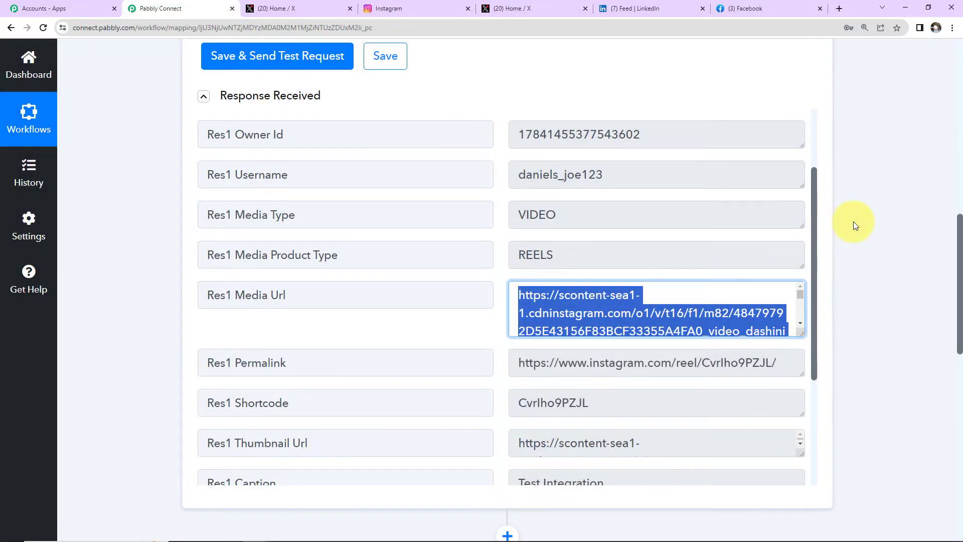
left_click(854, 224)
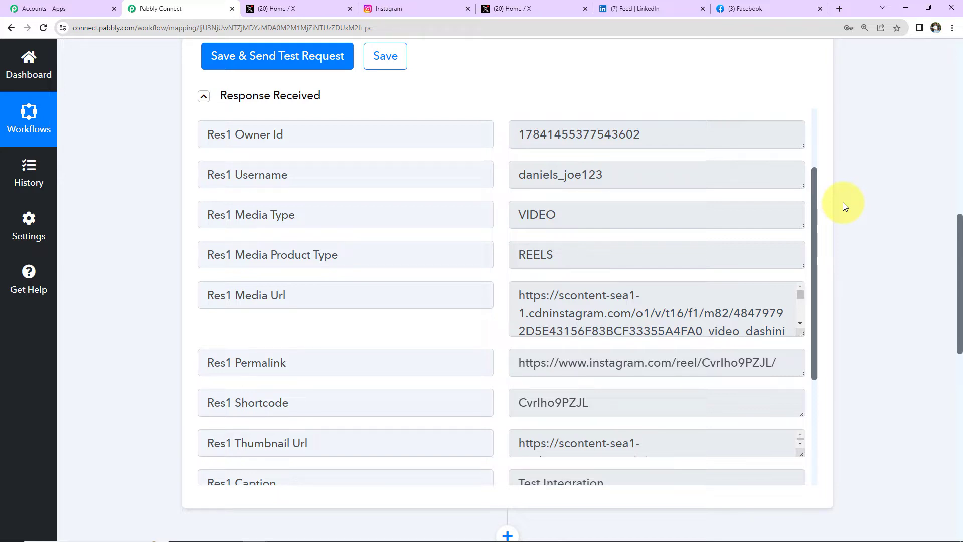
- Set the workflow's action app to Twitter with the Create Tweet action event
scroll(874, 269, "down", 7)
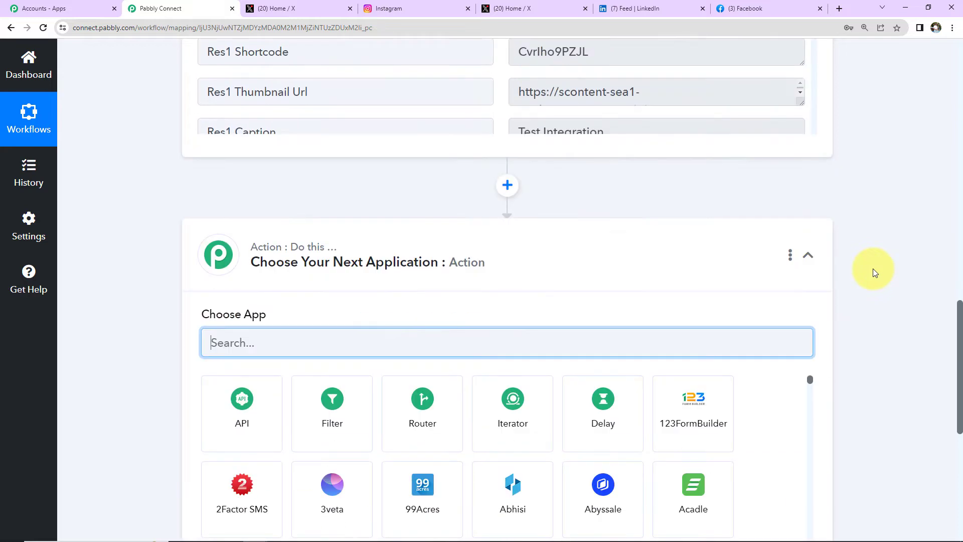
type("twitter")
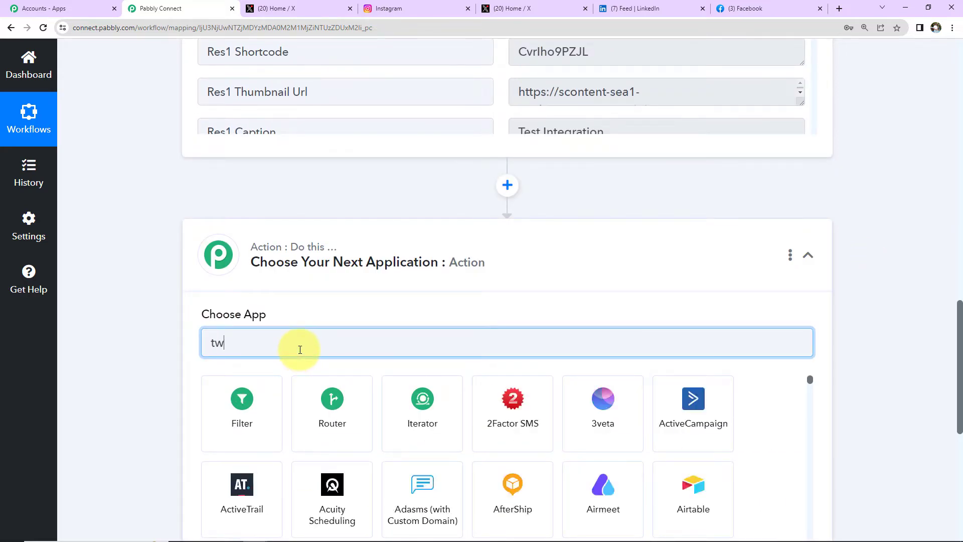
left_click(272, 413)
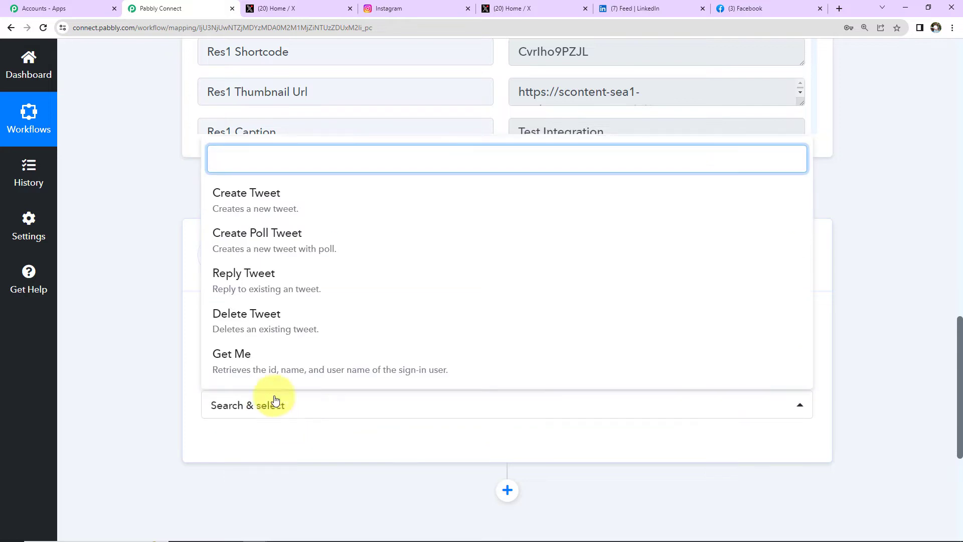
left_click(290, 205)
- Start a new Twitter connection for the Create Tweet action, bringing up the client credentials form
left_click(234, 451)
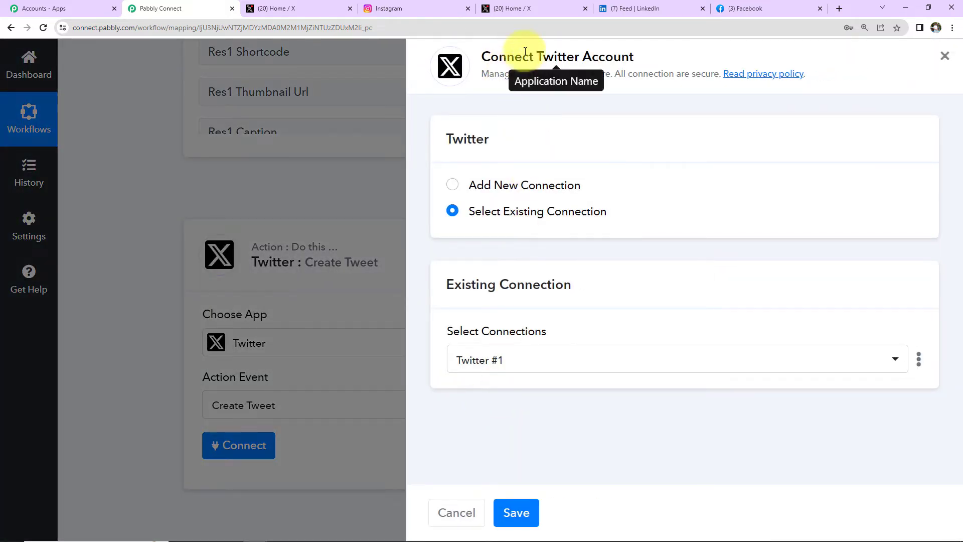
left_click_drag(537, 54, 649, 57)
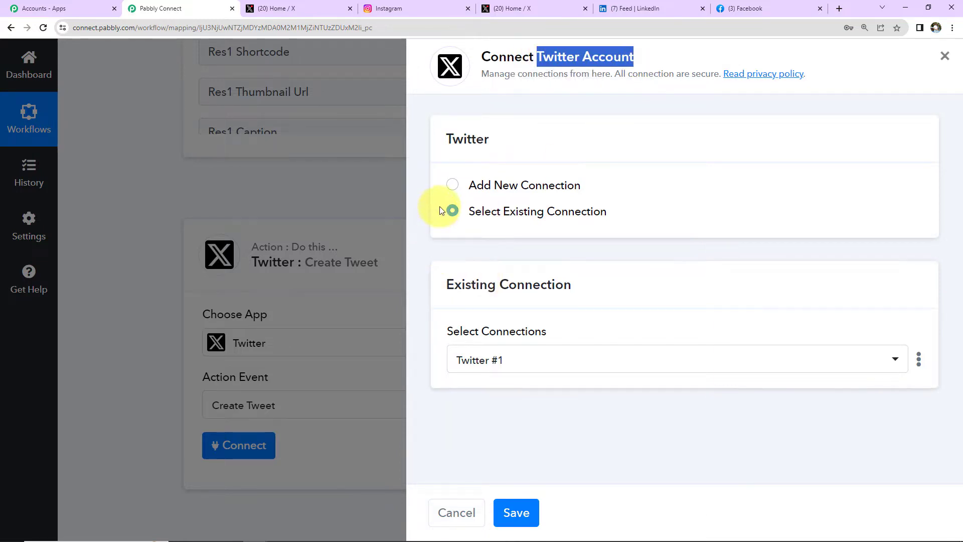
left_click(456, 185)
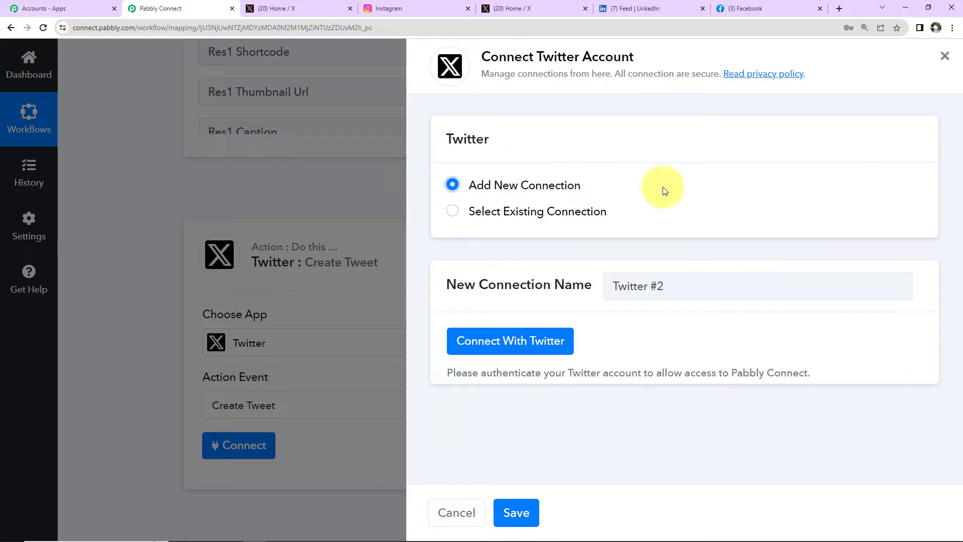
left_click(522, 344)
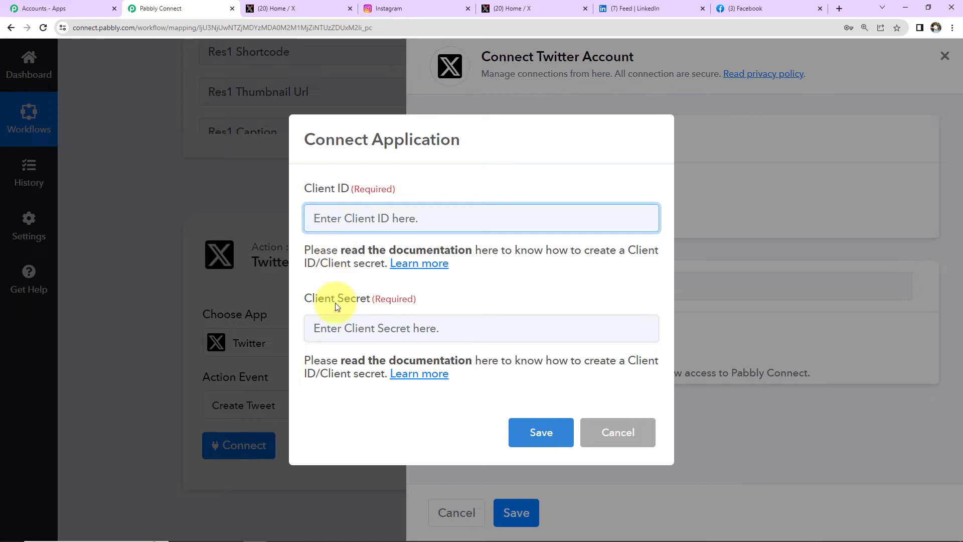
- Open the Client ID documentation and read how to set up a Twitter Developer account
left_click(411, 264)
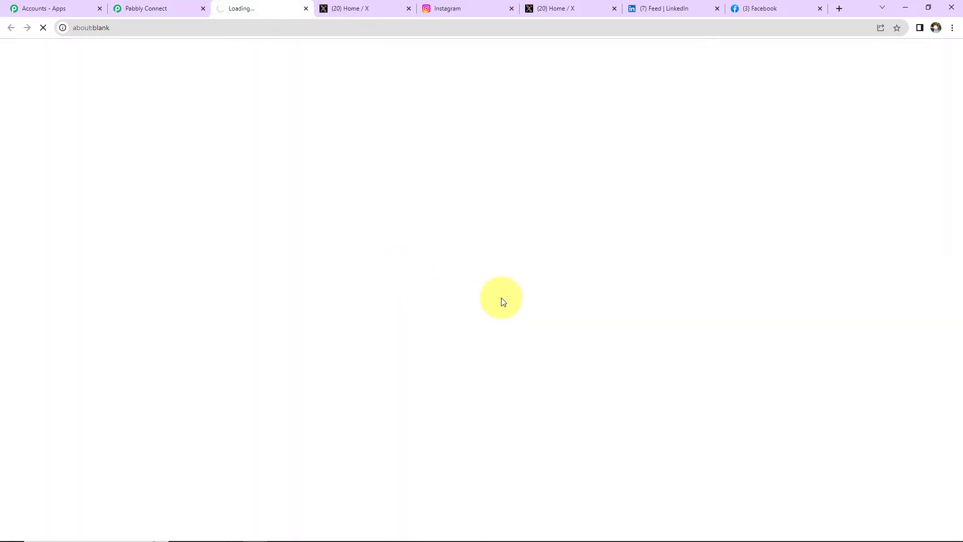
scroll(576, 305, "down", 18)
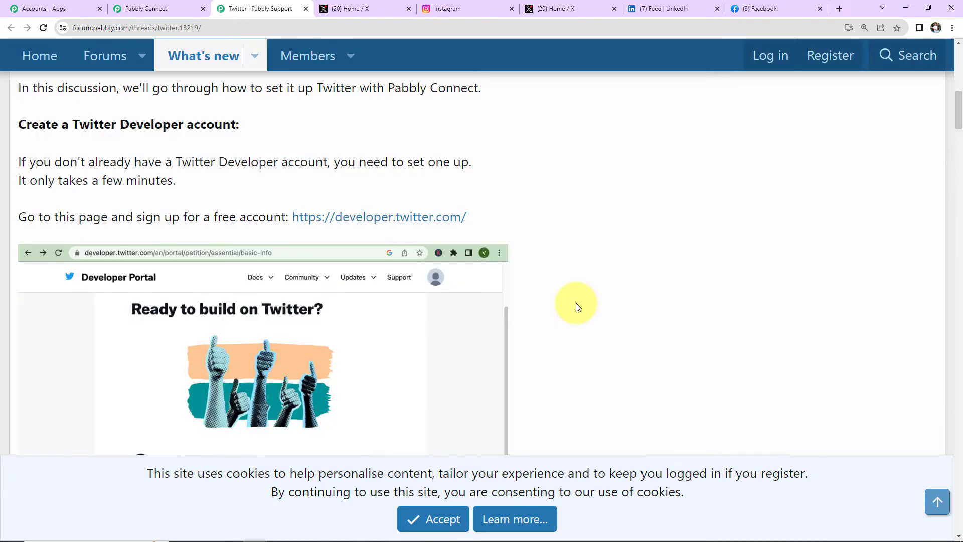
scroll(578, 306, "down", 9)
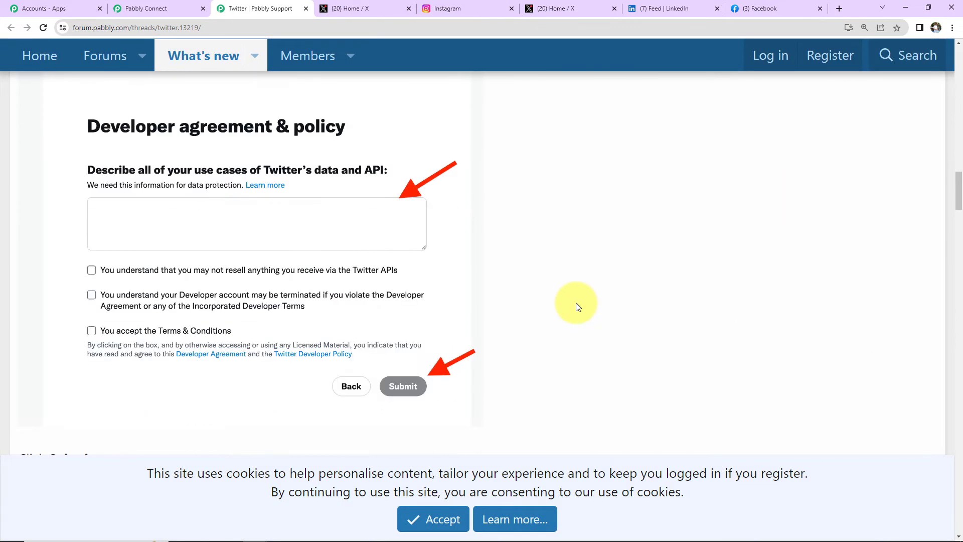
scroll(576, 303, "up", 20)
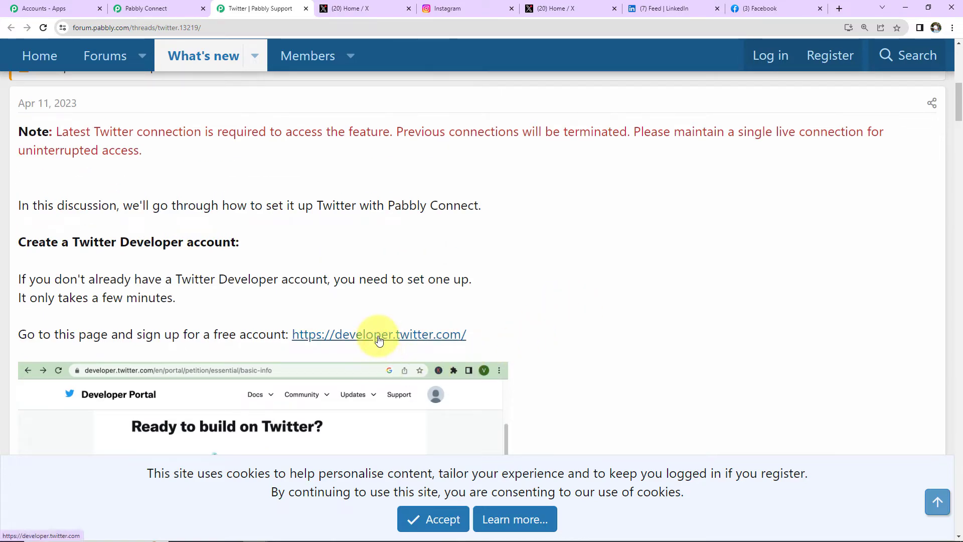
- Go from the documentation to the Twitter Developer Portal and show the keys and tokens of the app under ConnectApp
left_click(379, 339)
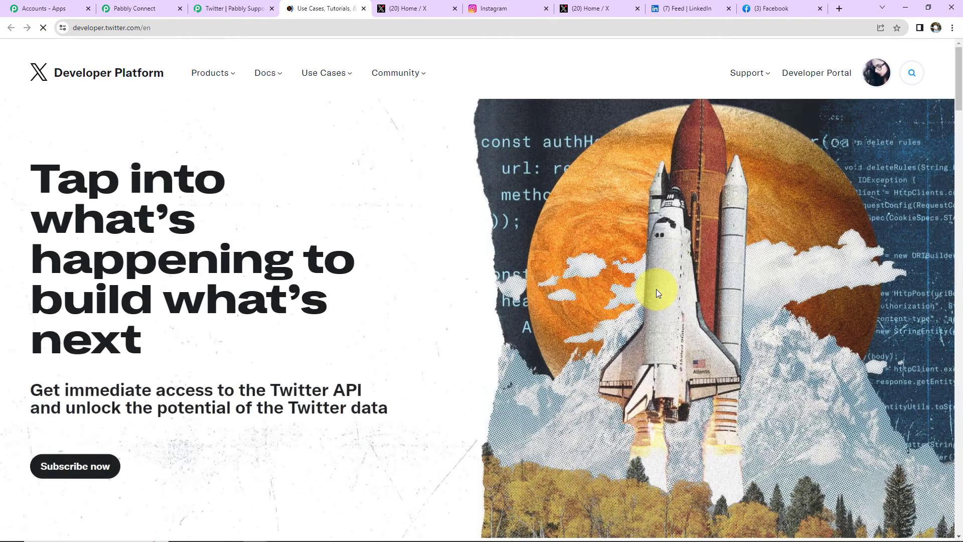
left_click(813, 76)
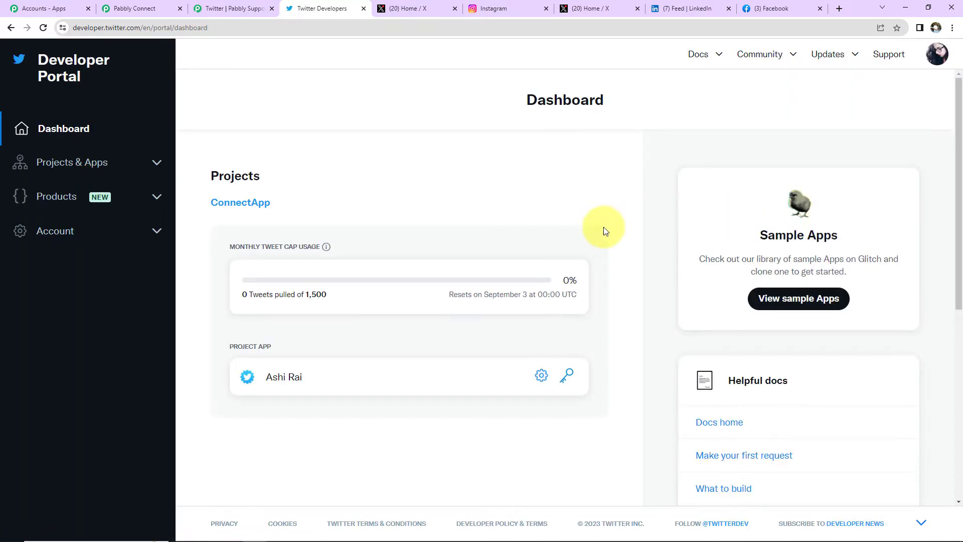
left_click(87, 166)
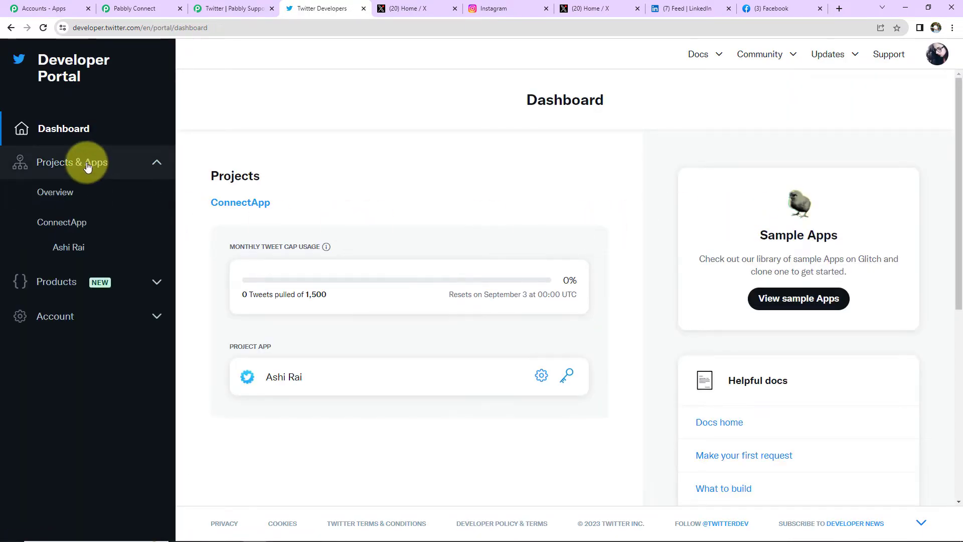
left_click(71, 247)
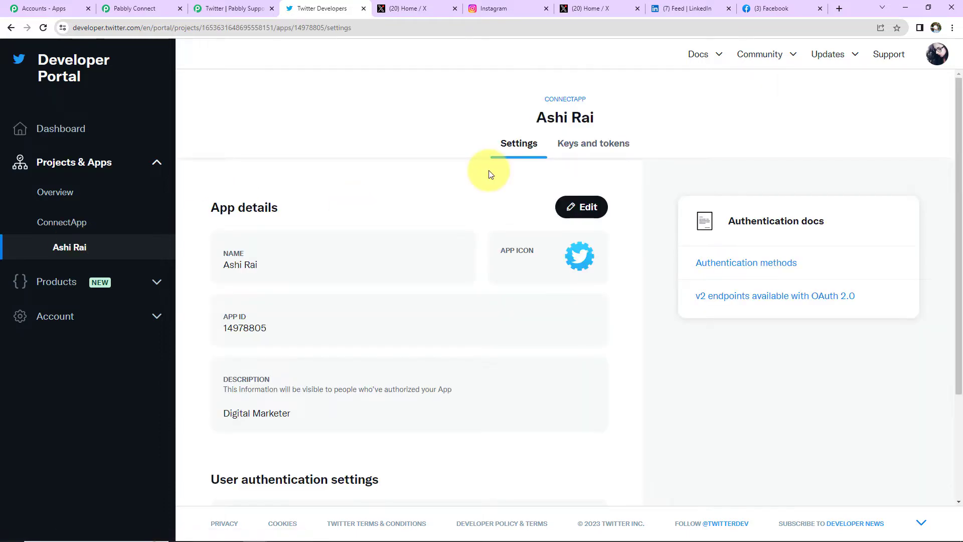
left_click(578, 144)
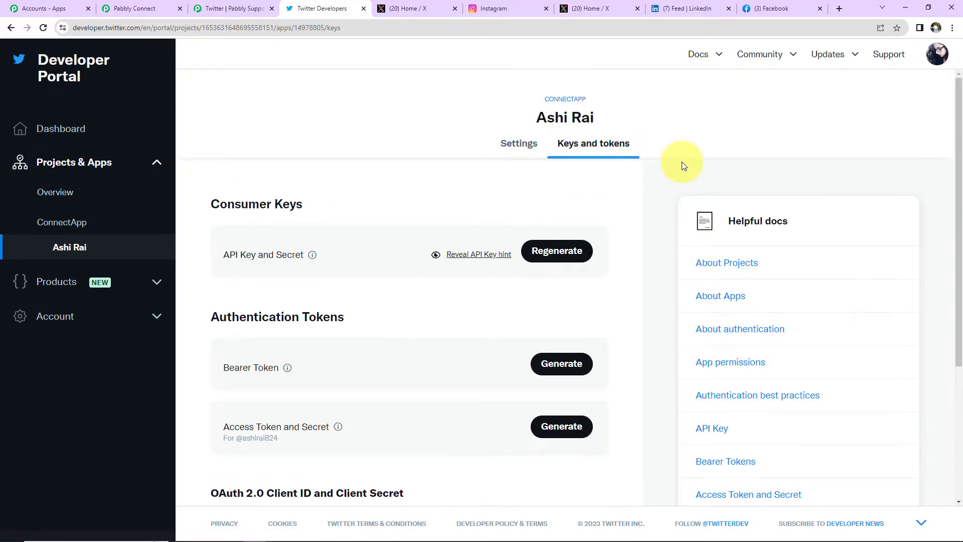
- Copy the app's OAuth 2.0 Client ID from the Developer Portal and paste it as the Client ID in Pabbly Connect's Twitter connection form
scroll(648, 209, "down", 4)
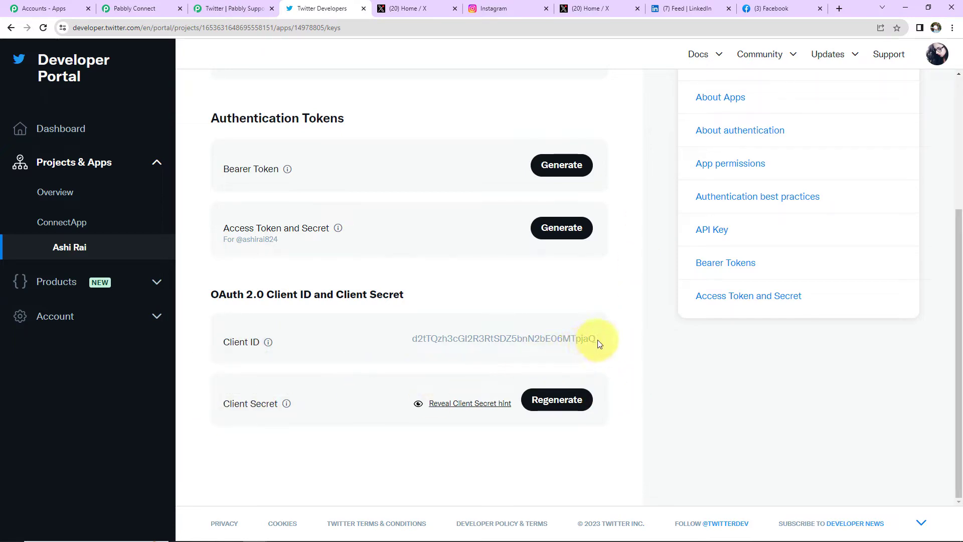
left_click_drag(597, 339, 420, 344)
right_click(430, 342)
left_click(454, 343)
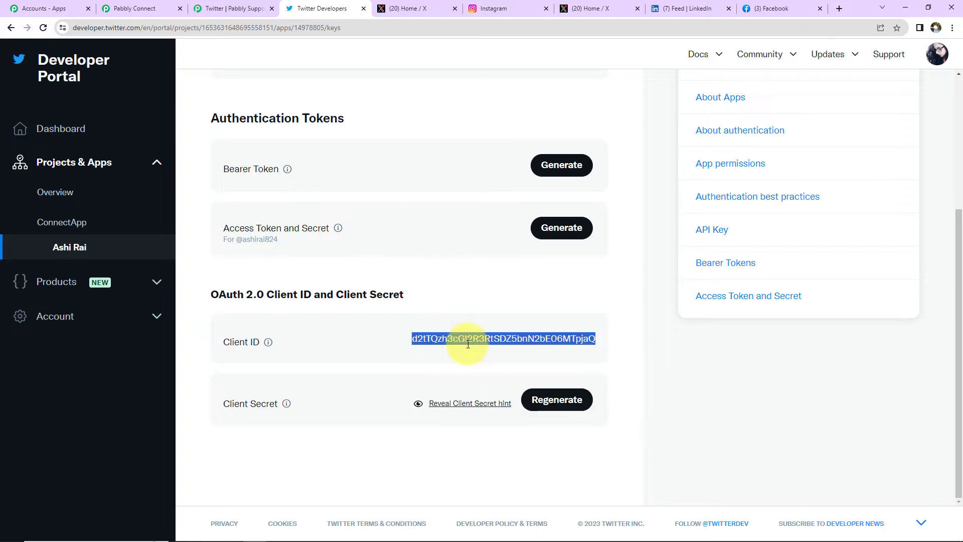
left_click(150, 10)
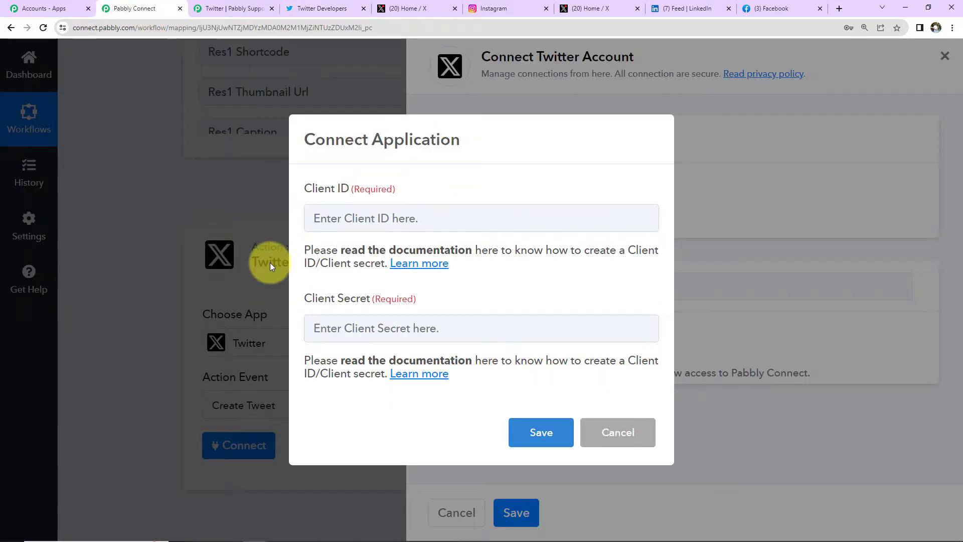
left_click(329, 217)
key("ctrl+v")
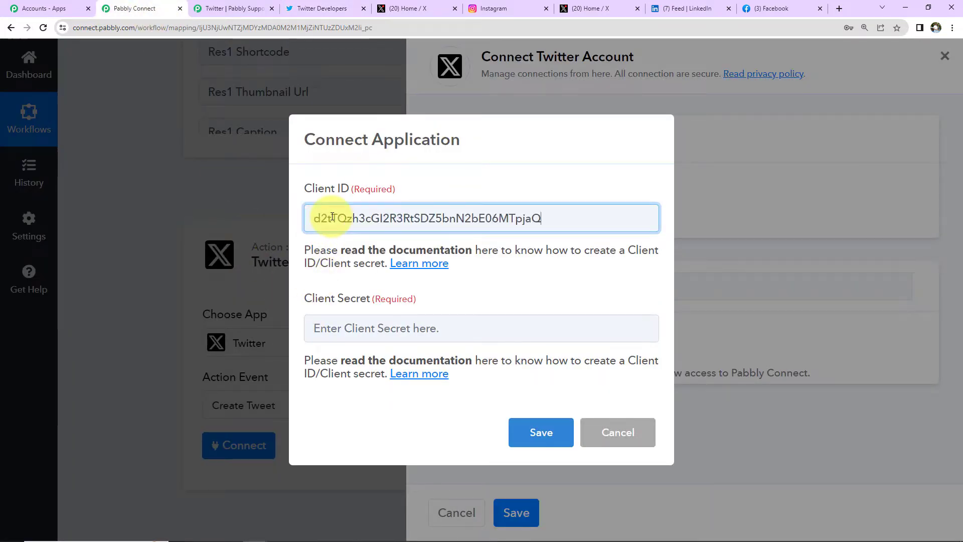
- Regenerate the app's Client Secret in the Developer Portal, copy it and paste it as the Client Secret in the Pabbly Connect form
left_click(316, 9)
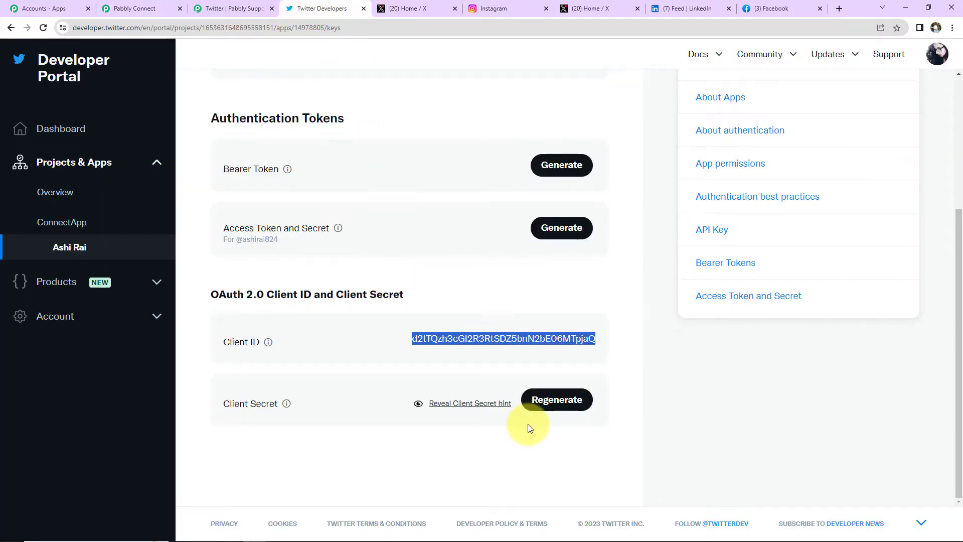
left_click(554, 399)
left_click(441, 341)
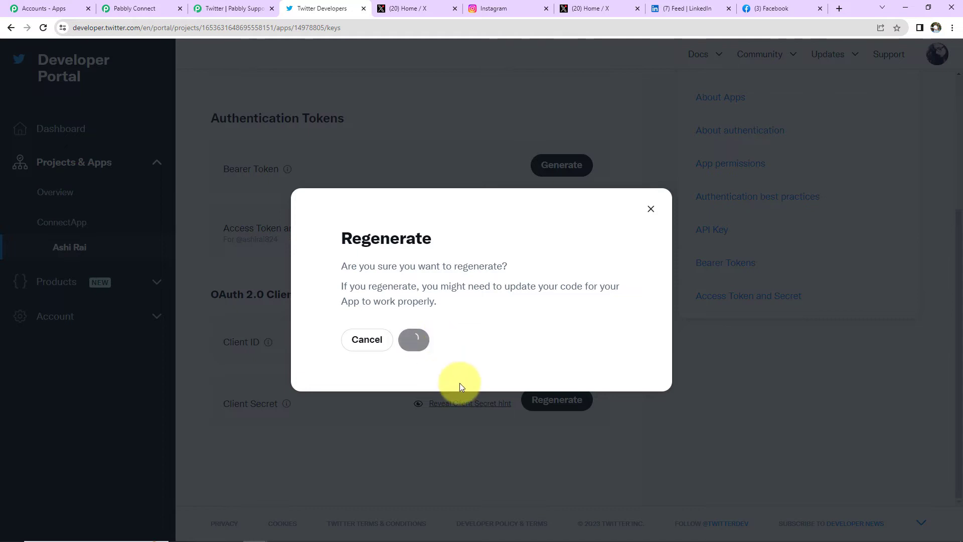
left_click(596, 344)
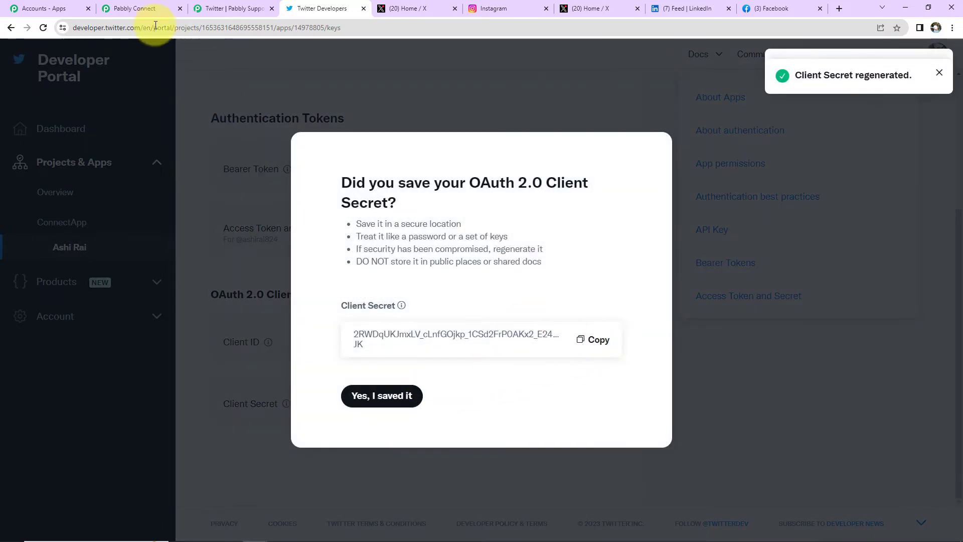
left_click(134, 9)
left_click(367, 328)
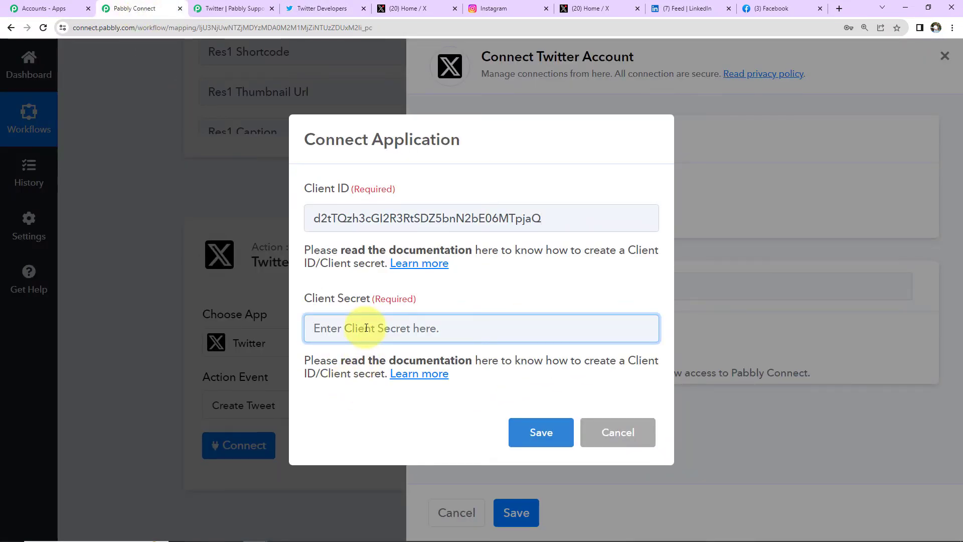
key("ctrl+v")
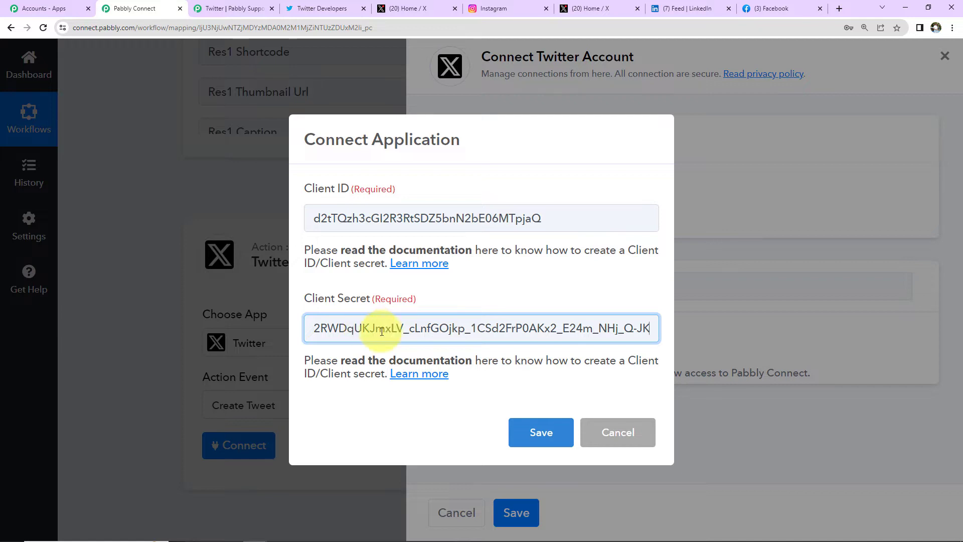
- Save the client credentials and authorize the app to access the Twitter account
left_click(538, 448)
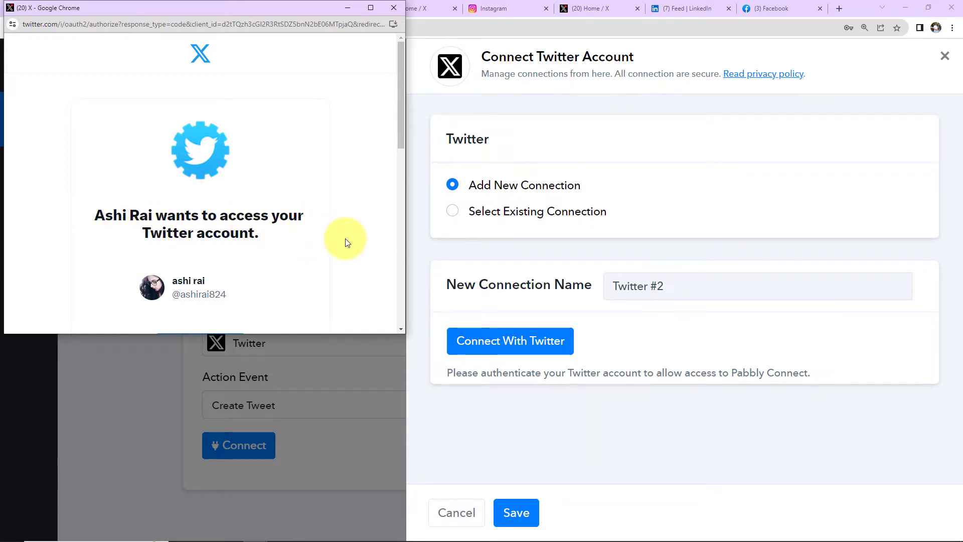
scroll(343, 240, "down", 5)
left_click(200, 119)
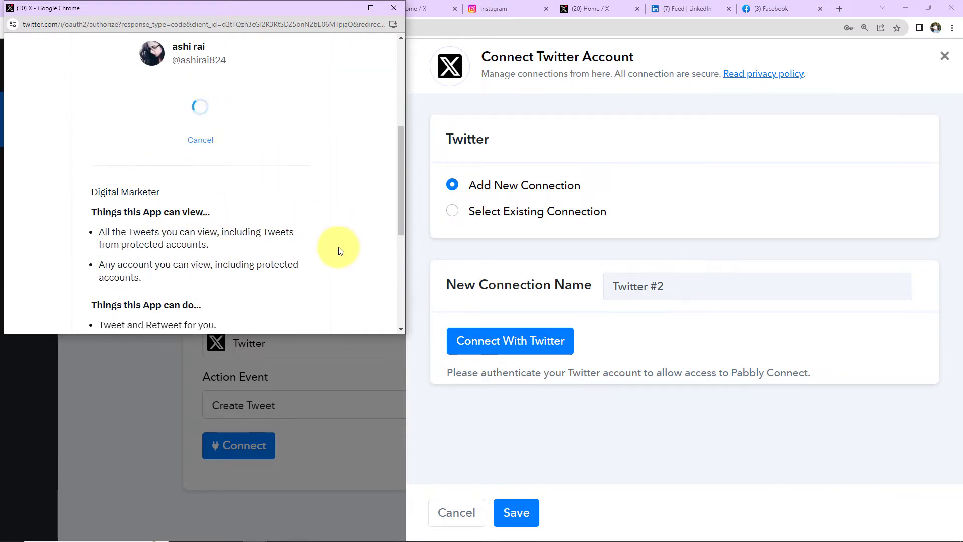
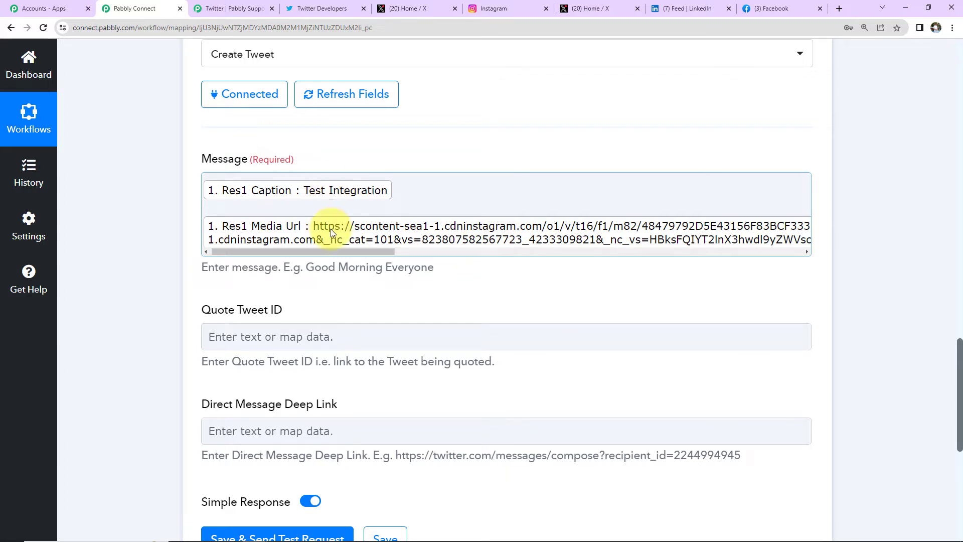
- Save the Create Tweet action and send a test request, enlarging the Data Text value in the received response
left_click(163, 203)
scroll(176, 231, "down", 2)
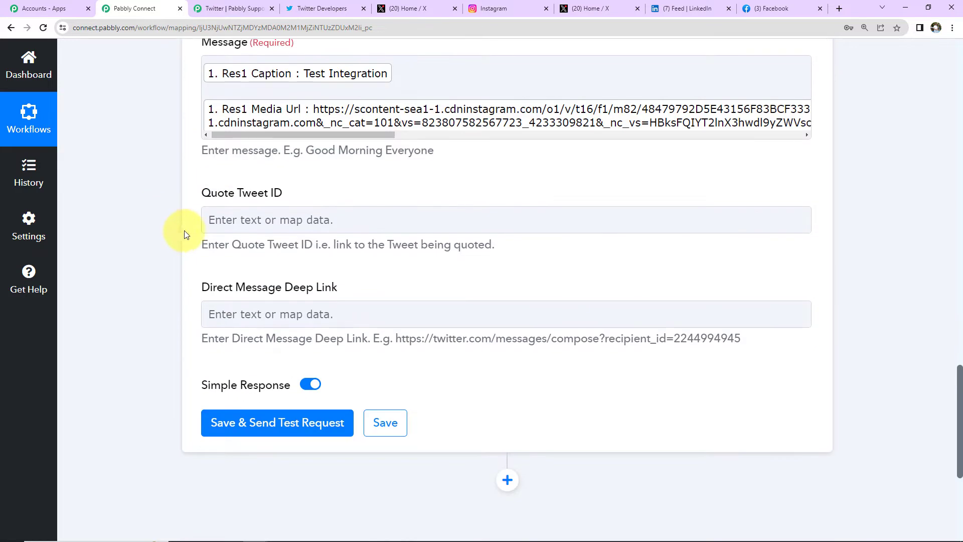
scroll(185, 236, "up", 2)
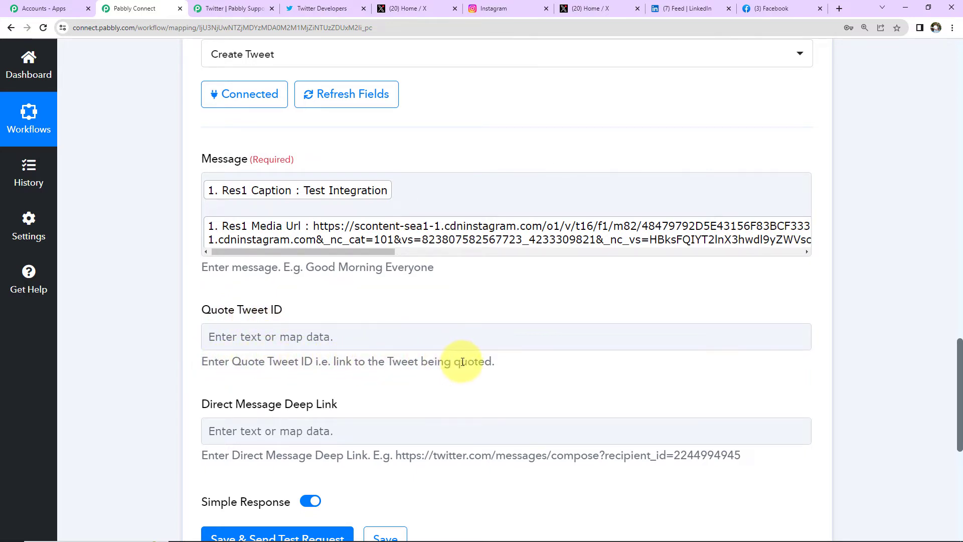
scroll(462, 361, "down", 2)
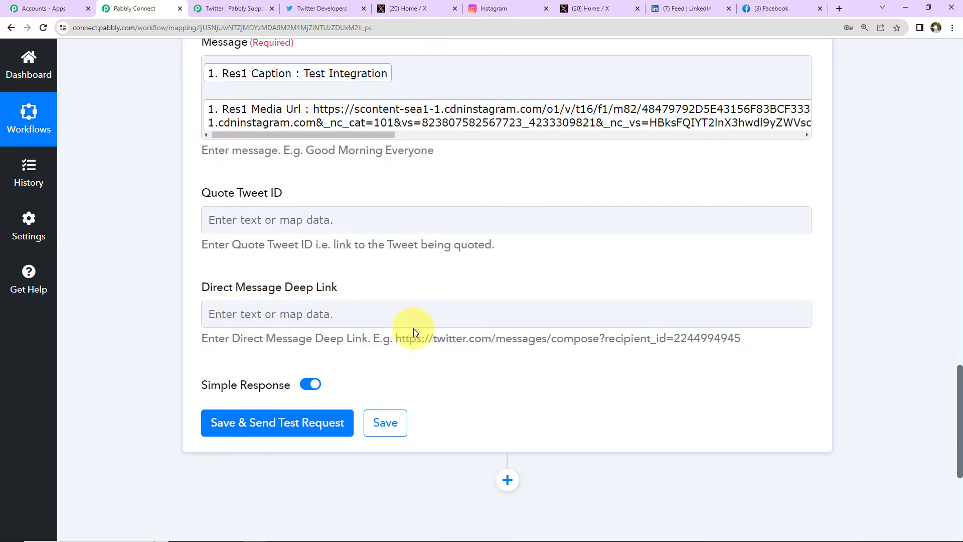
left_click(308, 422)
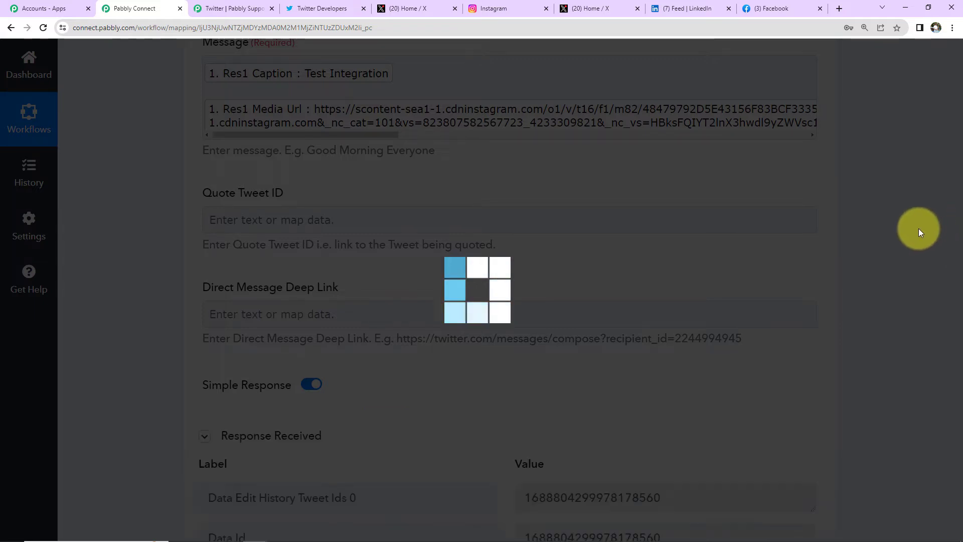
scroll(902, 236, "down", 5)
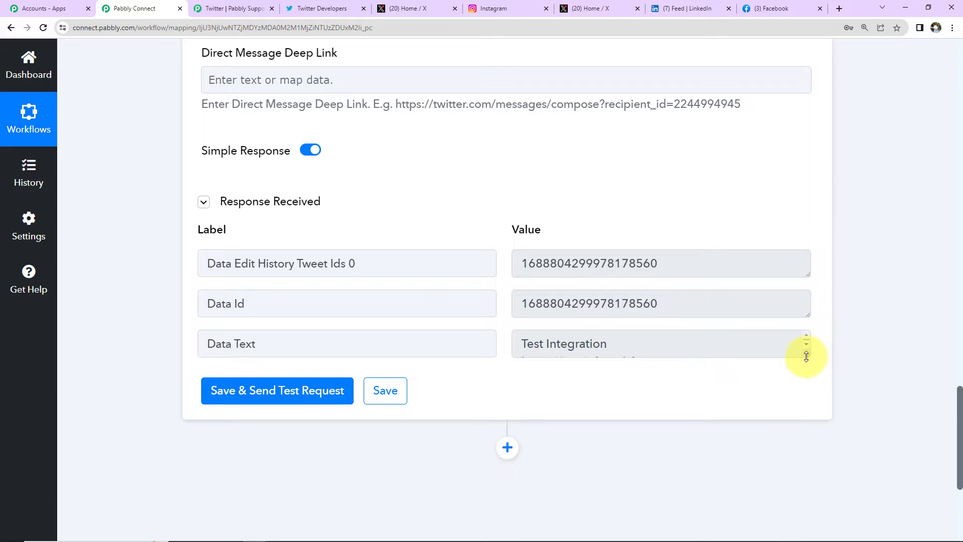
left_click_drag(806, 356, 817, 419)
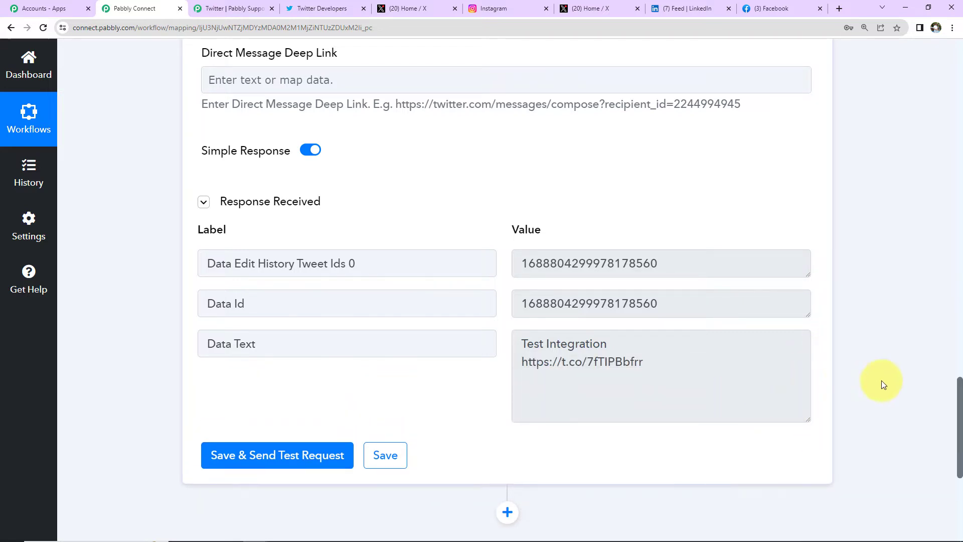
- Switch to X and check the account's own profile for the newly posted test tweet
left_click(429, 7)
left_click(134, 343)
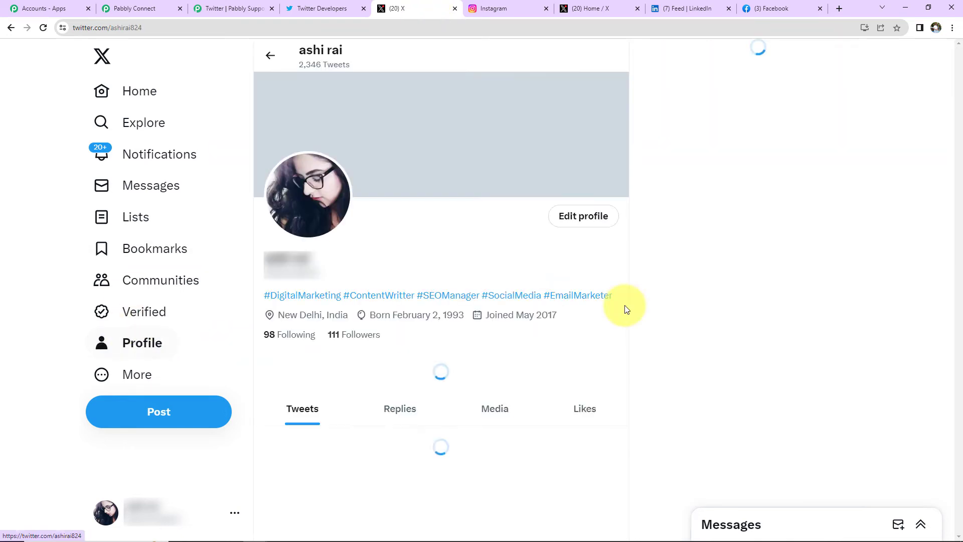
scroll(538, 275, "down", 2)
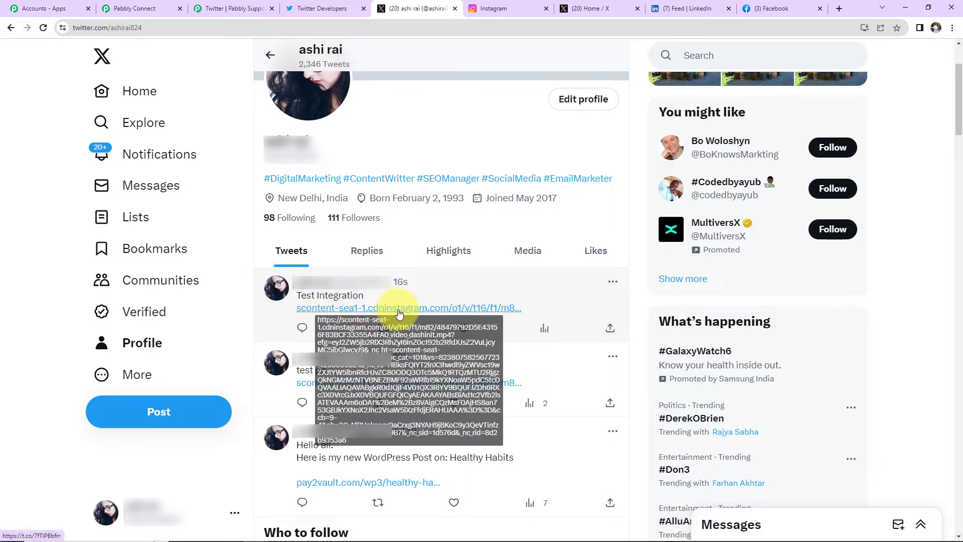
- Return to Pabbly Connect and add a LinkedIn action after the Twitter step with the Share an Article or URL event
left_click(135, 9)
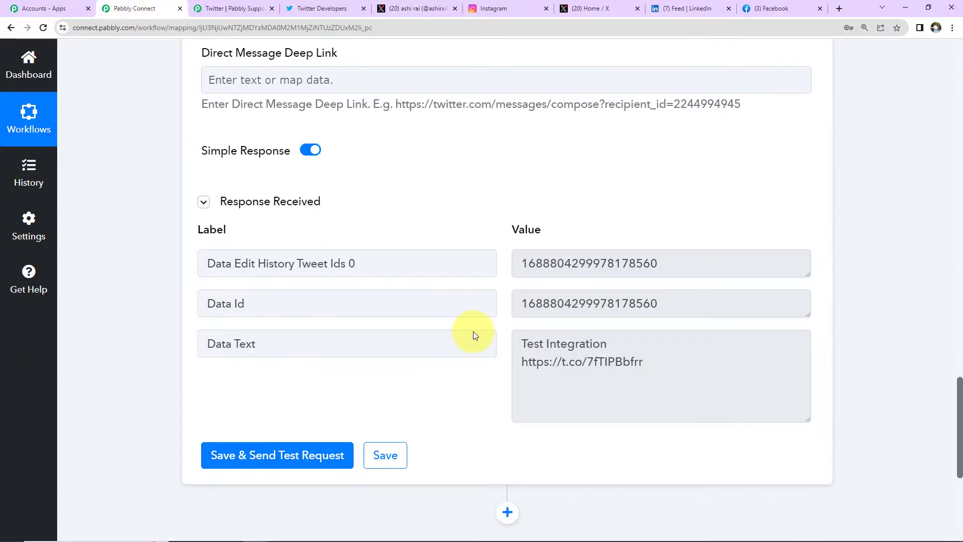
scroll(702, 311, "down", 5)
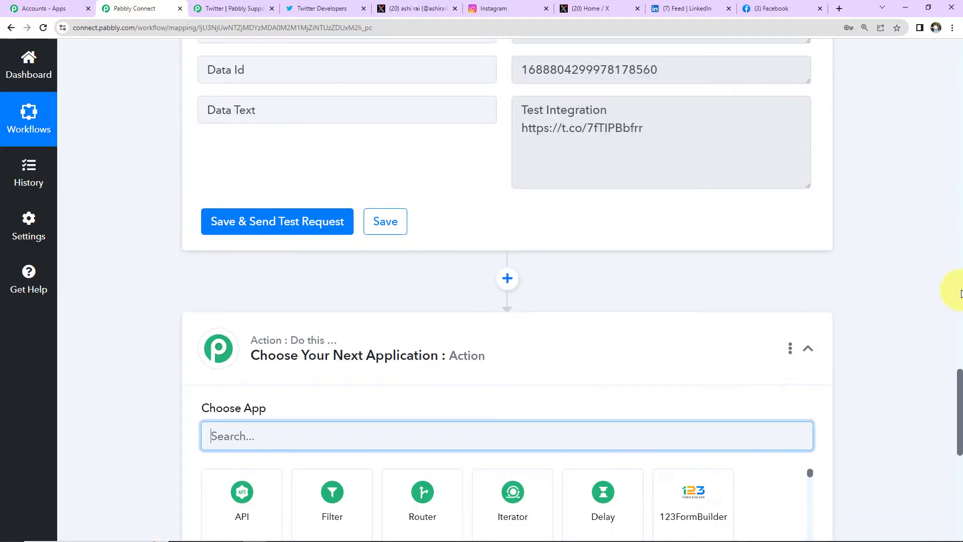
scroll(307, 322, "down", 3)
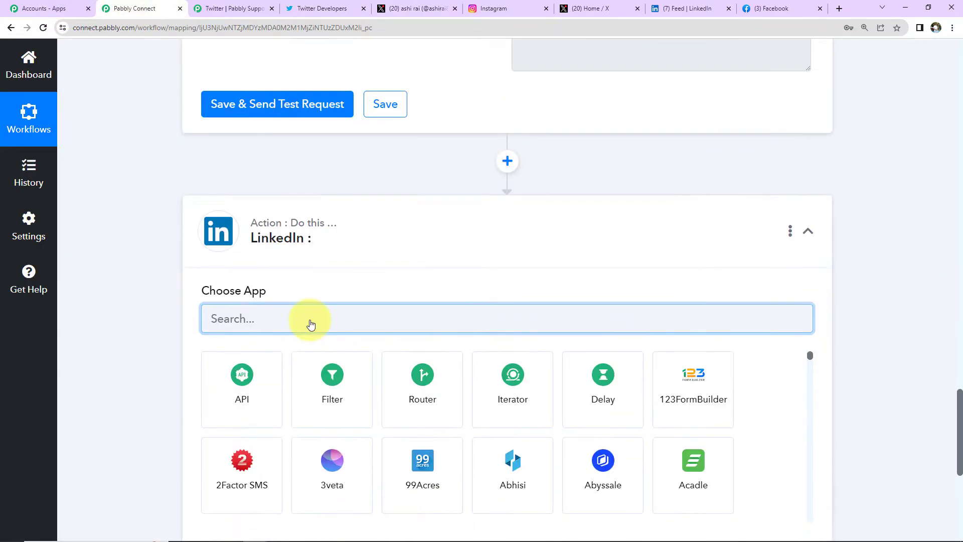
type("linked")
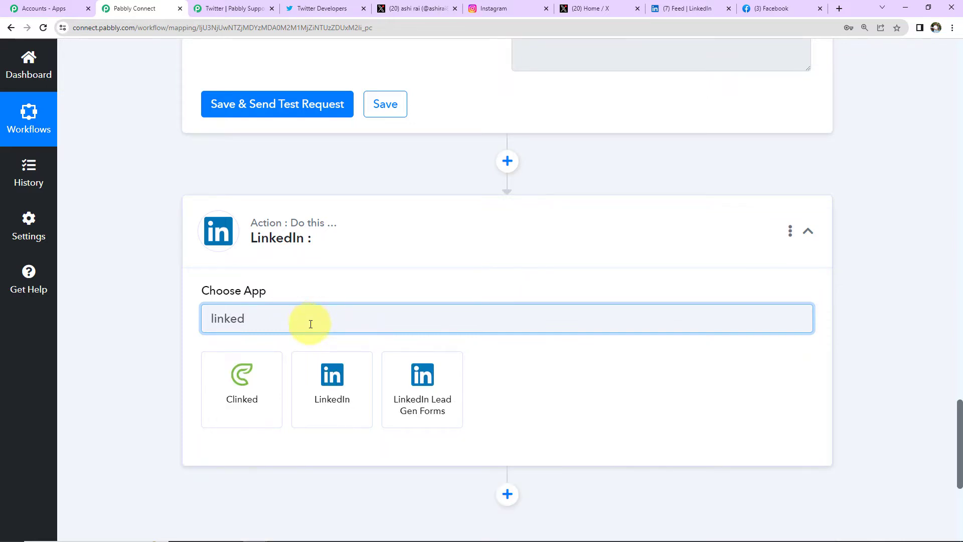
left_click(331, 380)
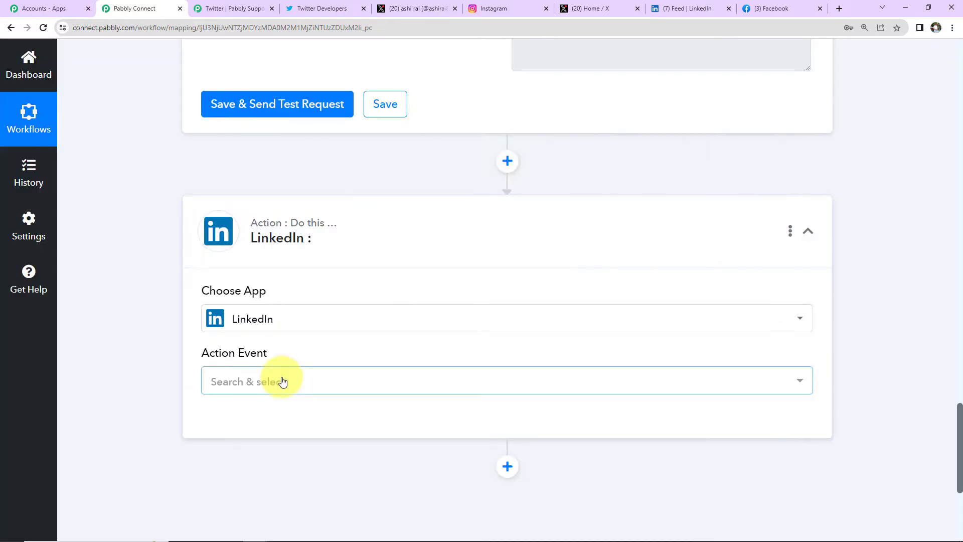
left_click(281, 381)
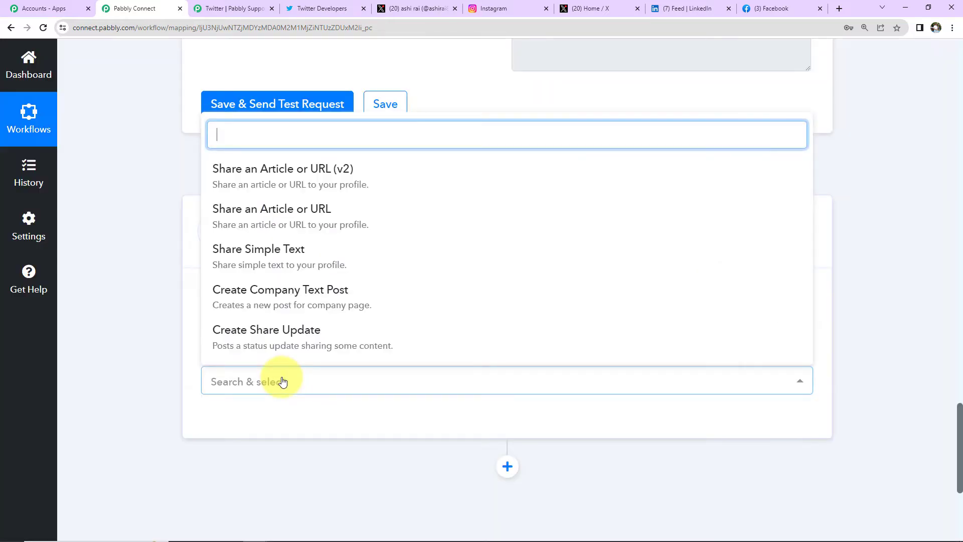
left_click(323, 221)
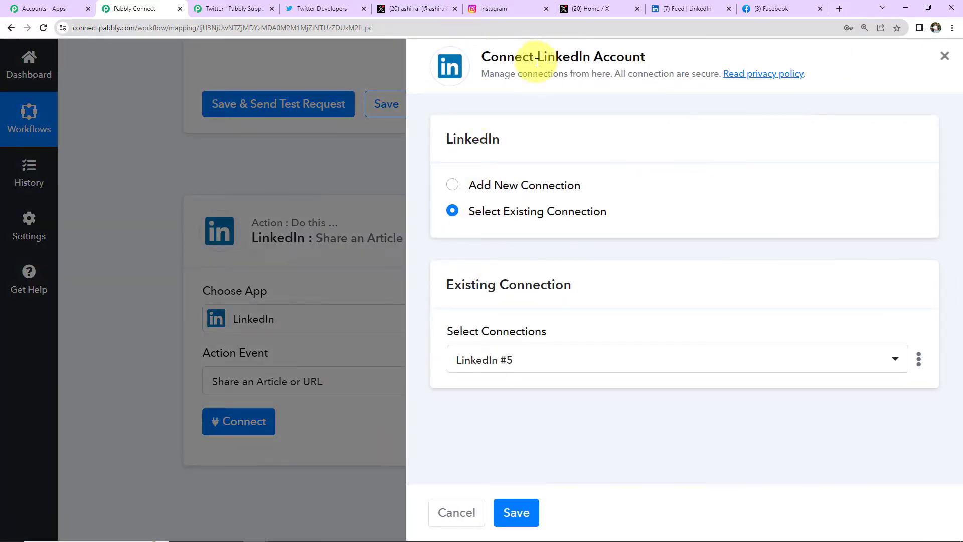
- Add a new LinkedIn connection for the action, signing in to the LinkedIn account and allowing Pabbly access
left_click(460, 187)
left_click(504, 347)
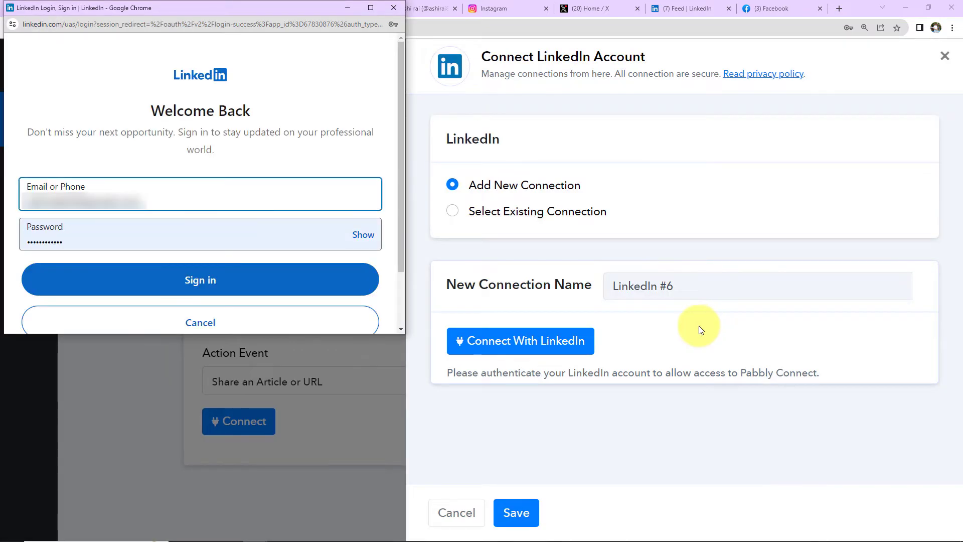
left_click(156, 278)
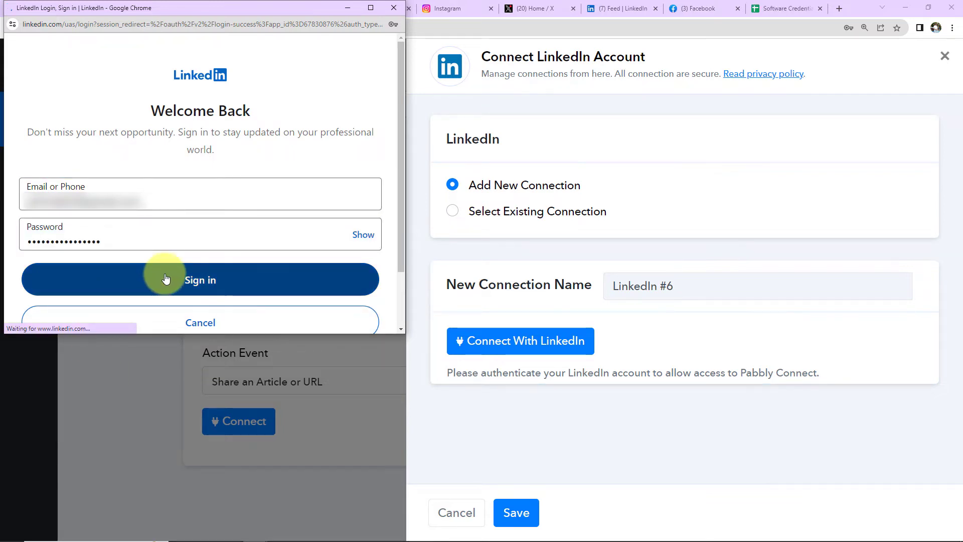
scroll(258, 190, "down", 5)
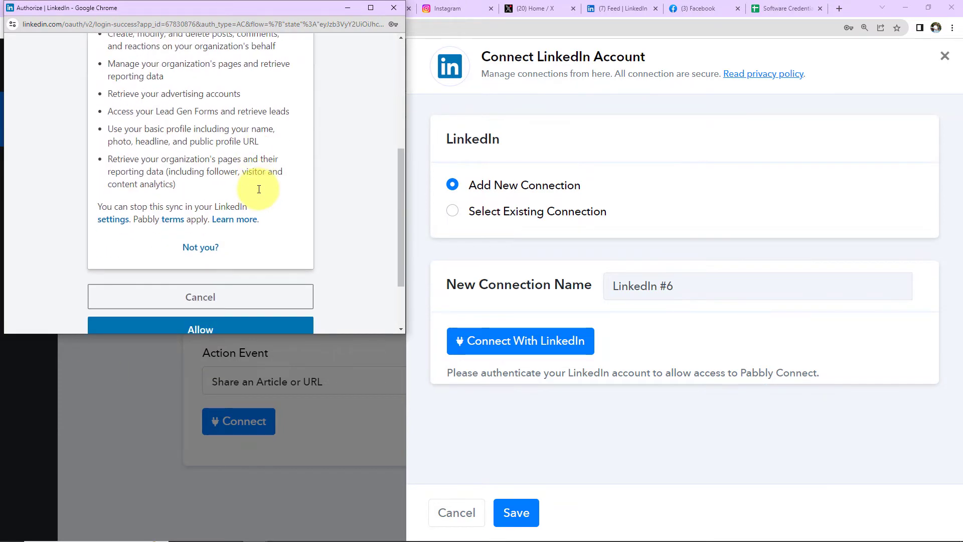
scroll(235, 231, "down", 2)
left_click(222, 247)
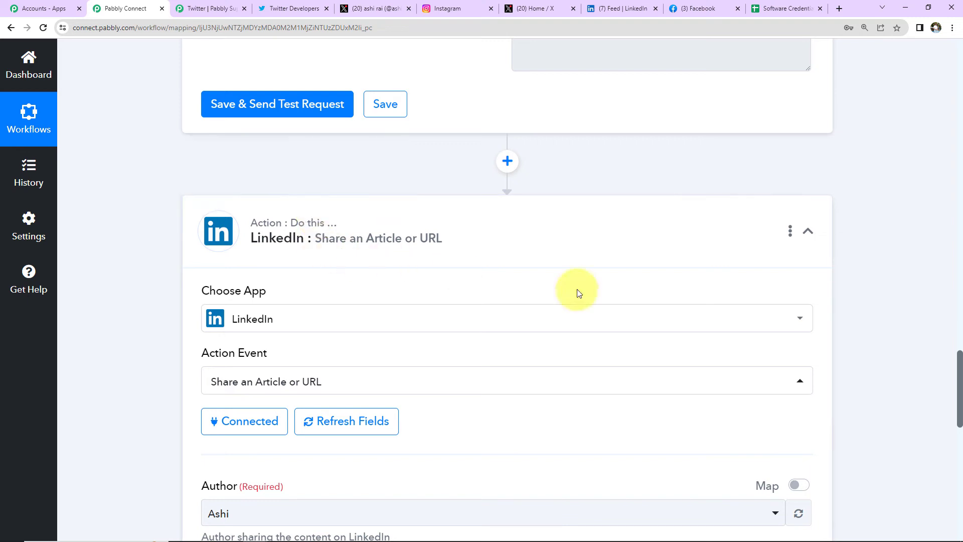
- Review the LinkedIn action's fields and compare the selected Author with the account's profile on LinkedIn
scroll(850, 282, "down", 5)
scroll(849, 281, "down", 3)
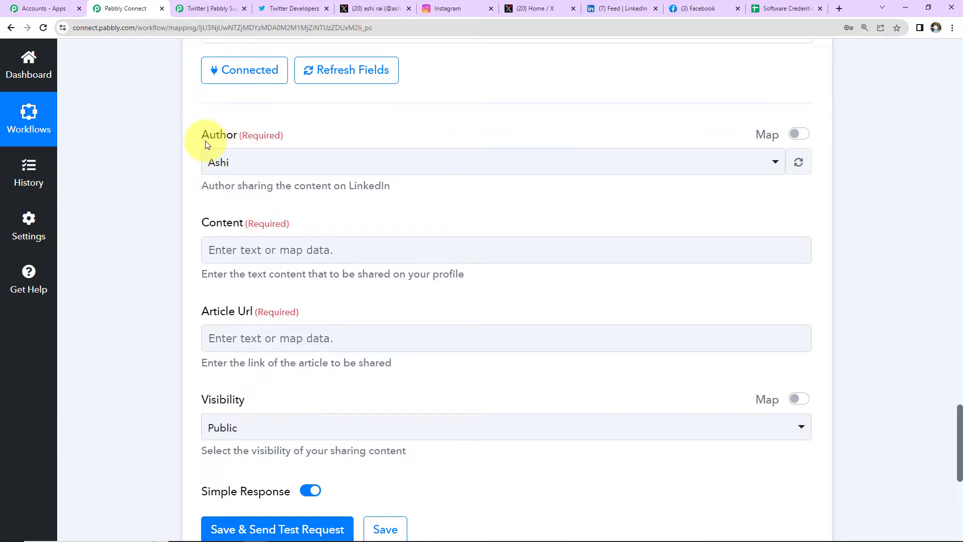
left_click(624, 10)
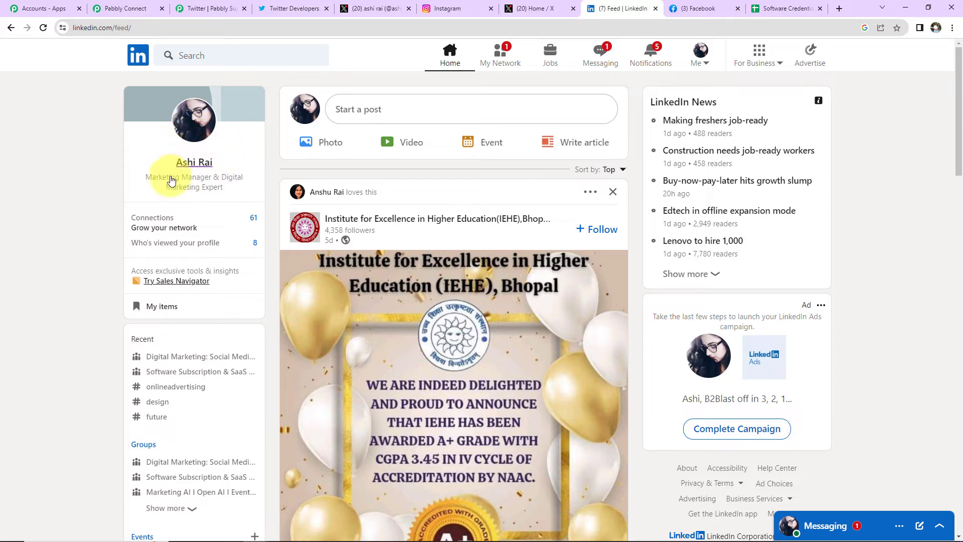
- Return to Pabbly Connect and map the LinkedIn action's Content to the Caption from the Instagram trigger
left_click(119, 10)
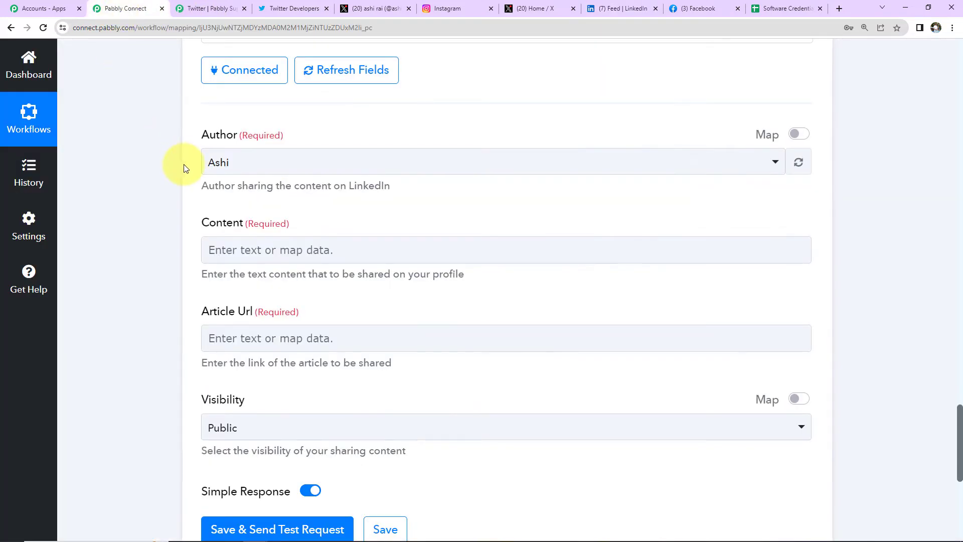
left_click(245, 254)
scroll(352, 321, "down", 2)
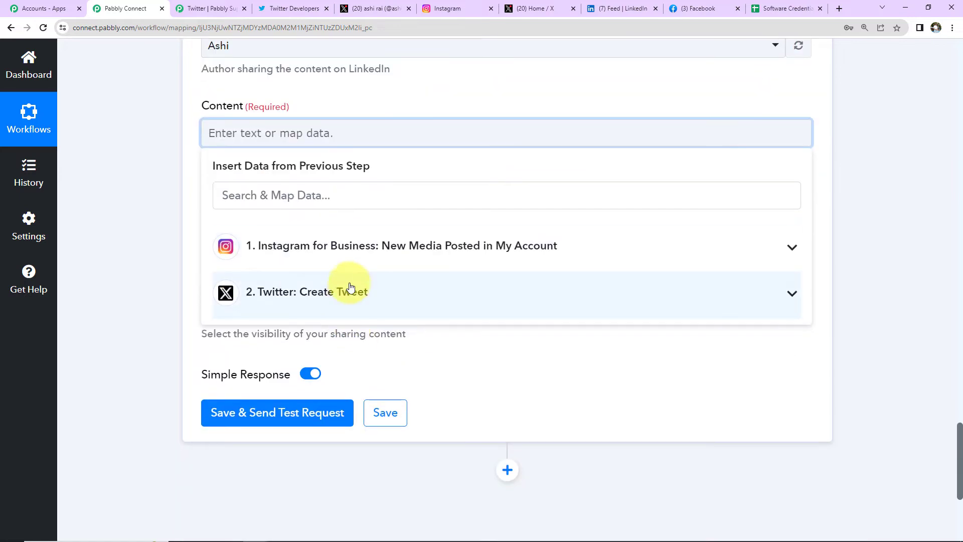
left_click(353, 247)
scroll(353, 371, "down", 2)
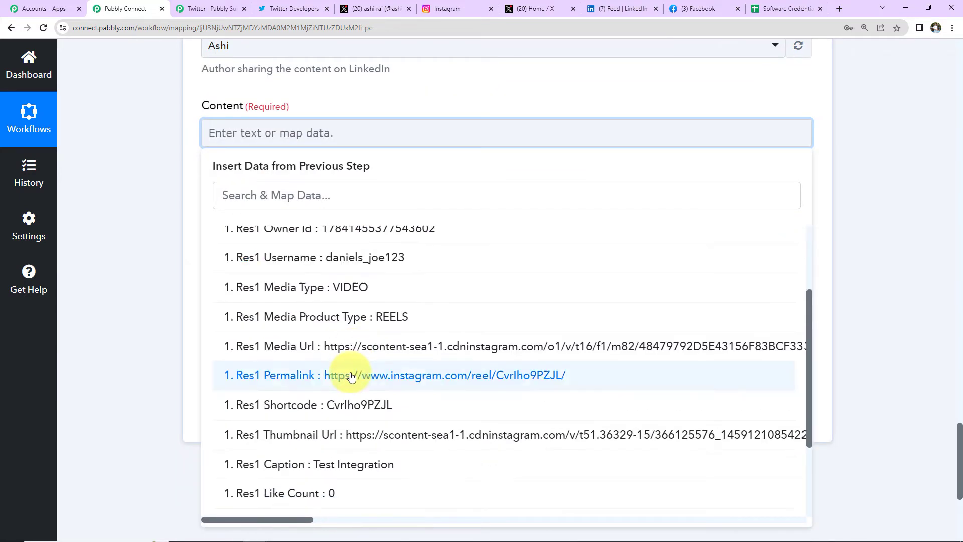
left_click(254, 464)
left_click(134, 267)
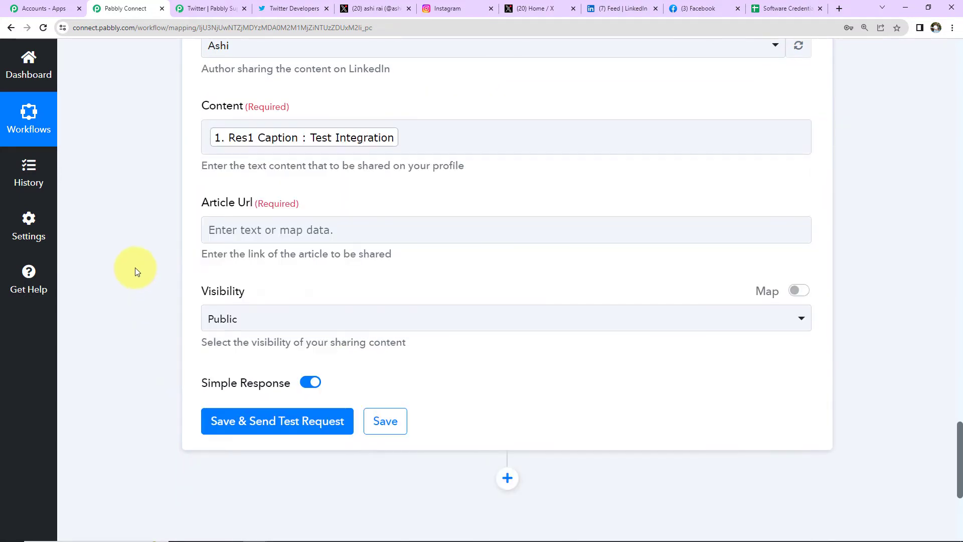
- Map the LinkedIn action's Article Url to the Media Url from the Instagram trigger
left_click(269, 229)
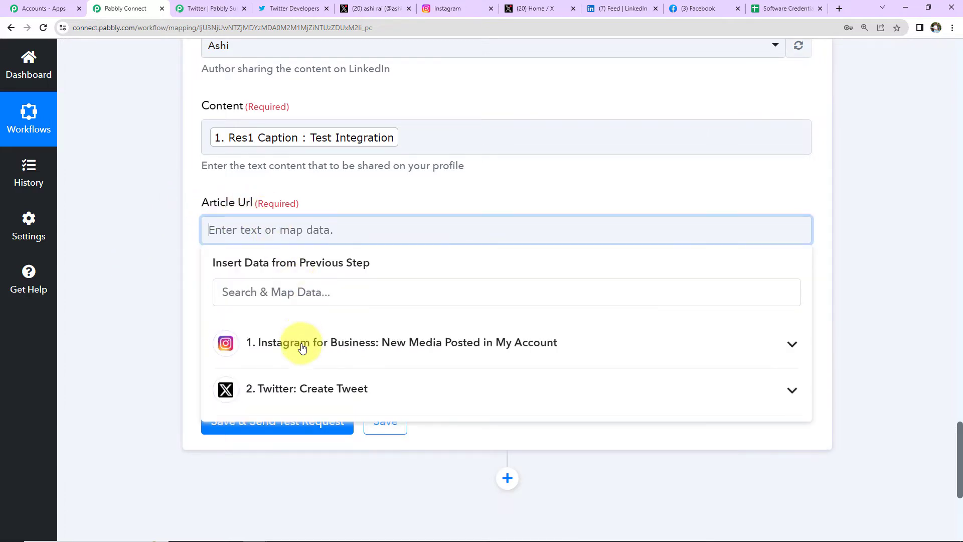
left_click(301, 346)
scroll(316, 413, "down", 3)
left_click(307, 443)
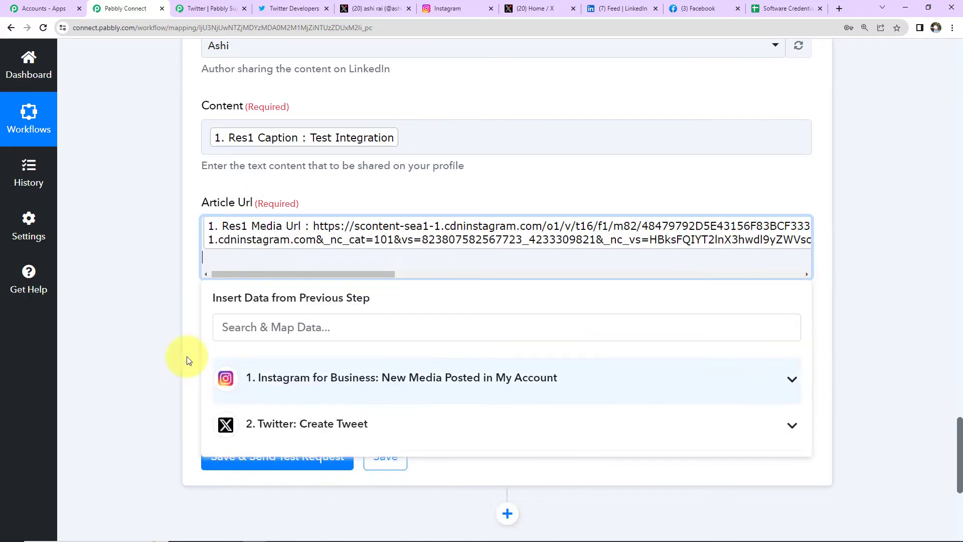
left_click(132, 281)
left_click(241, 265)
left_click(165, 280)
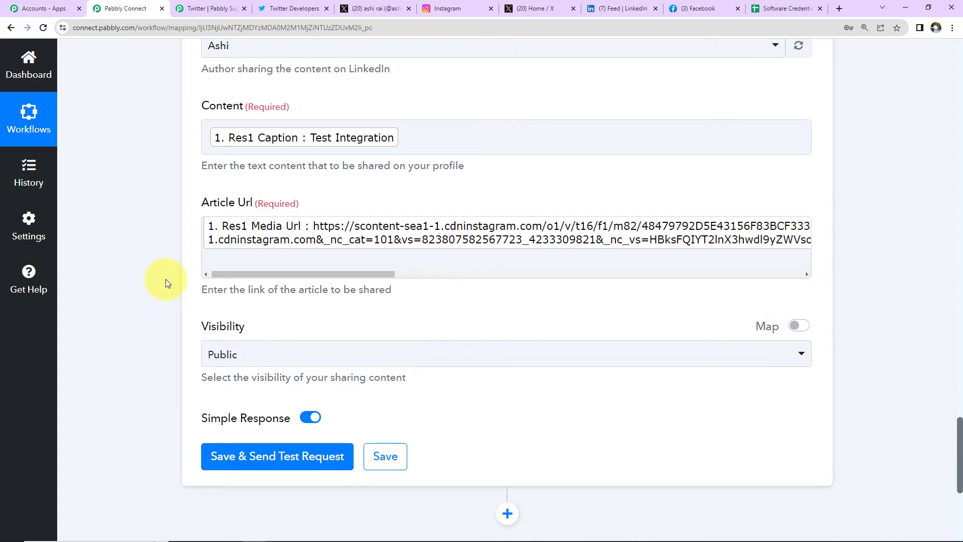
- Keep the LinkedIn action's Visibility at Public, save it and send a test request
scroll(190, 261, "down", 2)
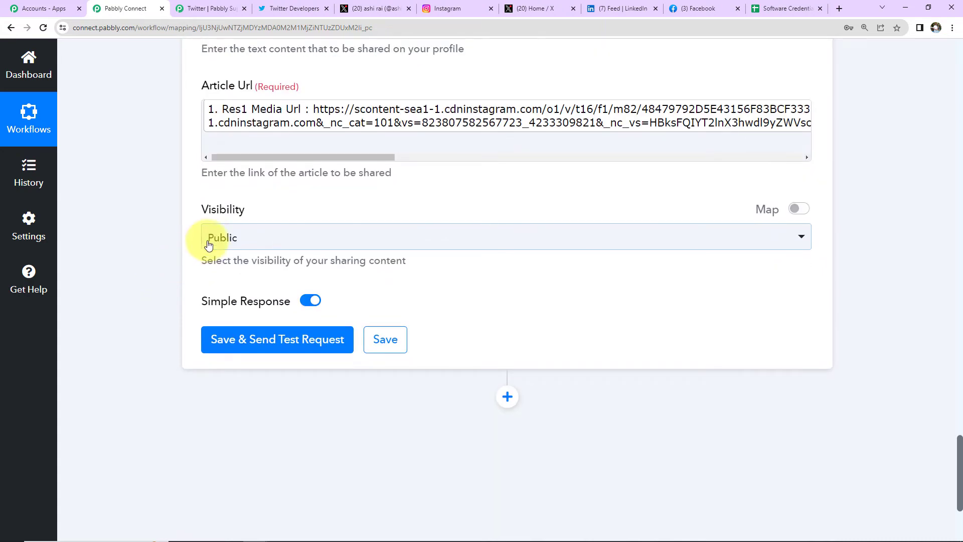
left_click(243, 237)
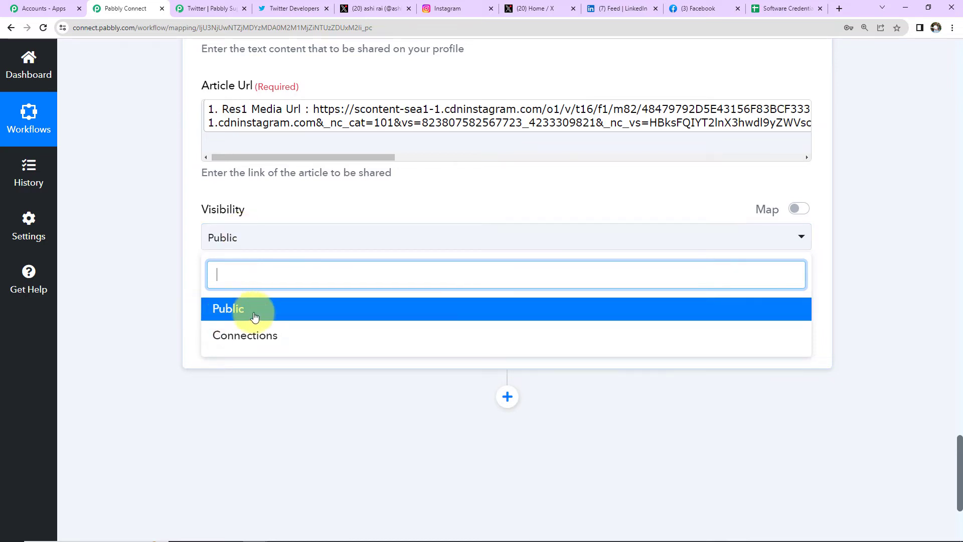
left_click(161, 302)
left_click(329, 341)
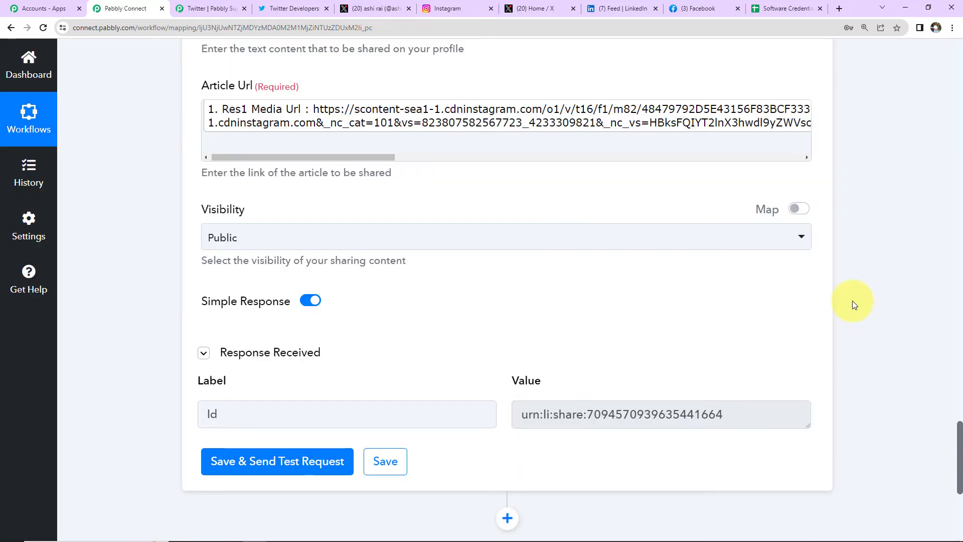
- Switch to LinkedIn and open the newly shared Test Integration post from the account's own profile activity
left_click(622, 8)
left_click(699, 56)
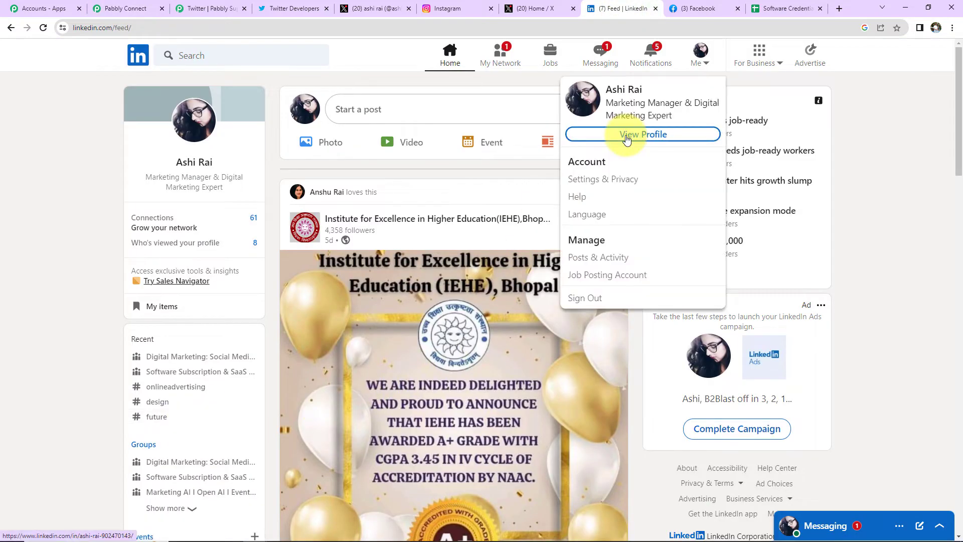
left_click(627, 139)
scroll(903, 201, "down", 5)
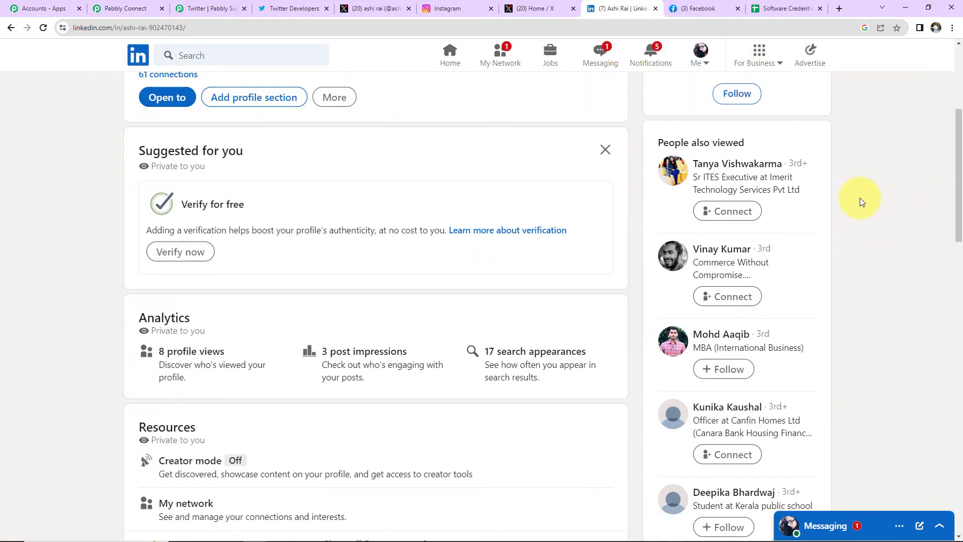
scroll(859, 198, "down", 7)
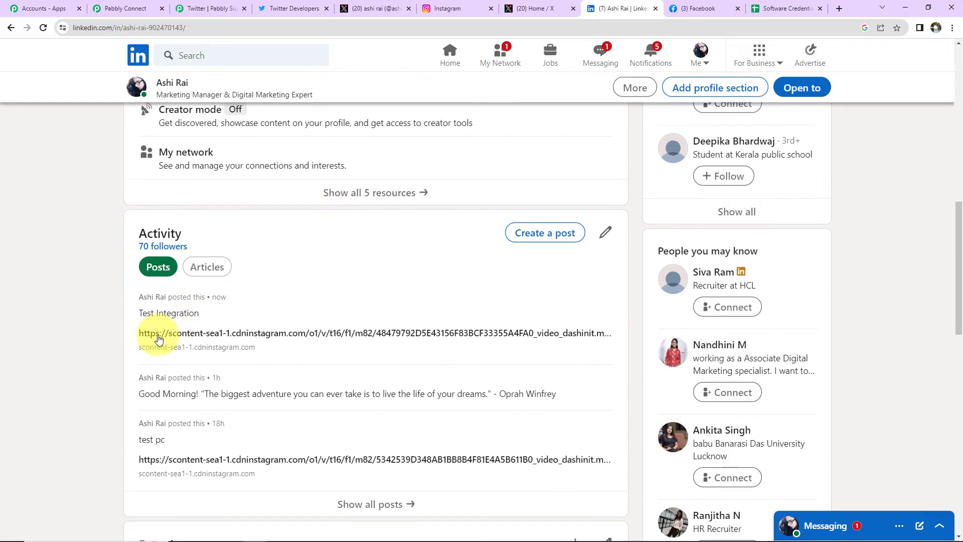
left_click(167, 313)
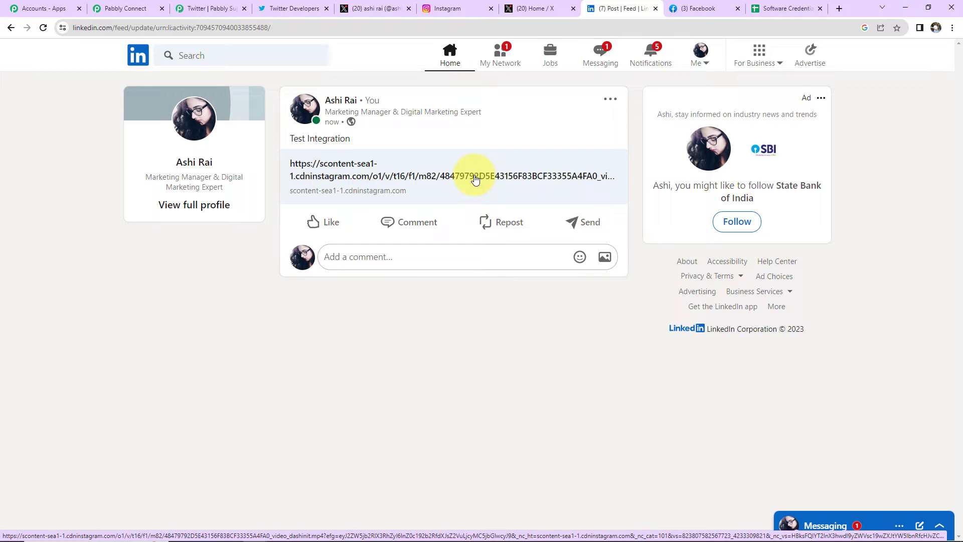
- Return to Pabbly Connect and add a Router action after the LinkedIn step
left_click(123, 8)
scroll(507, 281, "down", 5)
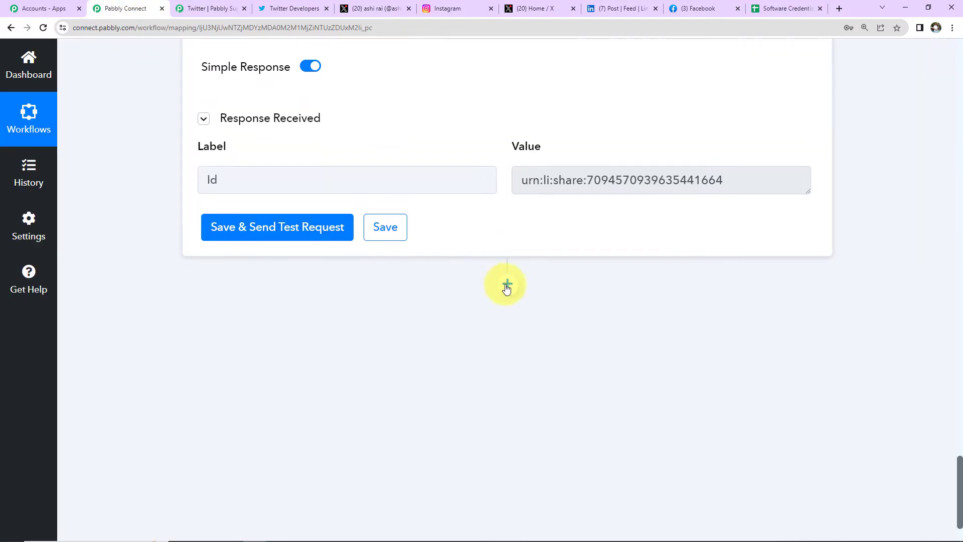
left_click(507, 285)
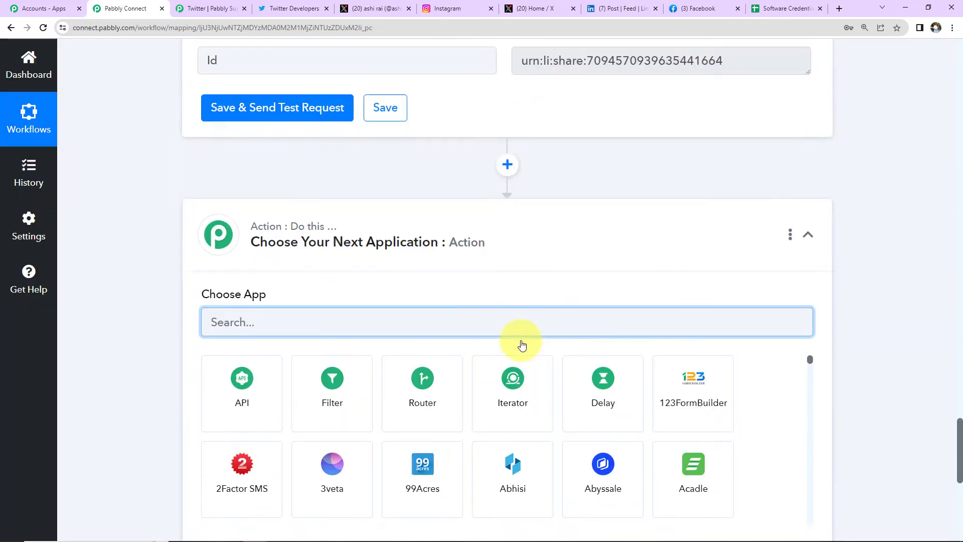
scroll(521, 345, "down", 3)
left_click(415, 266)
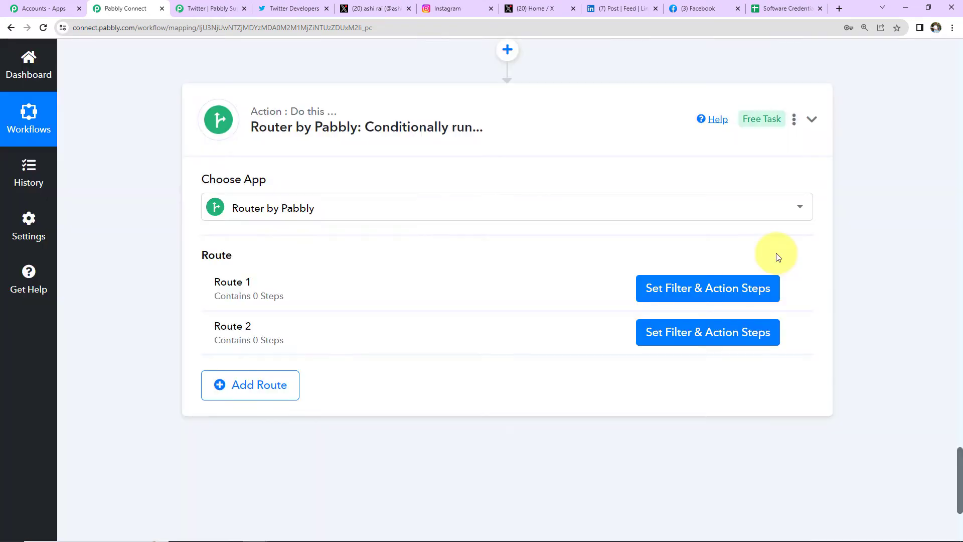
- Rename the router's Route 1 as "Post Video on Facebook"
mouse_move(289, 129)
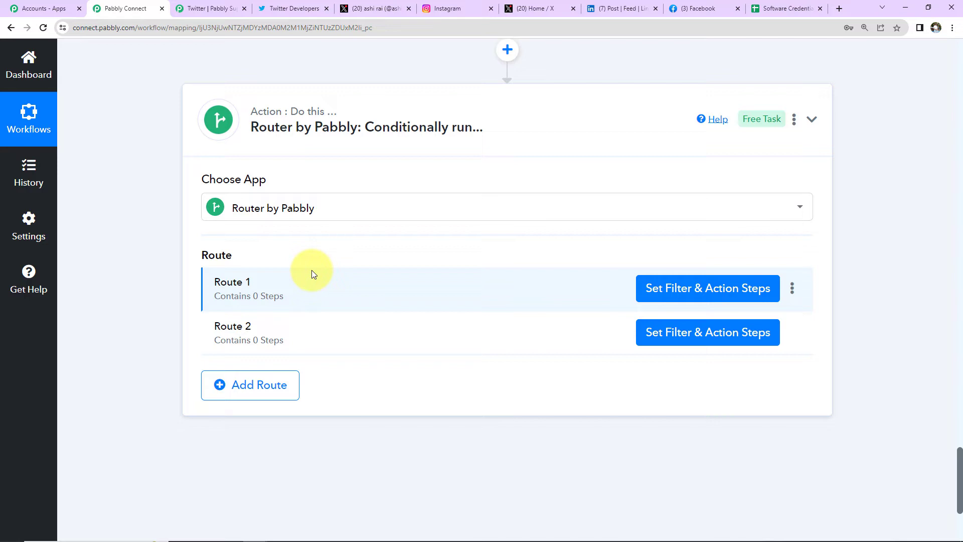
mouse_move(238, 281)
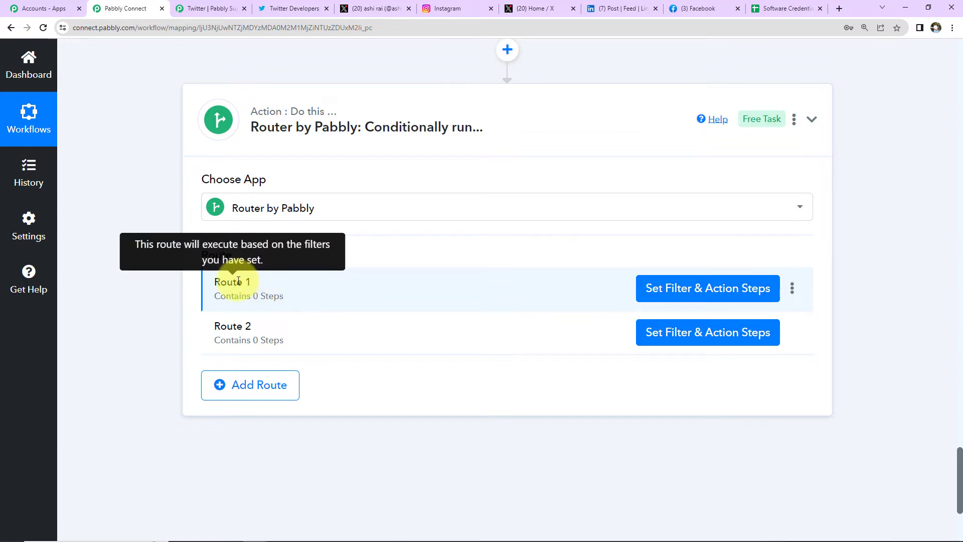
left_click(792, 288)
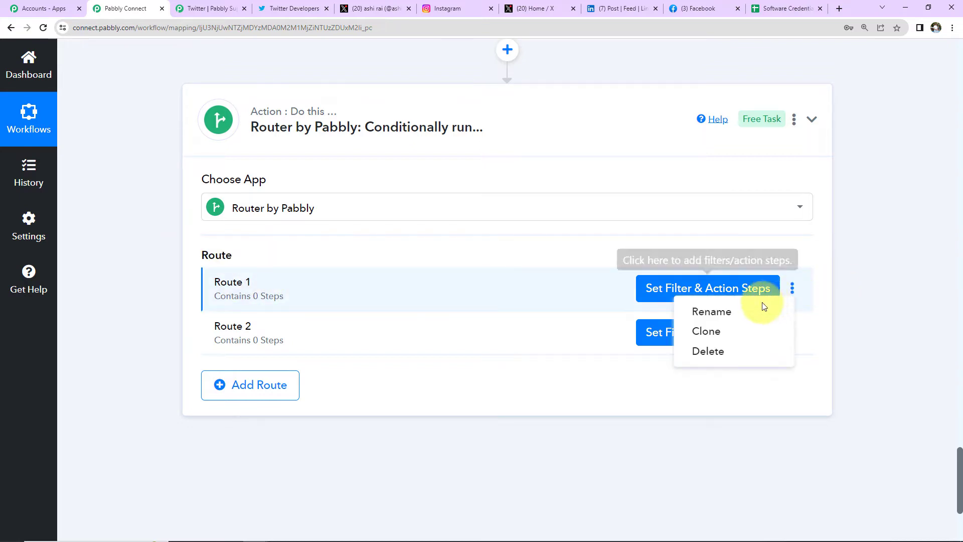
left_click(715, 313)
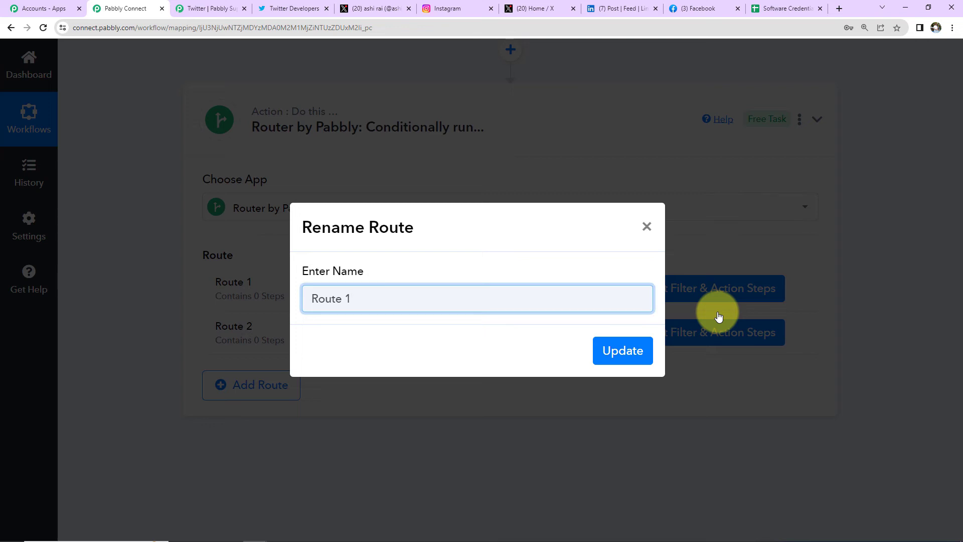
key("ctrl+a")
key("BackSpace")
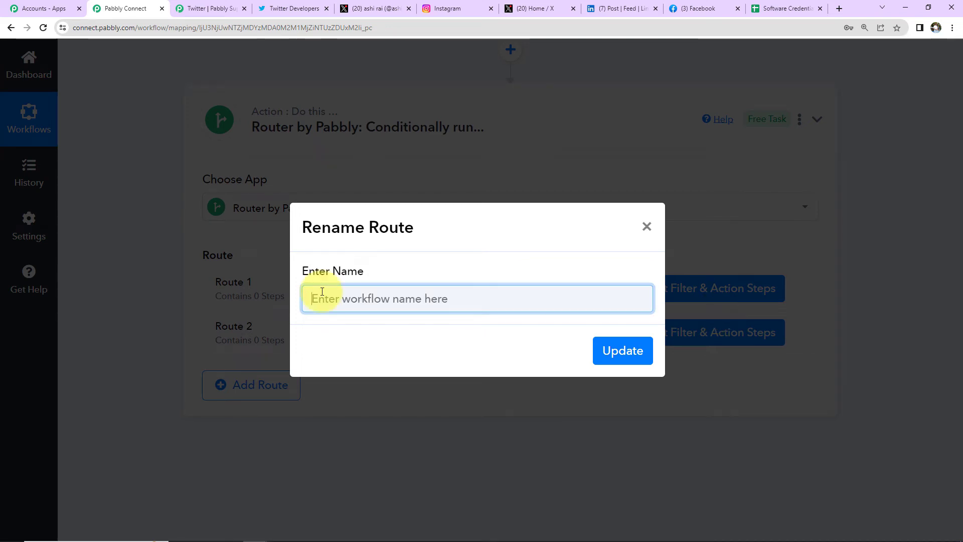
type("Post Video")
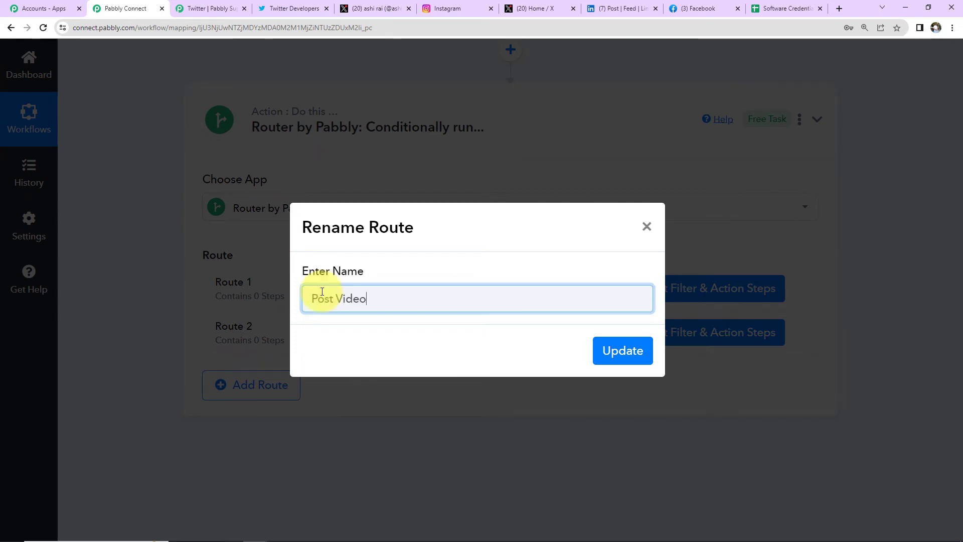
type(" on Faceboo")
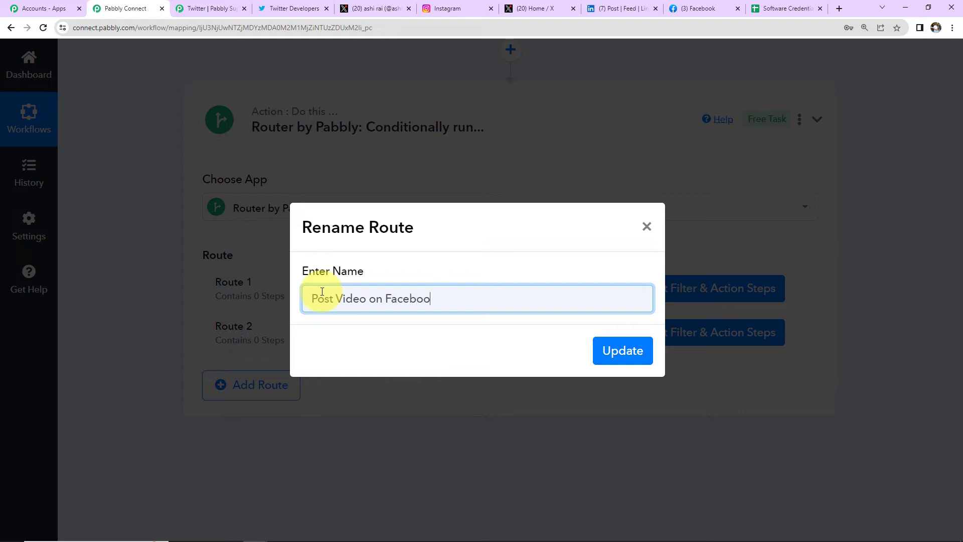
type("k")
left_click(607, 350)
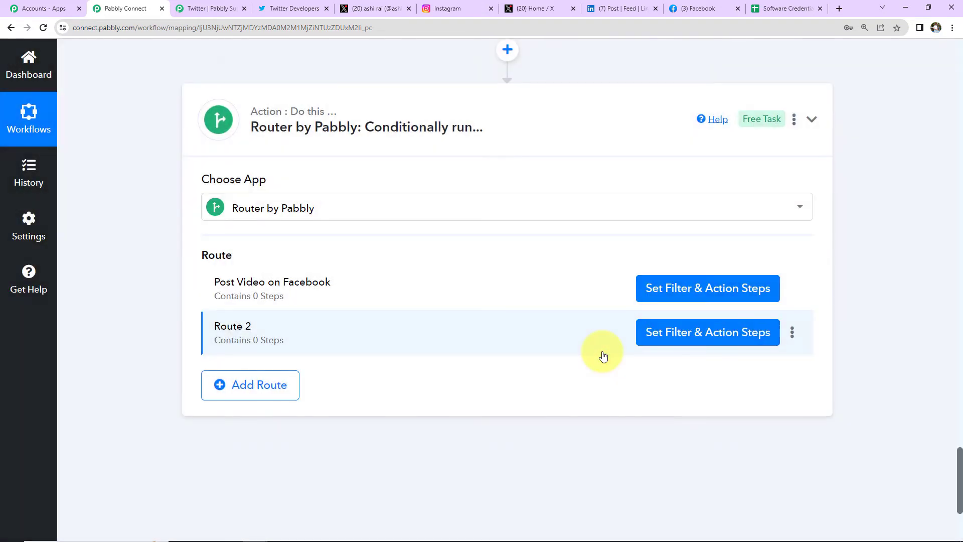
- Rename the router's Route 2 as "Post Image on Facebook"
left_click(792, 332)
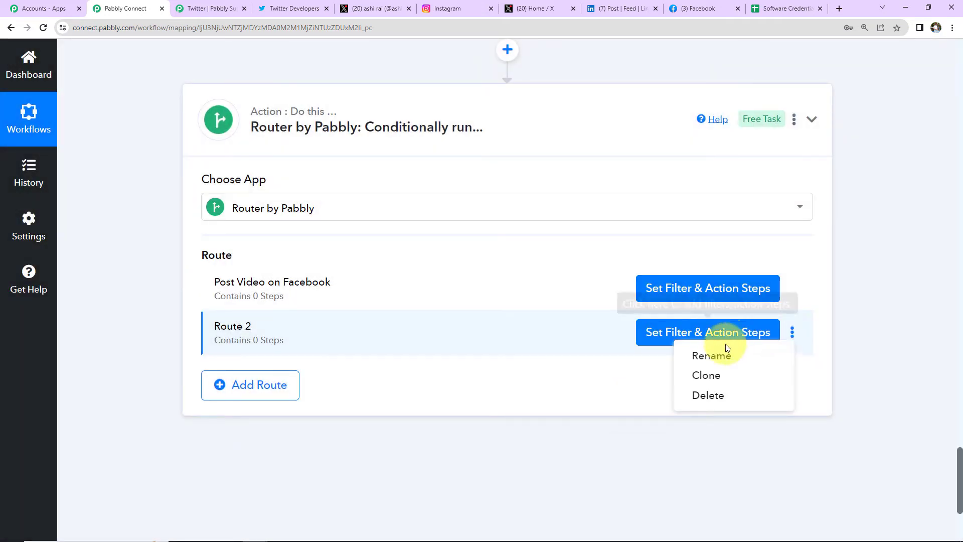
left_click(711, 354)
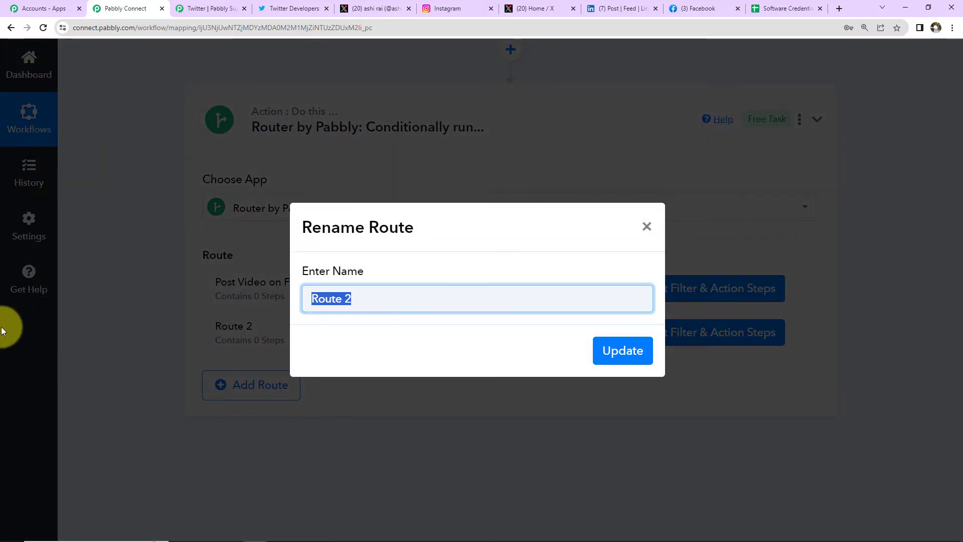
type("Post Image o")
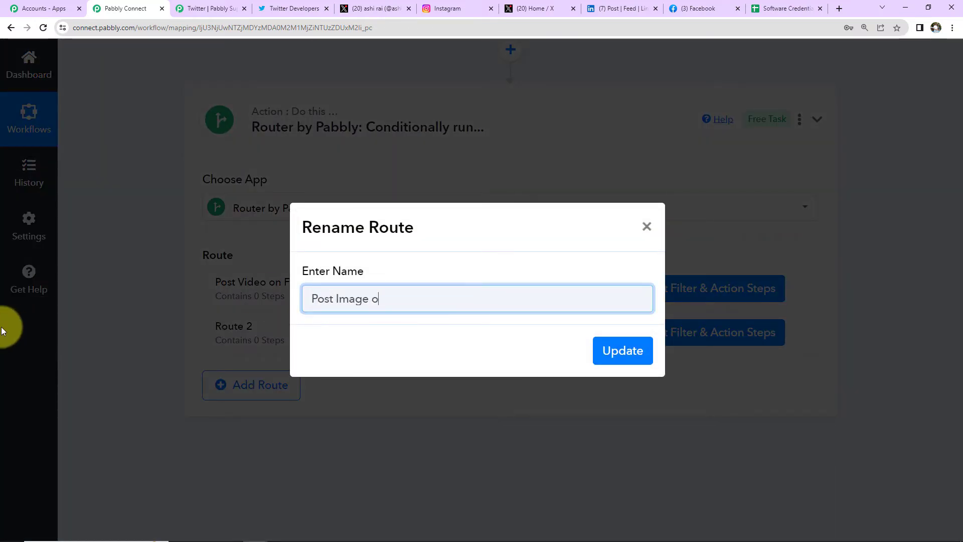
type("n Faceboo")
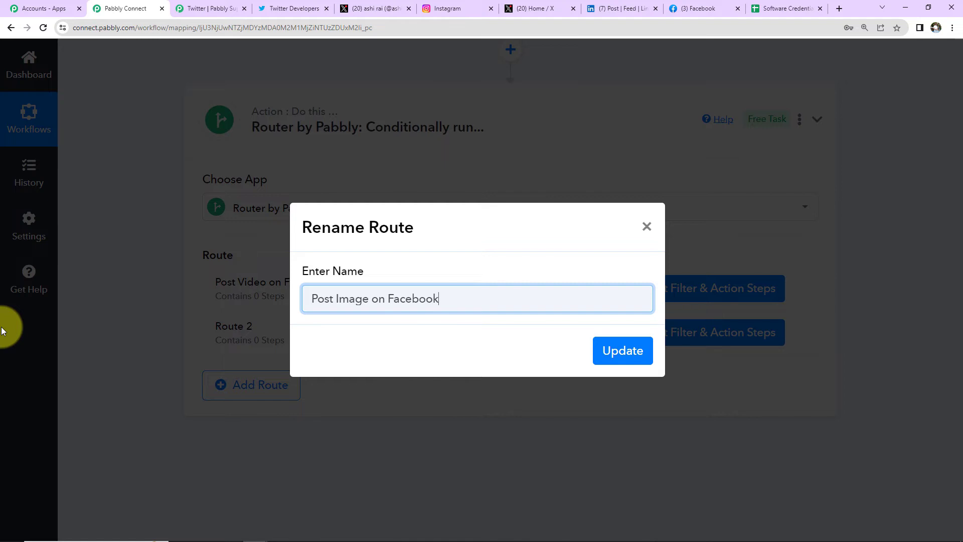
type("k")
left_click(620, 350)
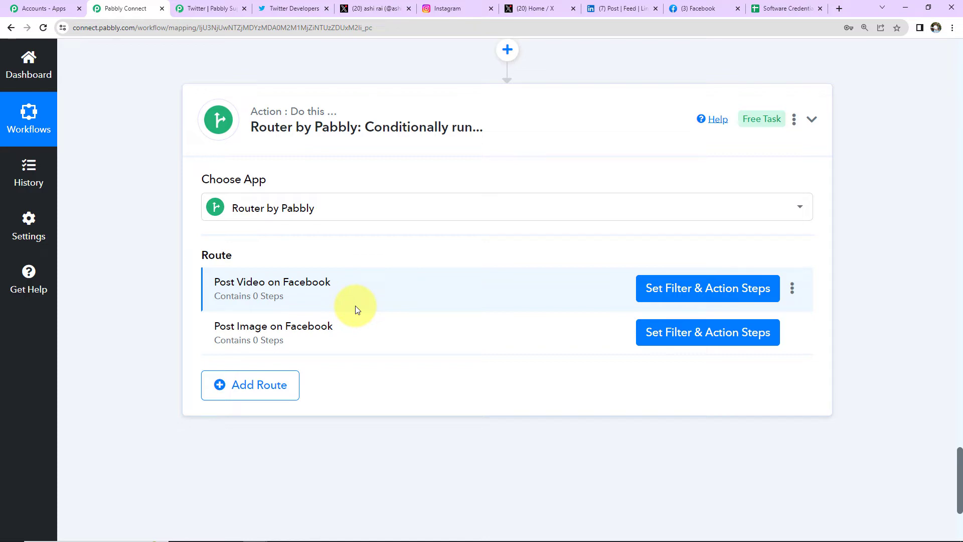
- Set the Post Video on Facebook route's filter to Instagram Media Type equal to VIDEO, and save it with a test request
left_click(690, 292)
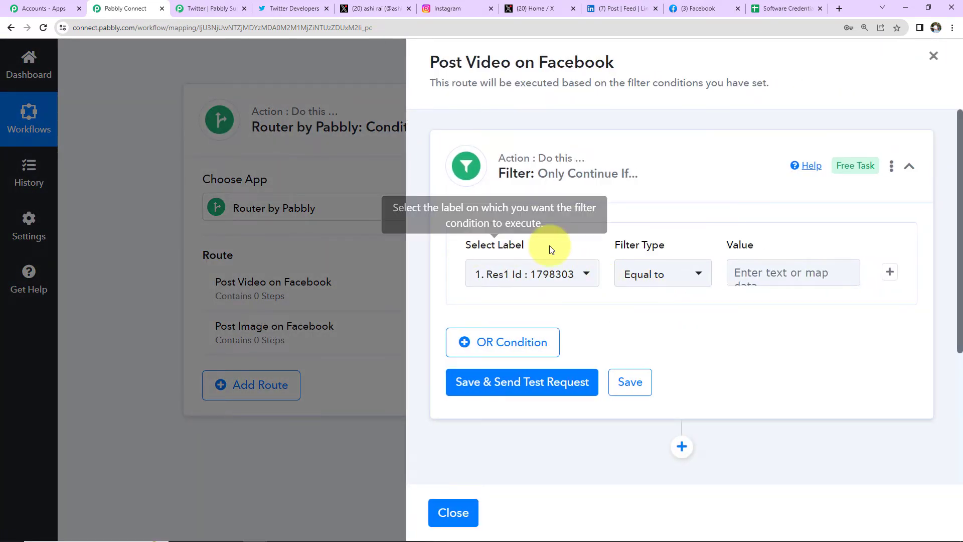
left_click(586, 274)
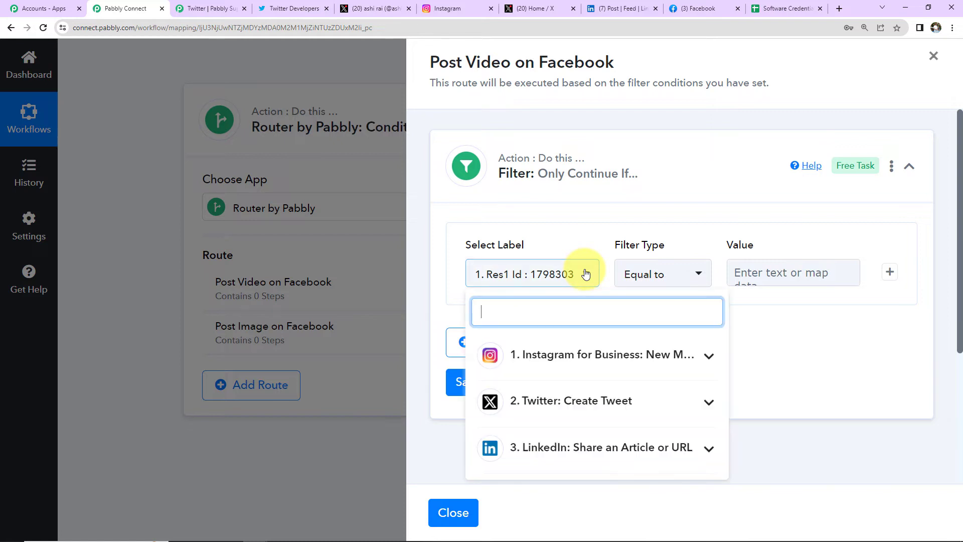
left_click(546, 357)
scroll(678, 397, "down", 2)
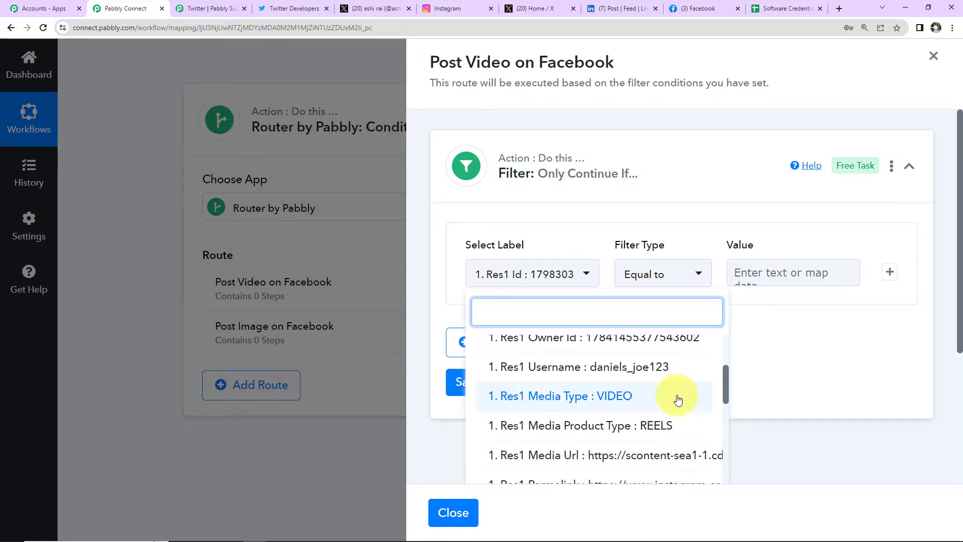
left_click(573, 396)
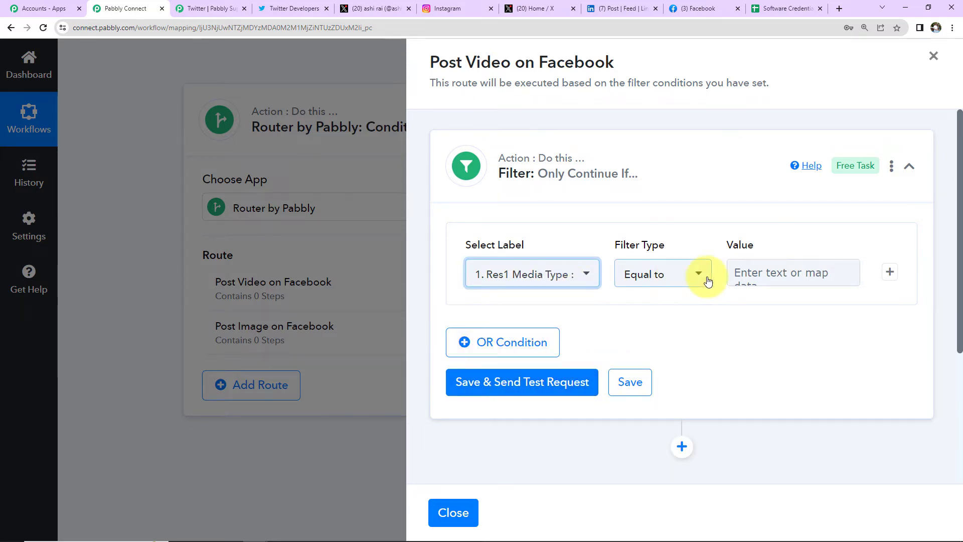
left_click(766, 273)
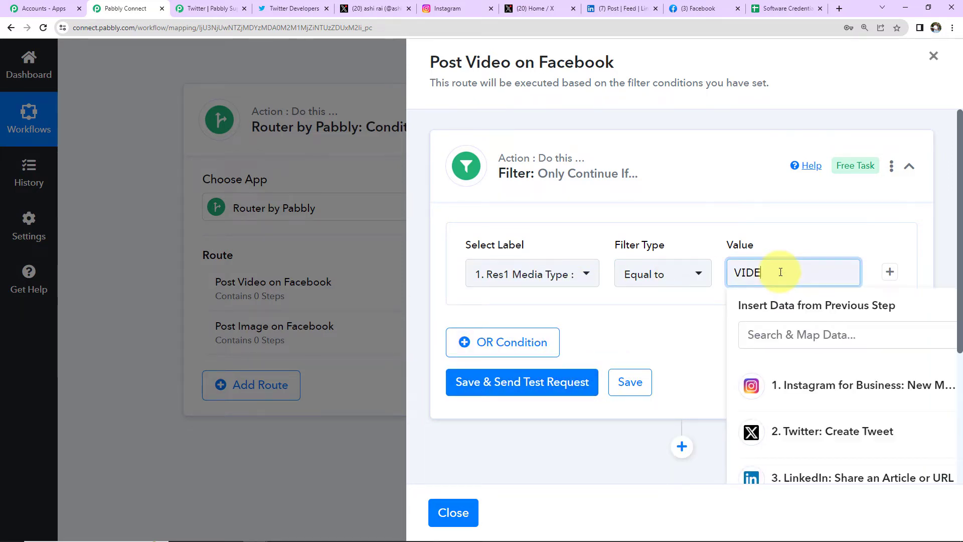
left_click(582, 275)
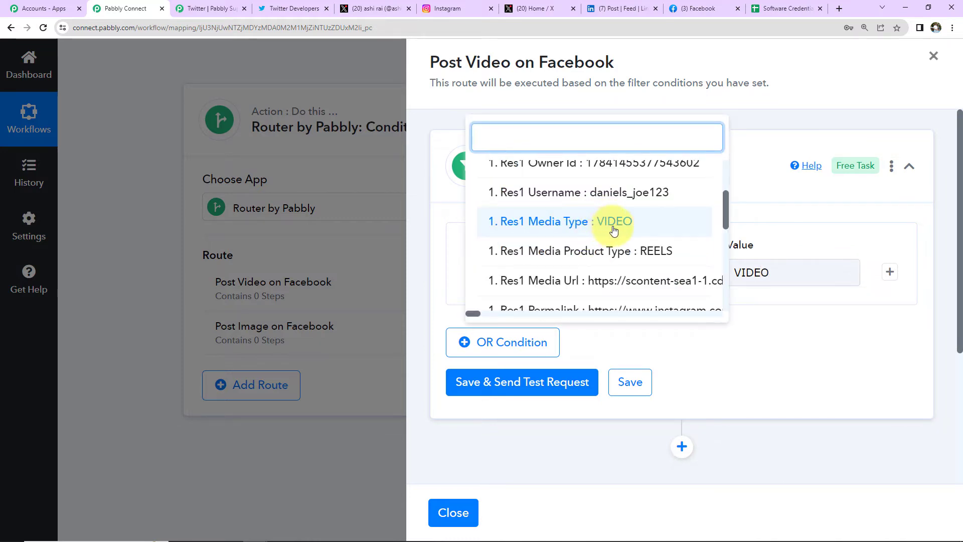
left_click(746, 365)
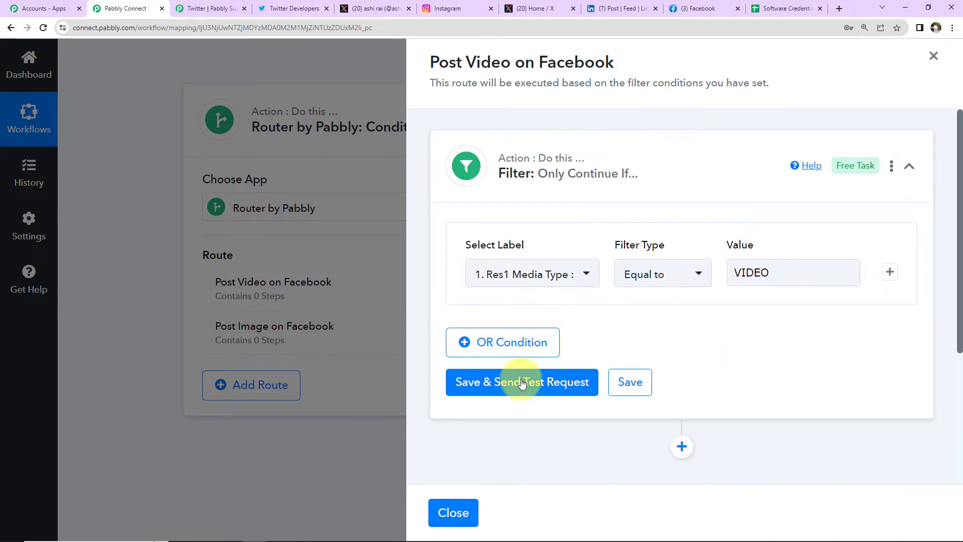
left_click(480, 391)
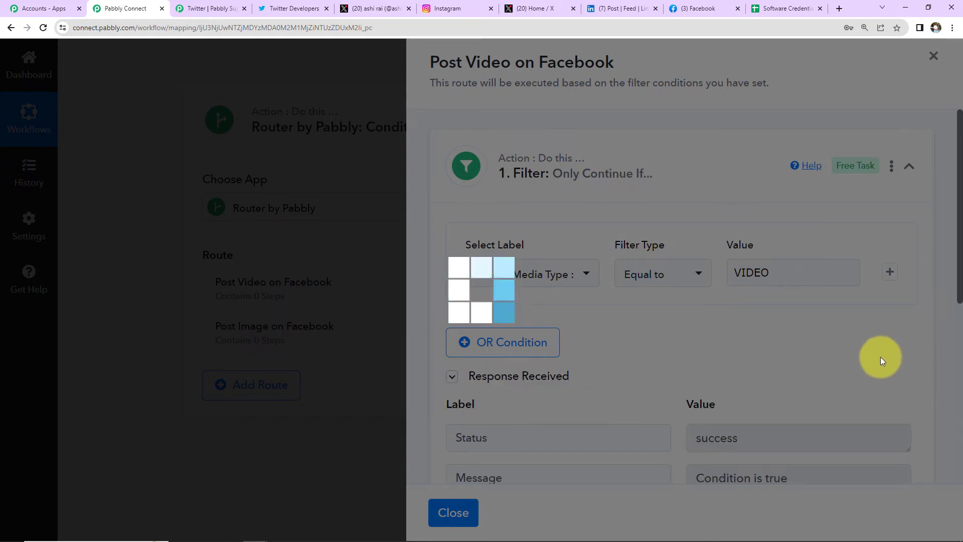
scroll(843, 350, "down", 2)
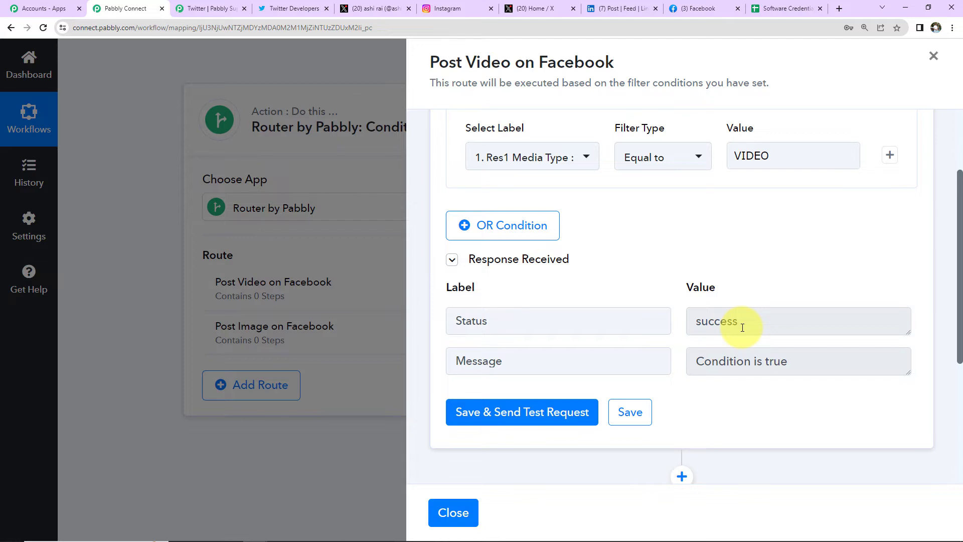
- Add a Facebook Groups action with the Post Video event below the route's filter
scroll(812, 275, "down", 4)
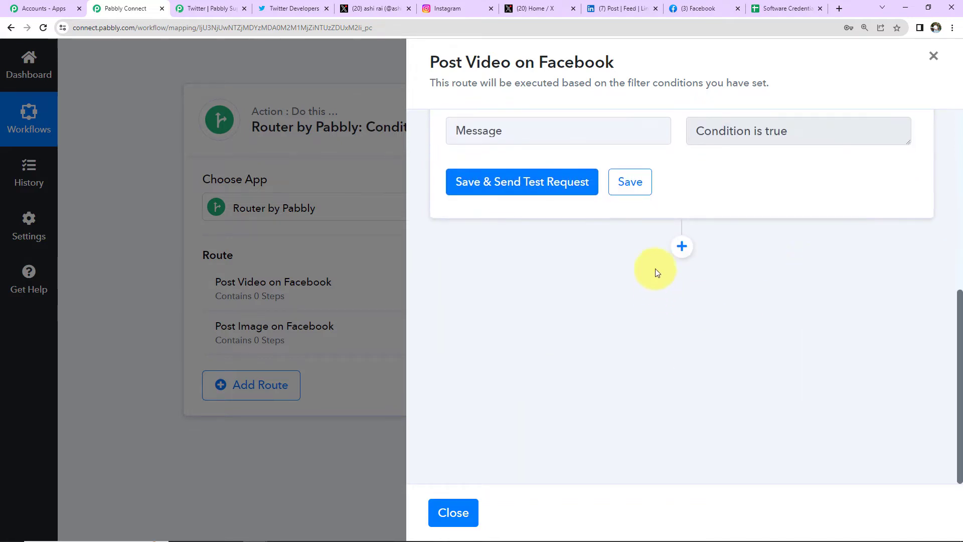
left_click(682, 246)
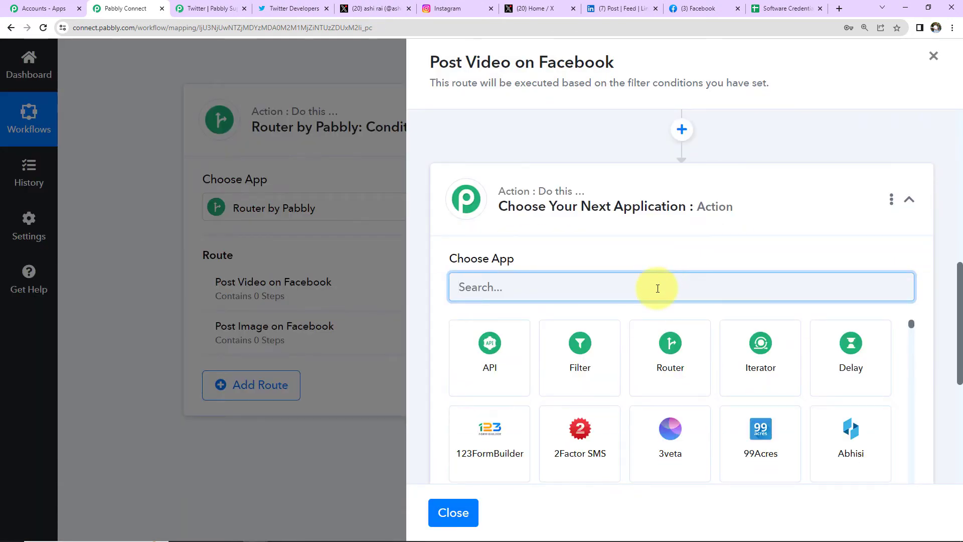
type("facebook")
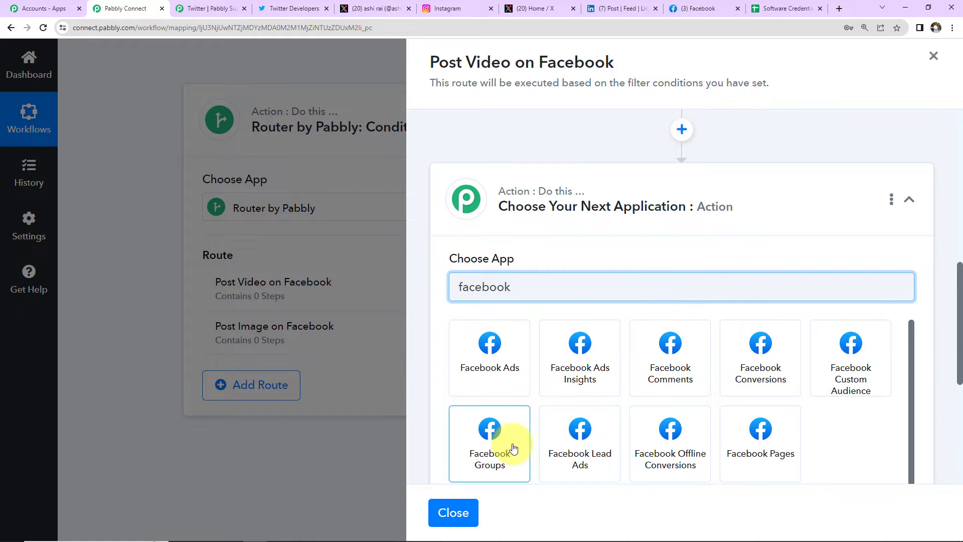
left_click(508, 446)
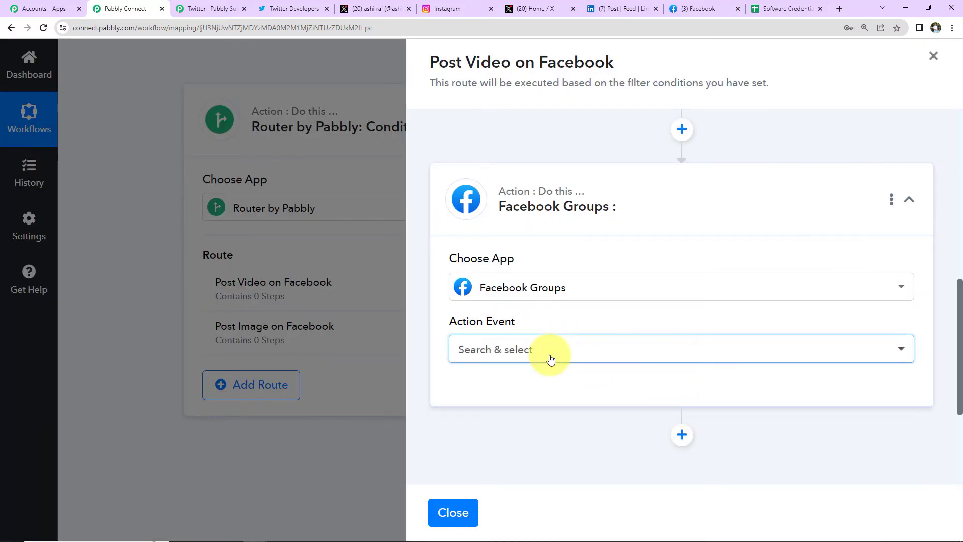
left_click(551, 359)
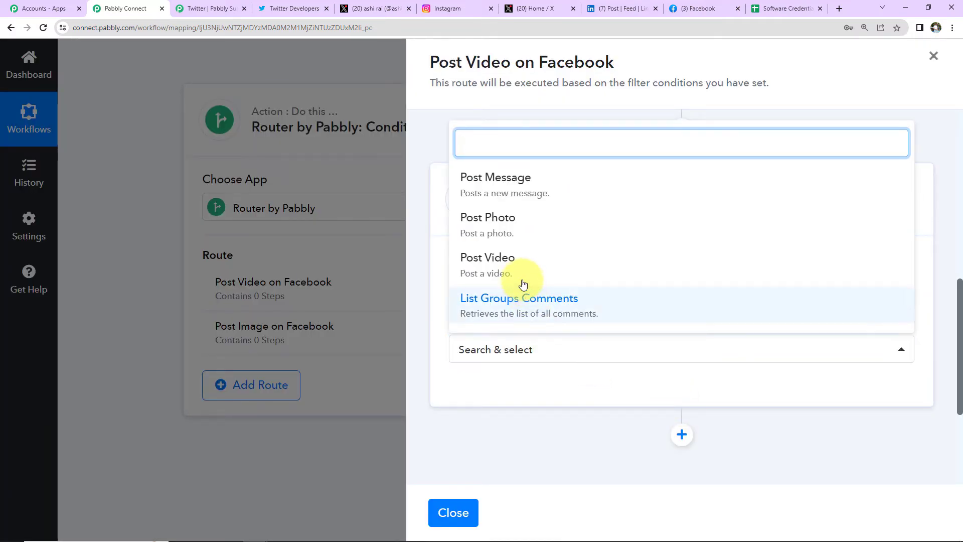
left_click(521, 259)
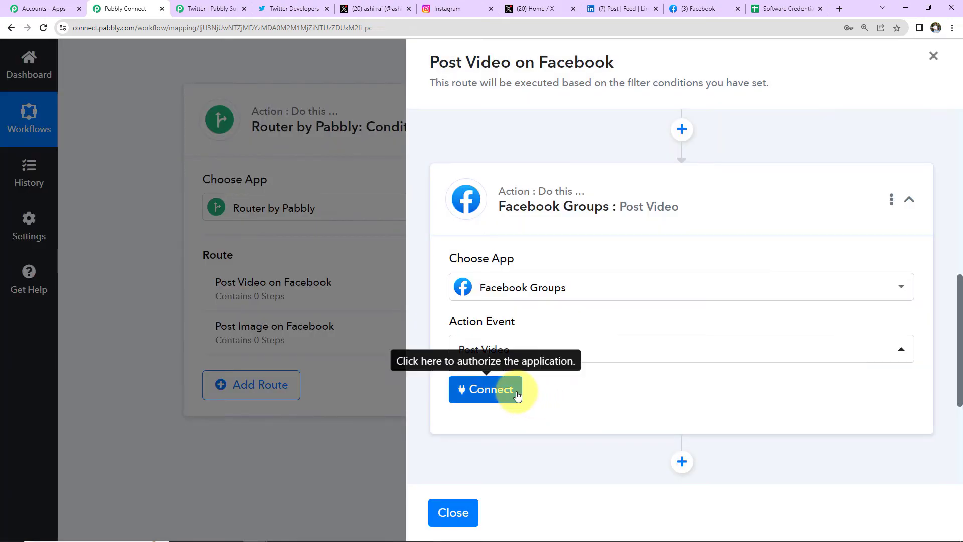
- Create a new Facebook Groups connection for the Post Video action and authorize it with the previously linked Facebook account
left_click(518, 390)
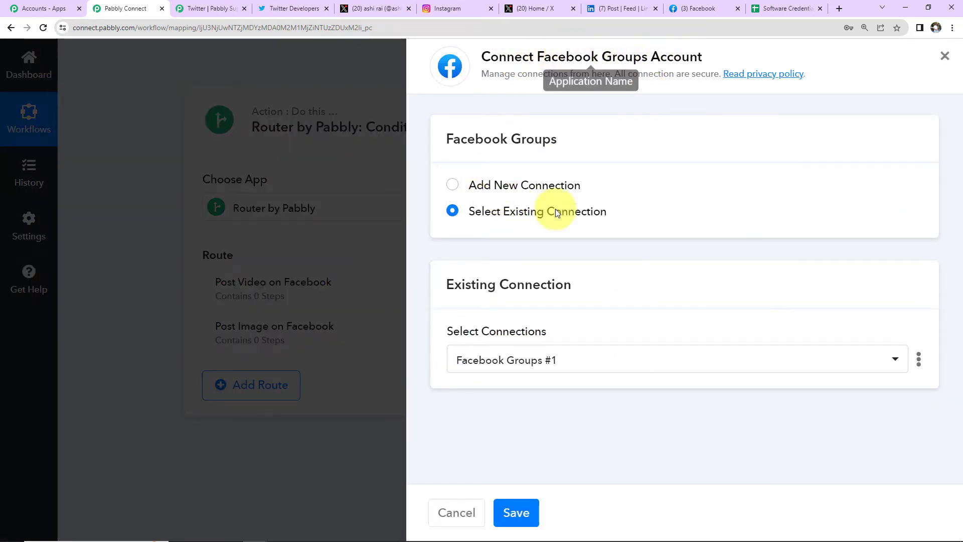
left_click(456, 190)
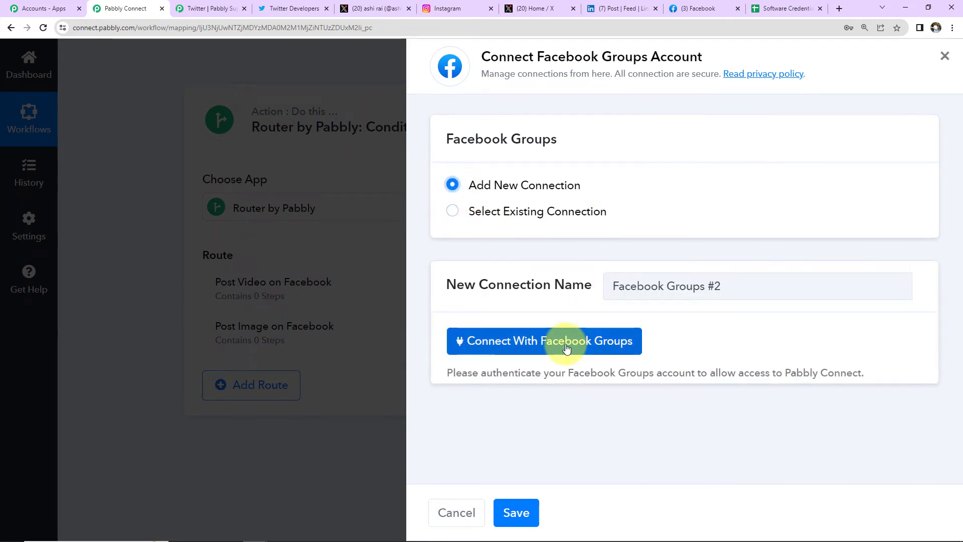
left_click(548, 340)
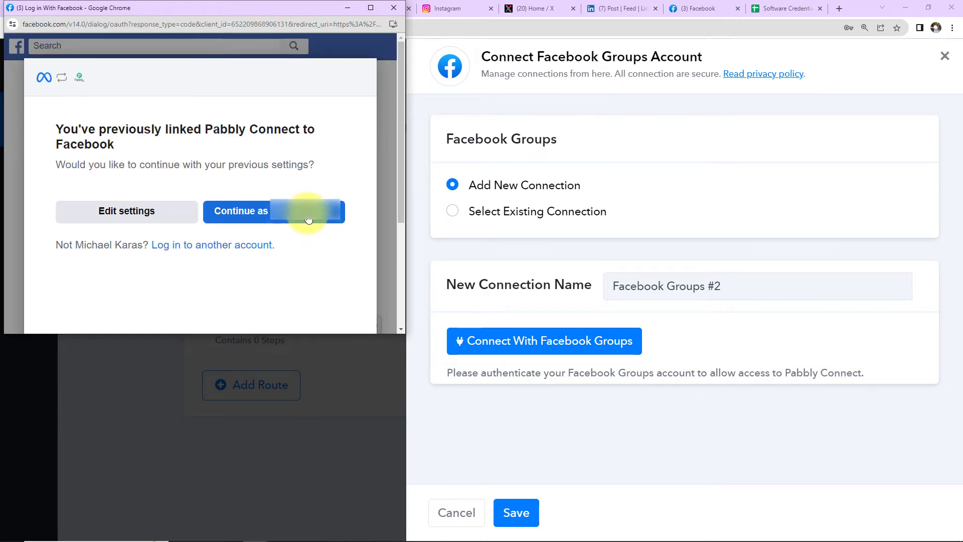
left_click(309, 220)
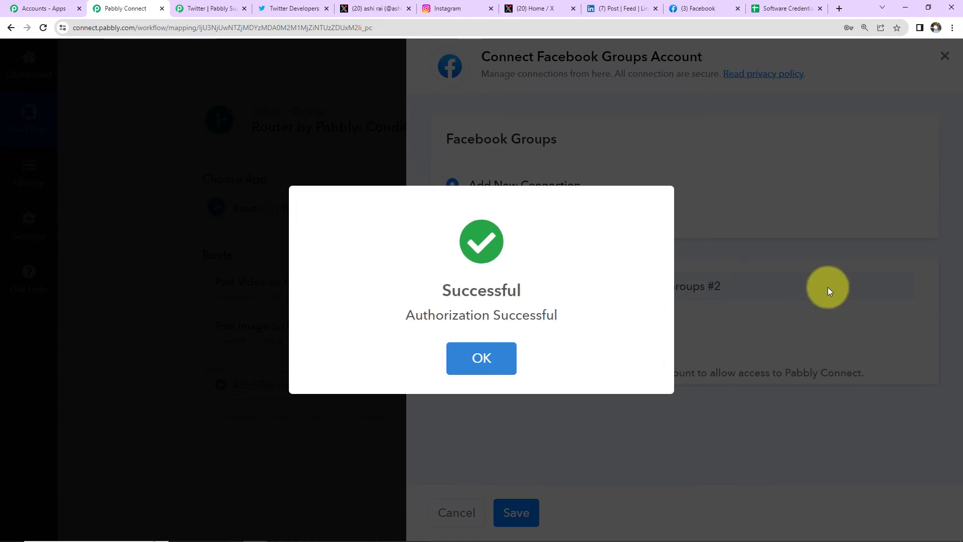
left_click(827, 287)
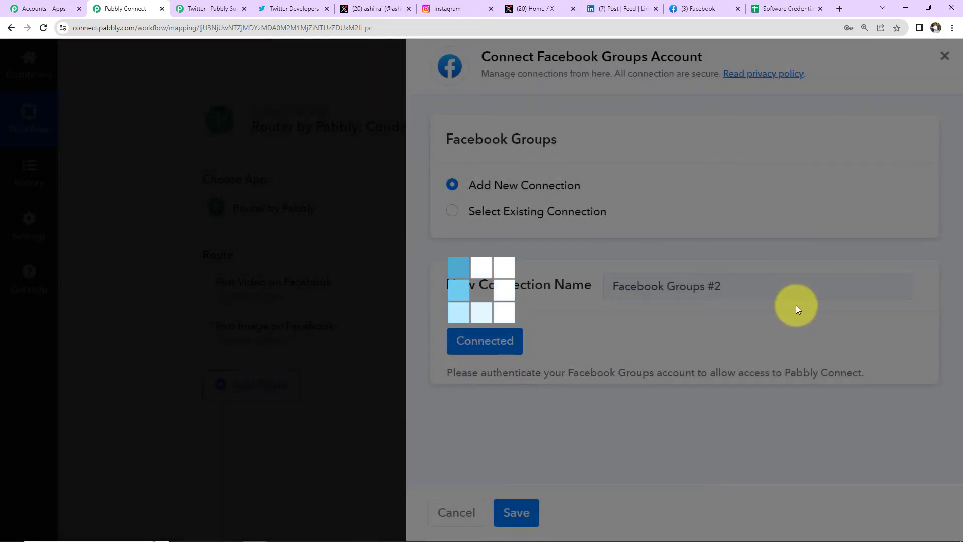
scroll(775, 272, "down", 7)
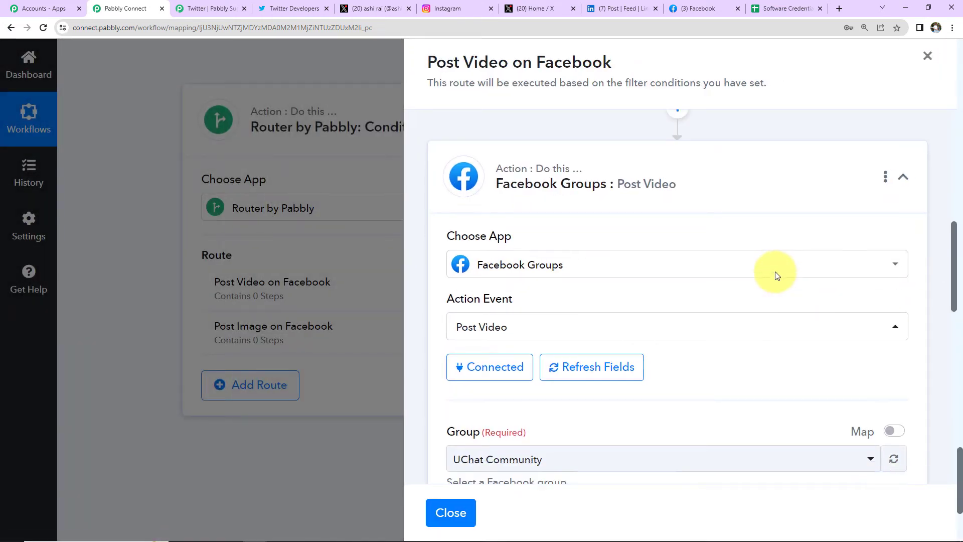
scroll(775, 270, "up", 2)
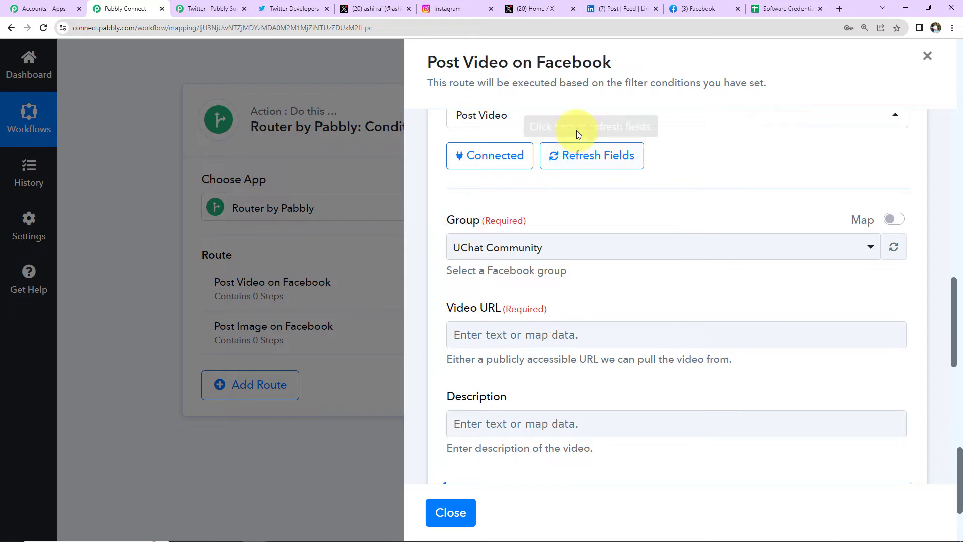
- Switch to Facebook and look through the account's managed and joined groups
left_click(687, 7)
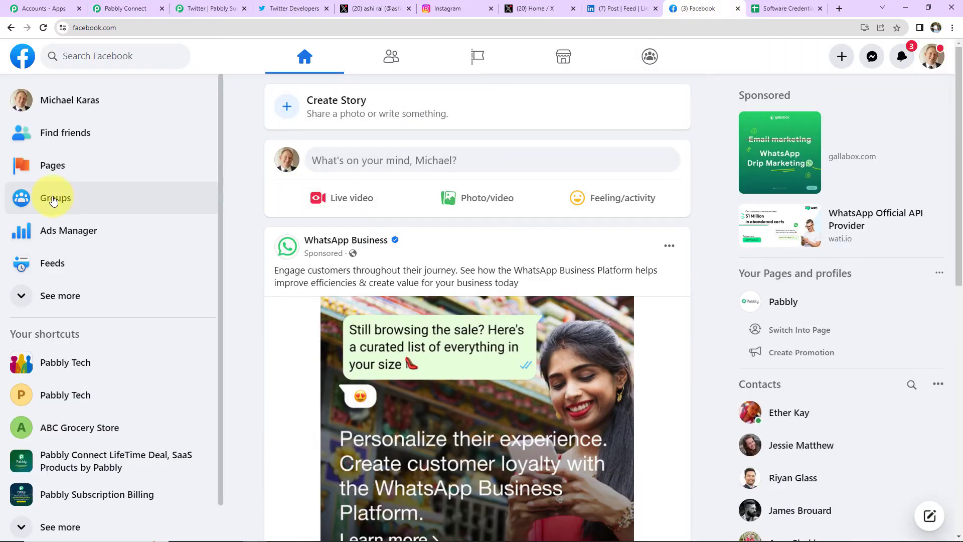
left_click(201, 200)
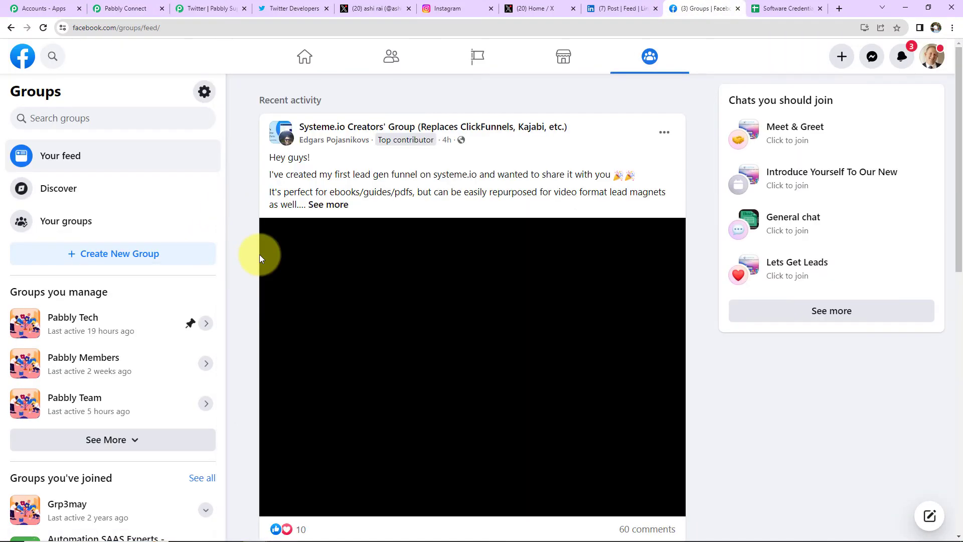
scroll(161, 296, "down", 2)
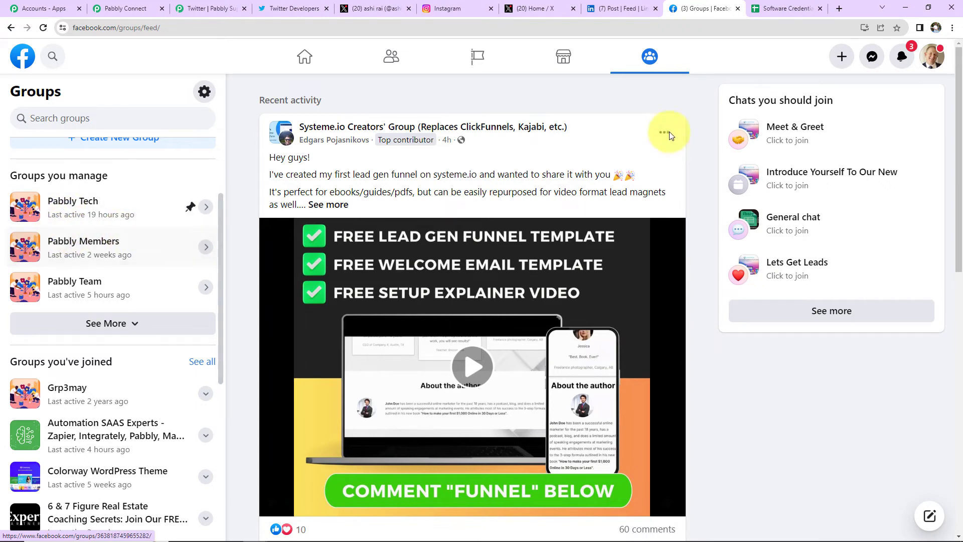
- Return to Pabbly Connect and select Pabbly Members as the Facebook group for the video post
left_click(132, 12)
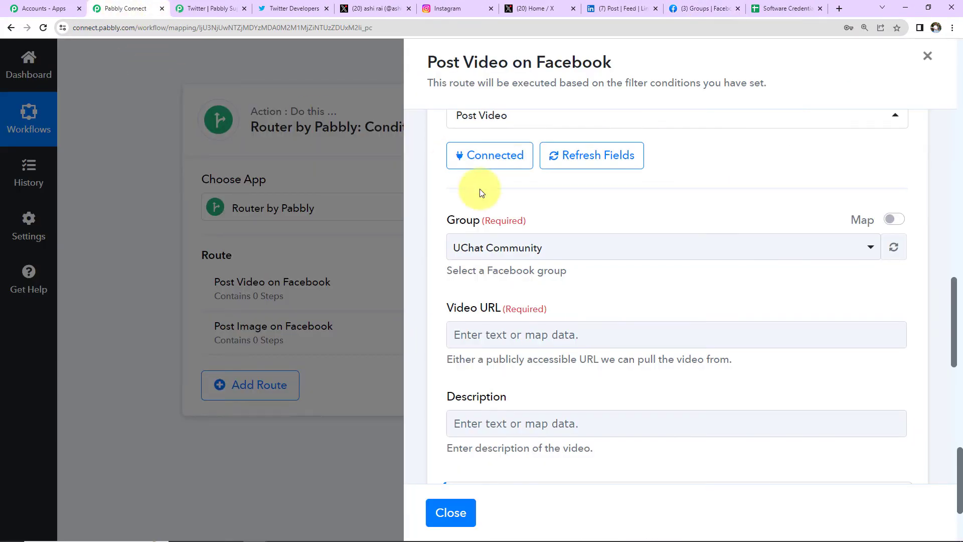
left_click(526, 251)
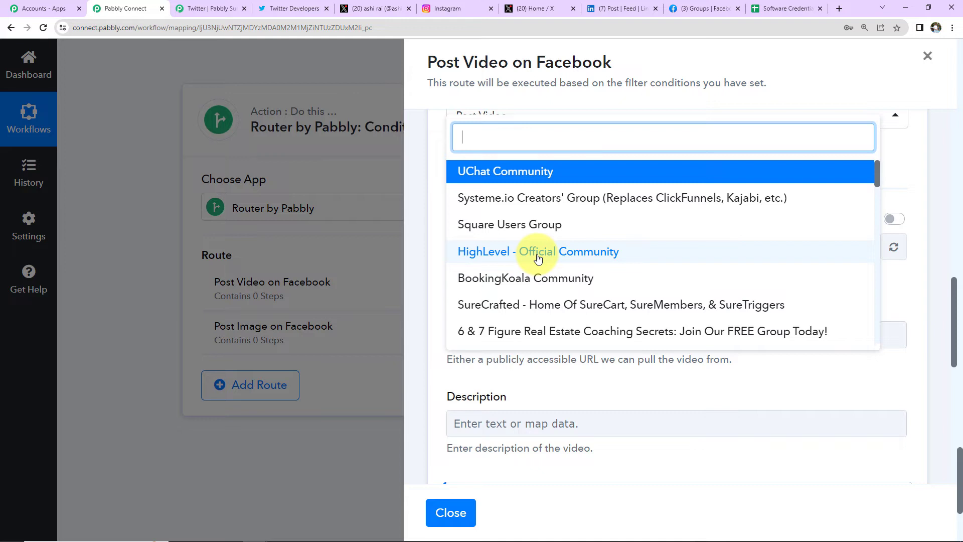
type("pa")
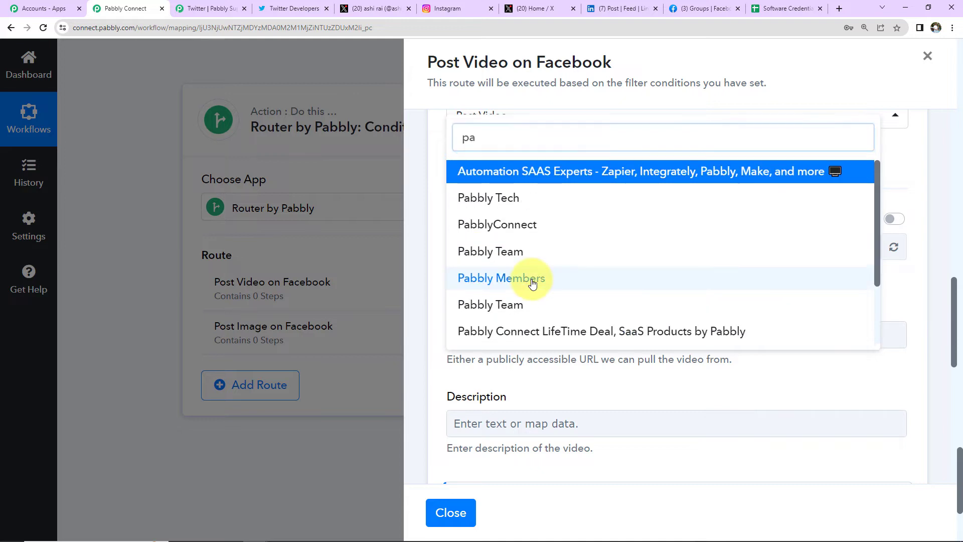
left_click(532, 280)
- Map the Instagram trigger's Res1 Media Url into the Video URL of the Facebook Groups action
scroll(613, 305, "down", 2)
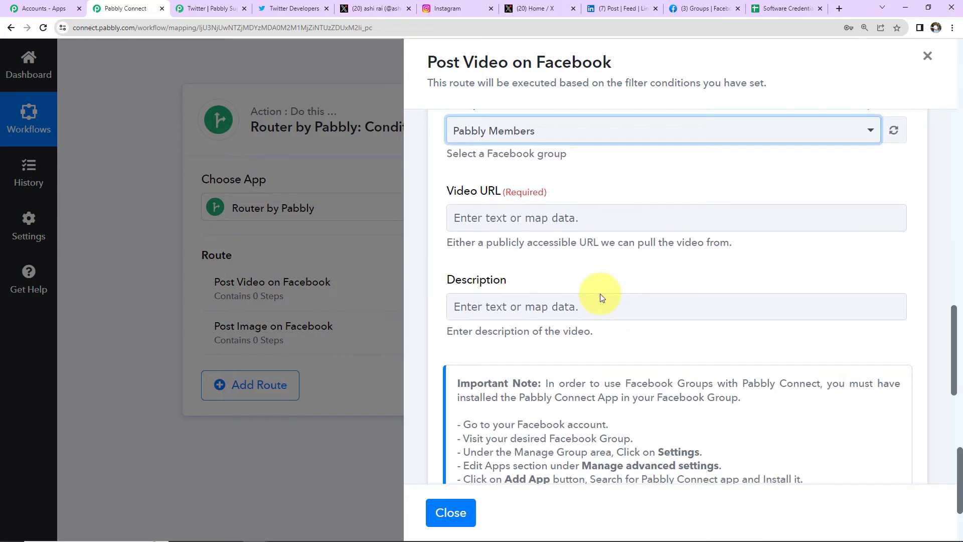
left_click(502, 218)
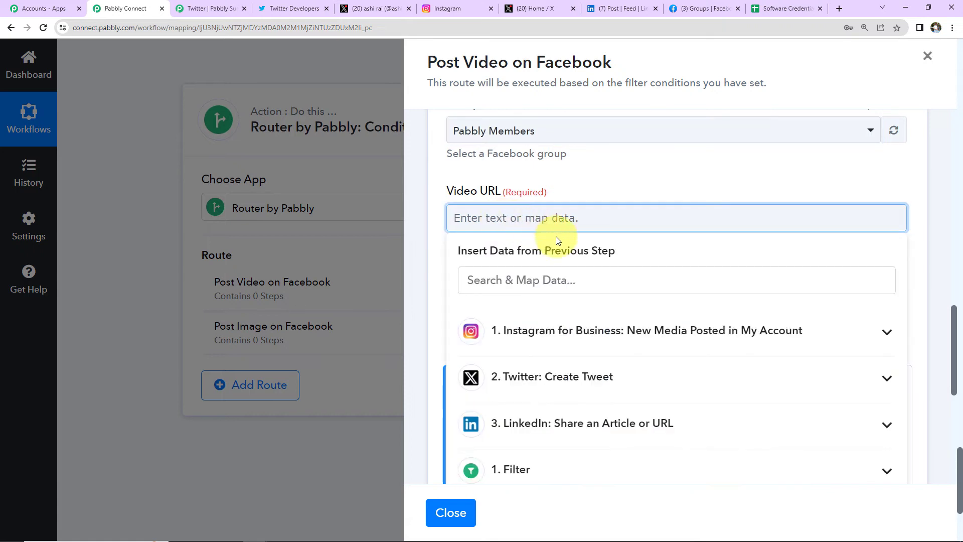
left_click(521, 334)
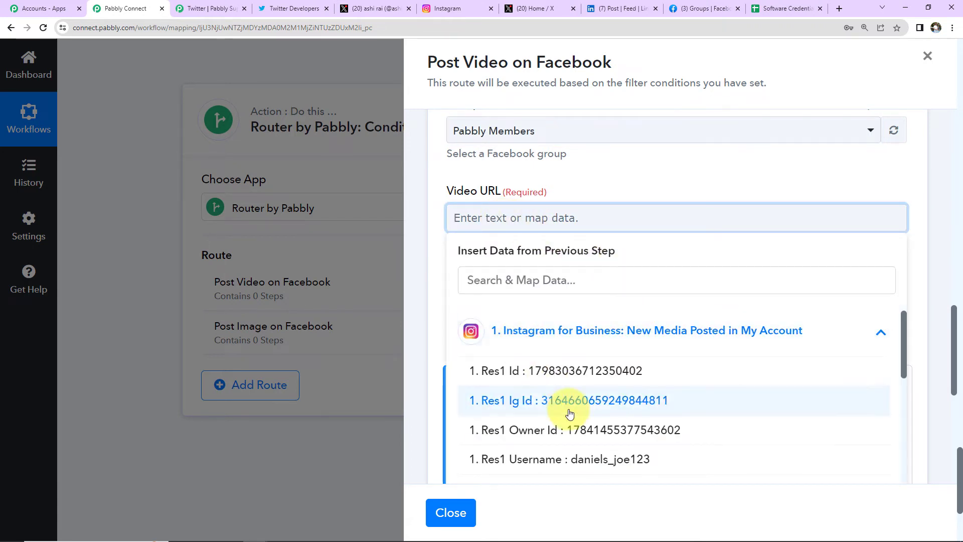
scroll(627, 412, "down", 3)
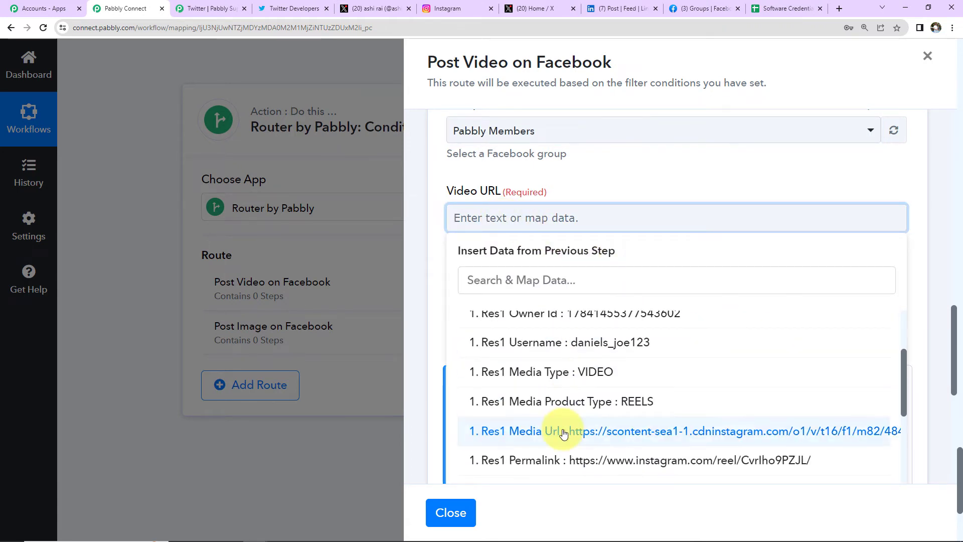
left_click(564, 433)
left_click(606, 157)
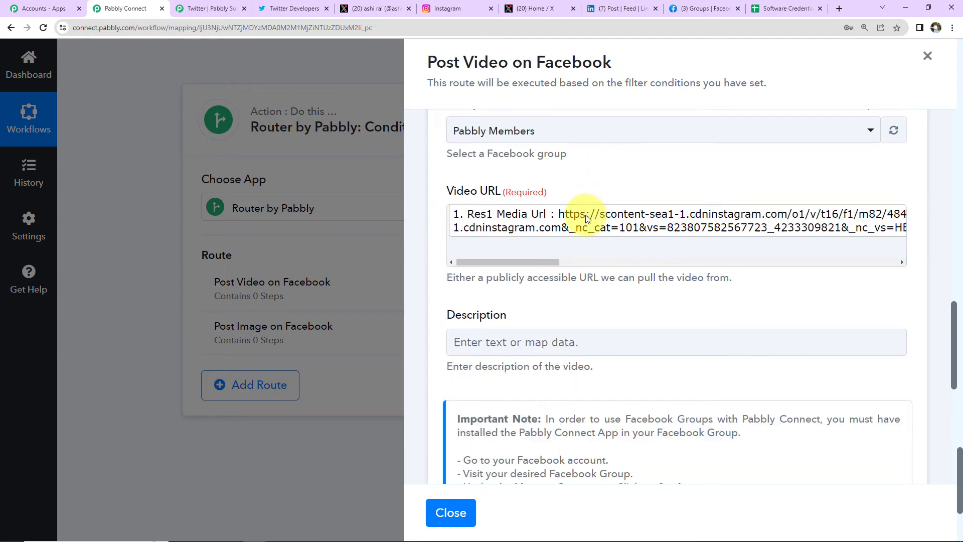
- Map the Instagram trigger's Res1 Caption into the Description of the Facebook Groups Post Video action
left_click(511, 341)
scroll(582, 261, "down", 2)
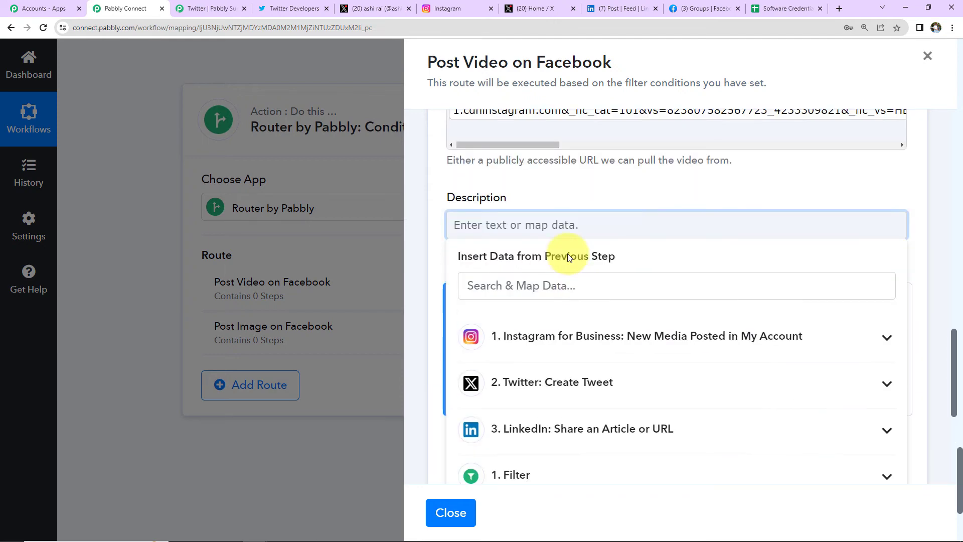
left_click(518, 346)
scroll(562, 402, "down", 3)
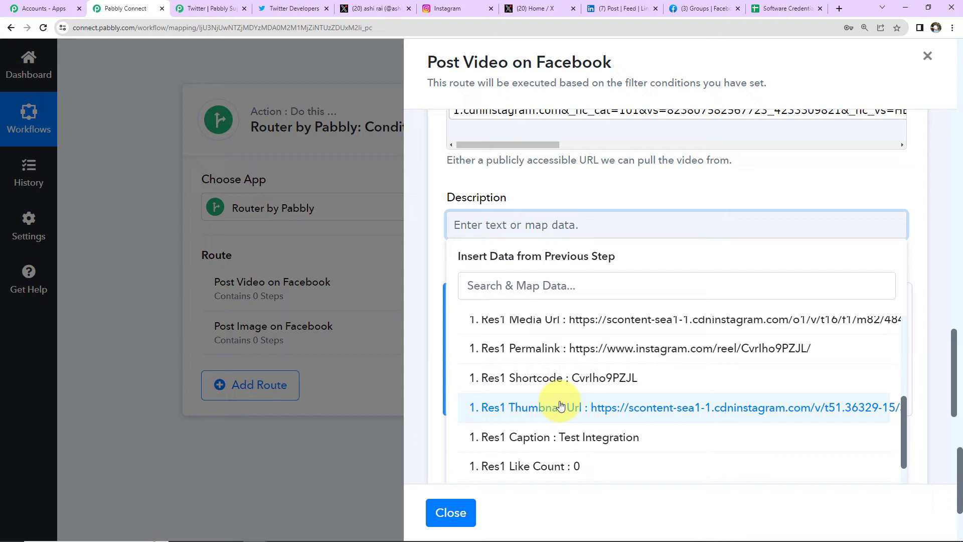
left_click(526, 436)
left_click(634, 188)
- Save the Post Video action, send its test request and review the response received
scroll(555, 344, "down", 2)
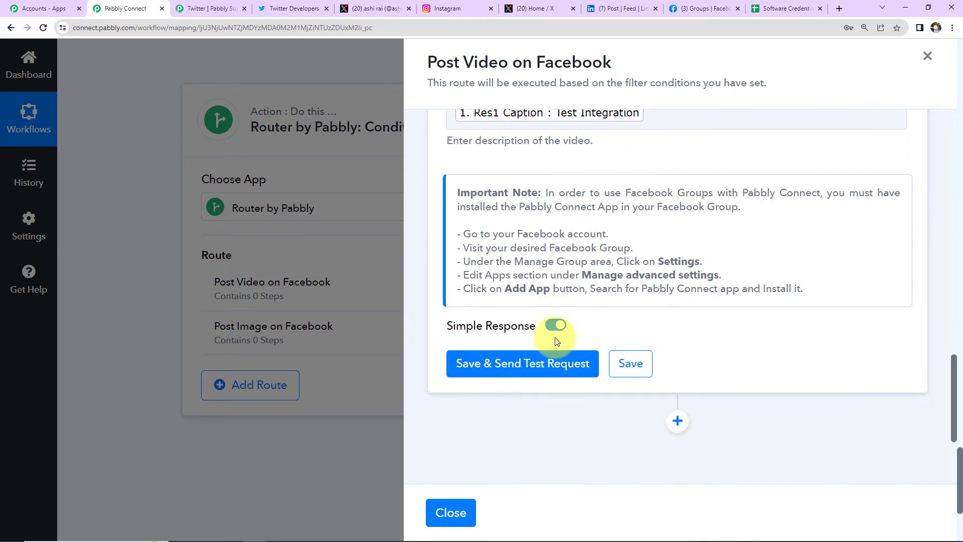
left_click(514, 374)
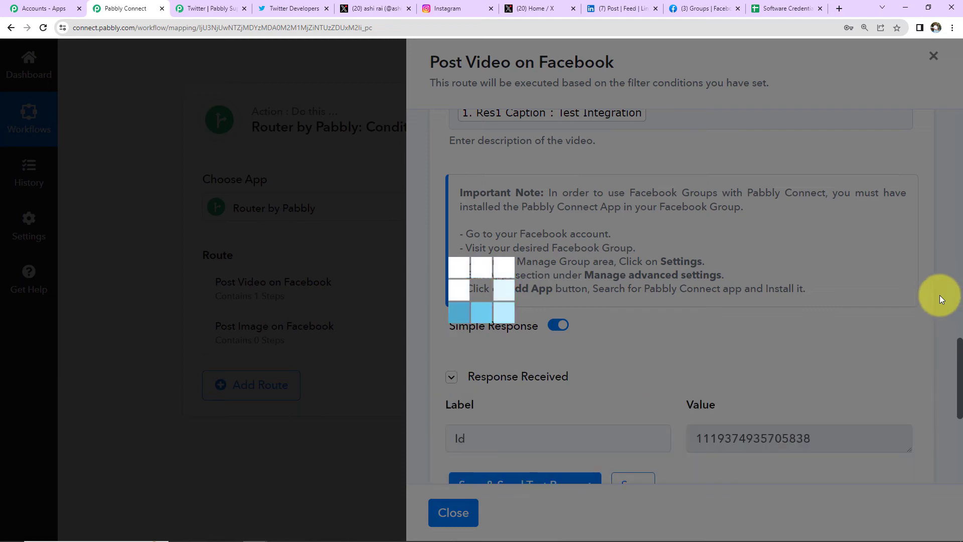
scroll(924, 302, "down", 3)
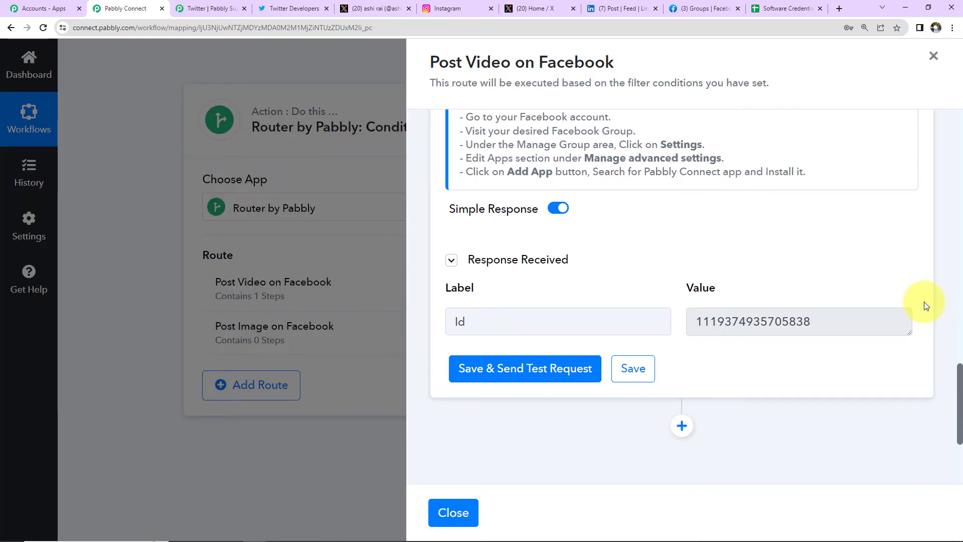
- Switch to Facebook, open the Pabbly Members group and check its feed for the posted video
left_click(684, 4)
left_click(95, 242)
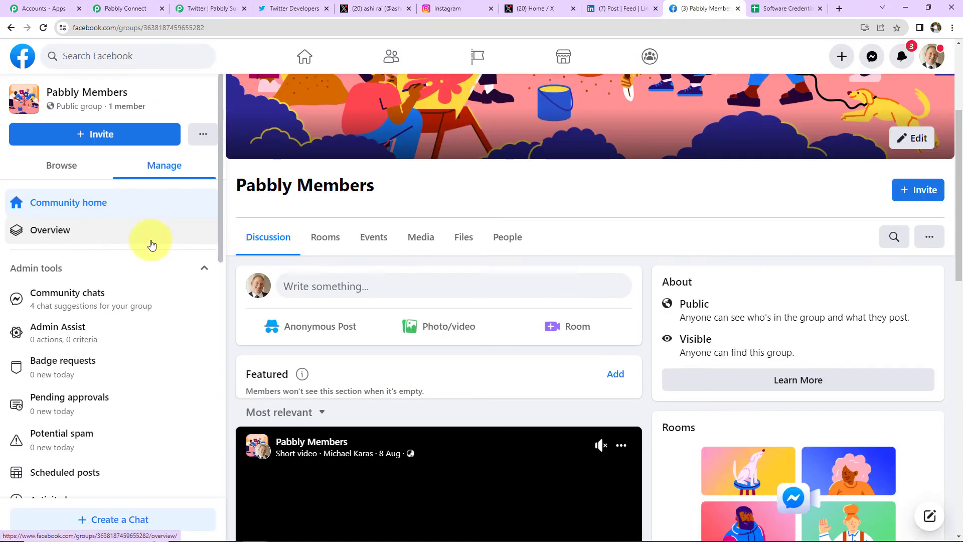
scroll(445, 243, "down", 5)
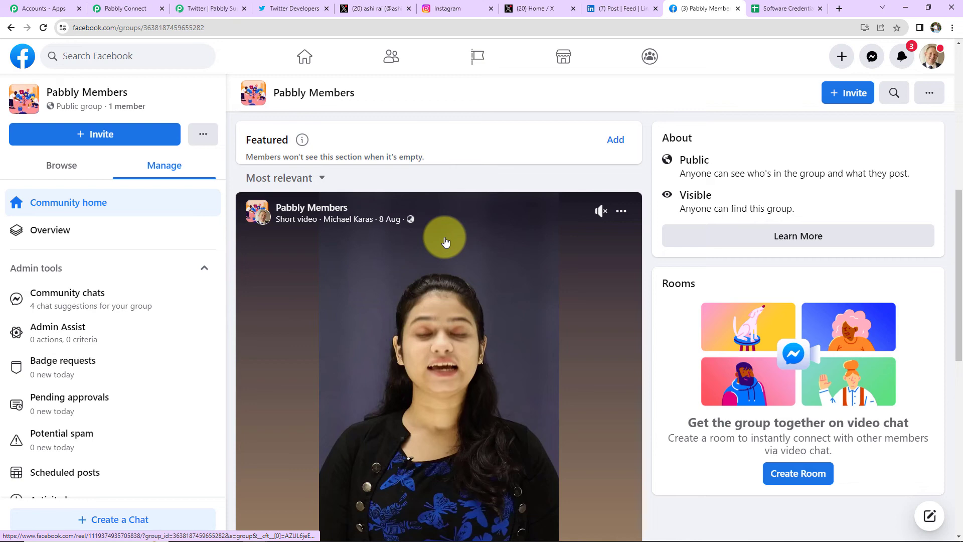
scroll(445, 242, "up", 5)
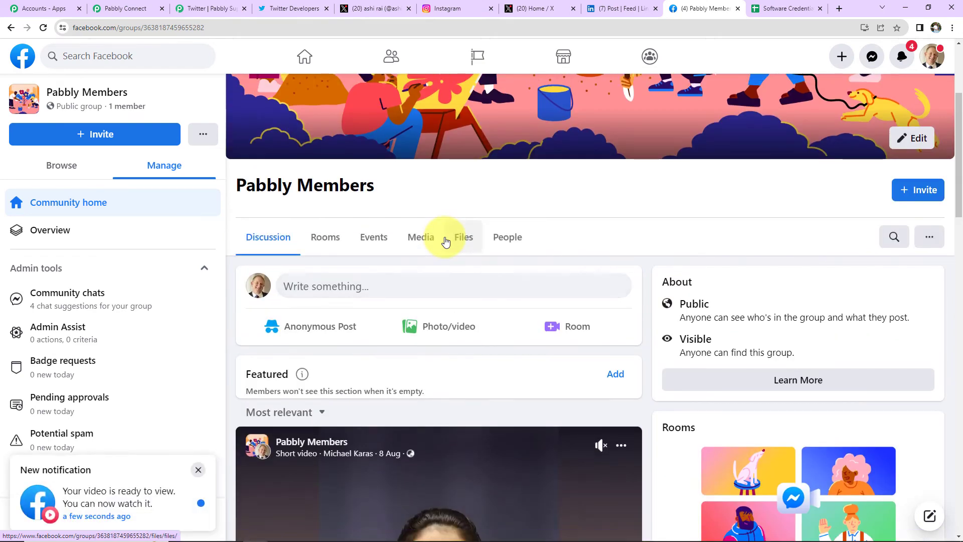
- Return to Pabbly Connect, close the video route and open the filter and action steps of the Post Image on Facebook route
left_click(131, 7)
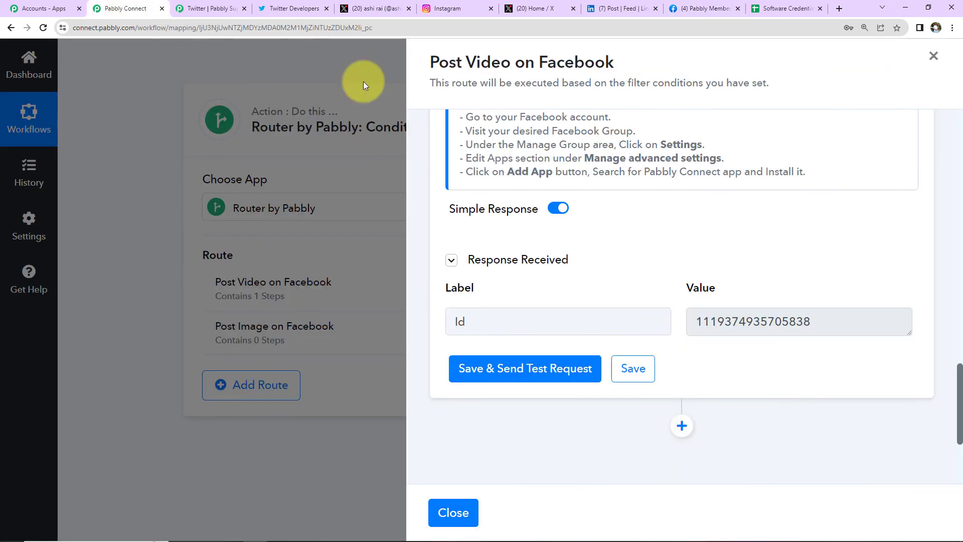
left_click(456, 512)
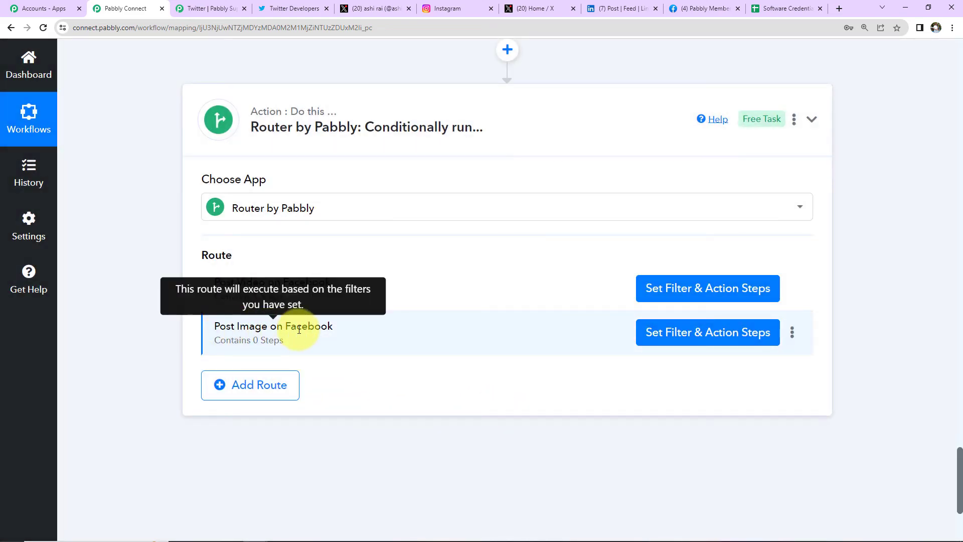
left_click(667, 333)
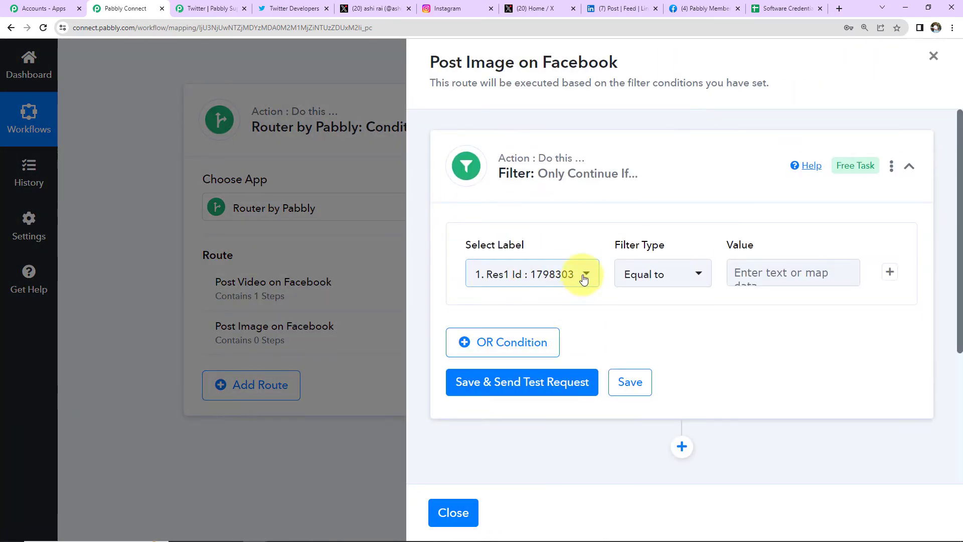
- Set the image route's filter to Res1 Media Type Equal to IMAGE, then save it and send a test request
left_click(584, 279)
left_click(544, 353)
scroll(581, 430, "down", 2)
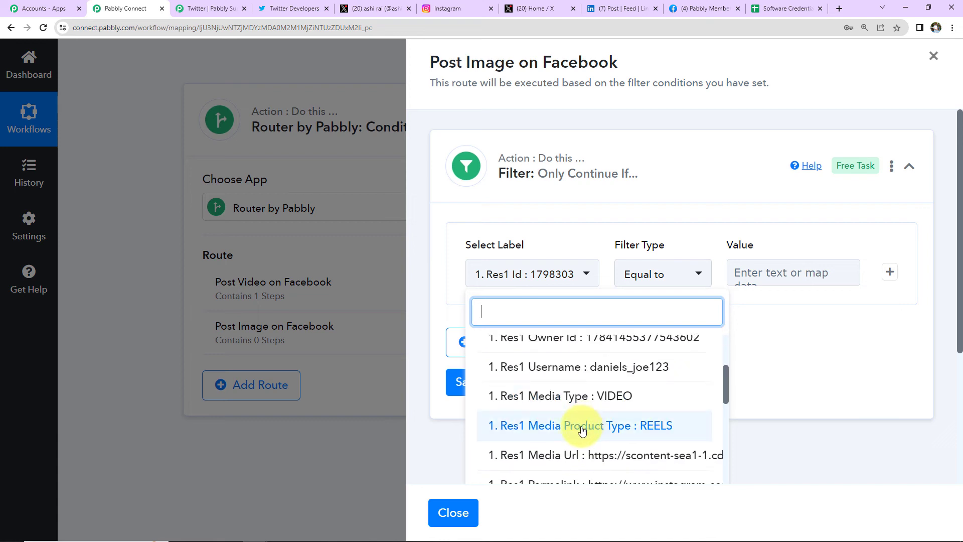
left_click(549, 396)
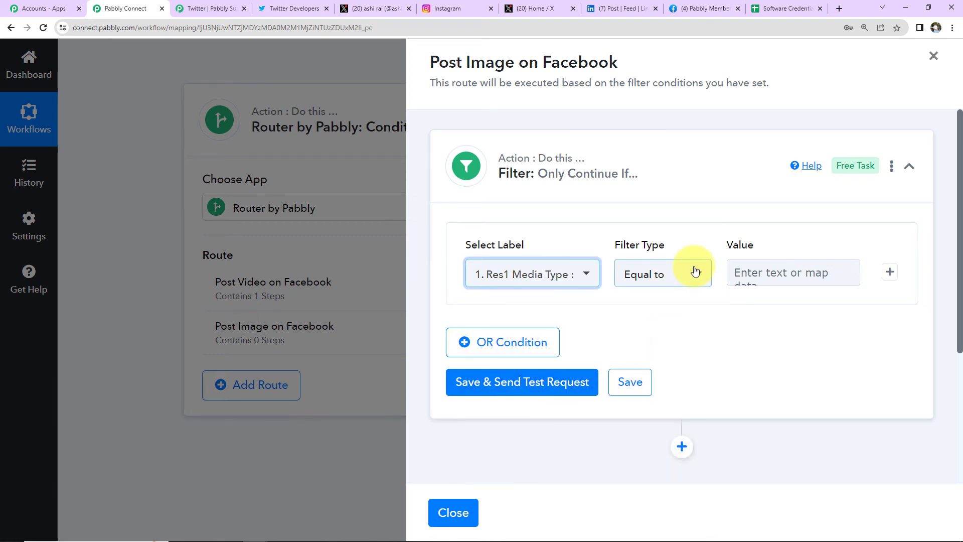
left_click(744, 271)
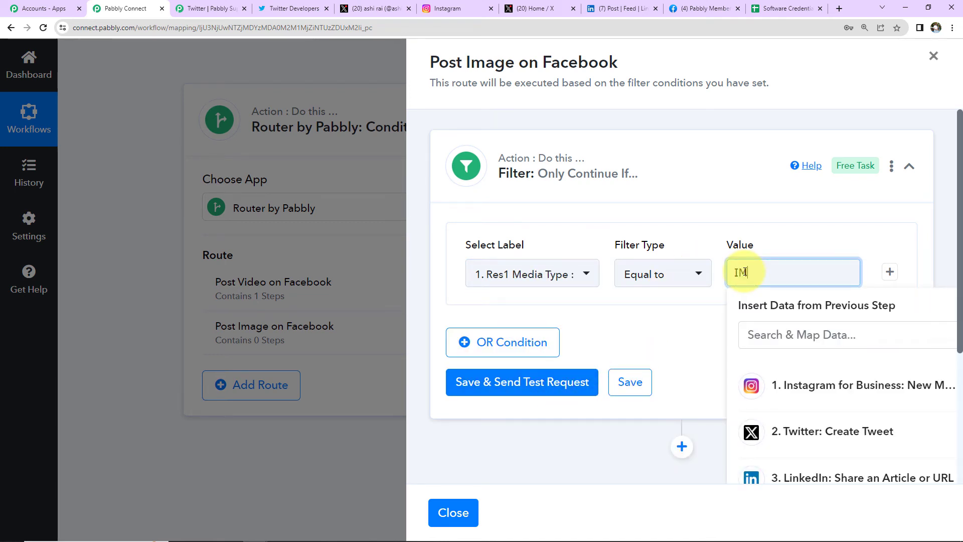
left_click(489, 386)
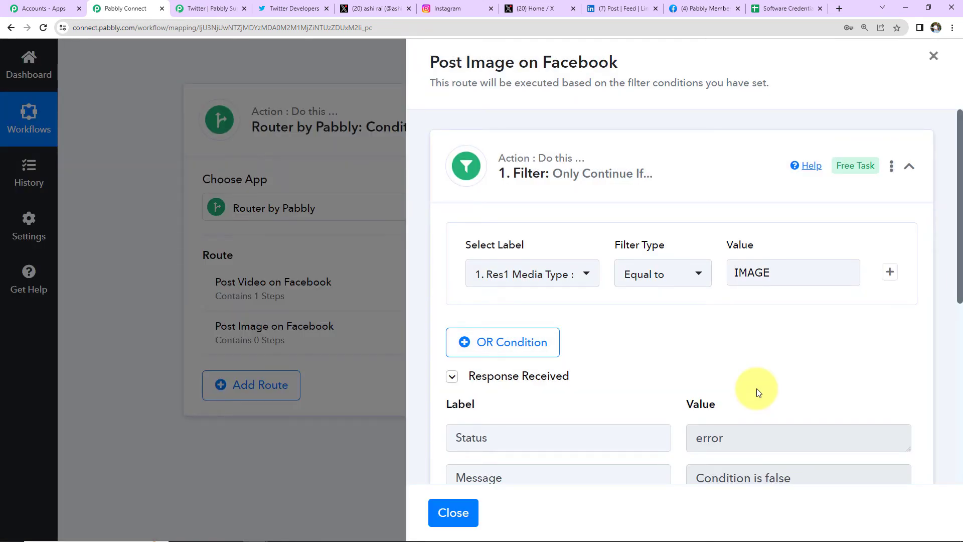
- Add a Facebook Groups action with the Post Photo event below the image route's filter
scroll(756, 388, "down", 5)
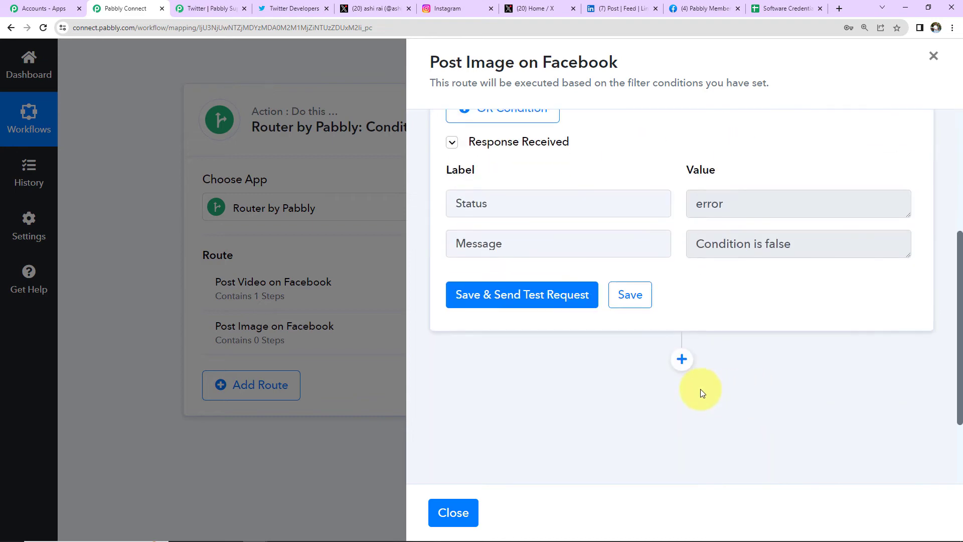
left_click(681, 359)
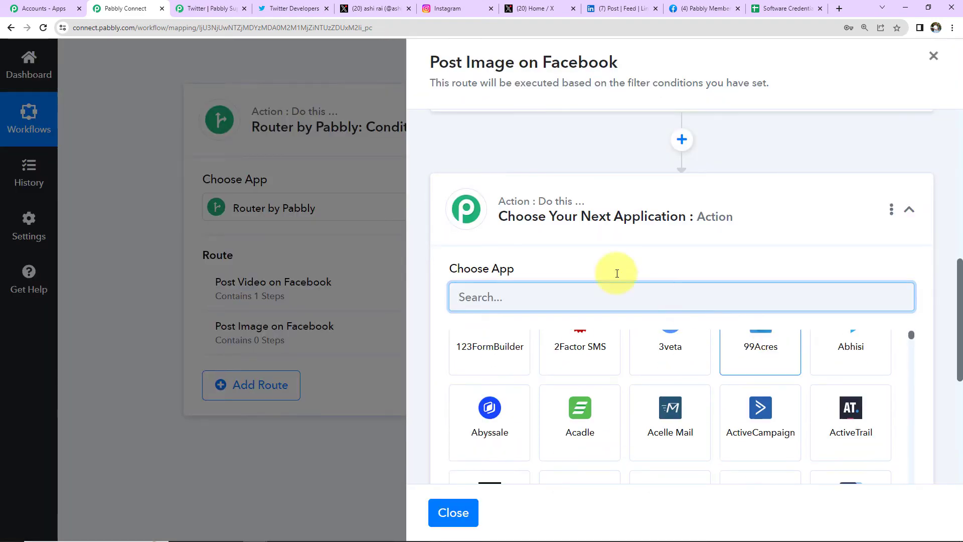
type("facebook")
left_click(520, 454)
left_click(535, 351)
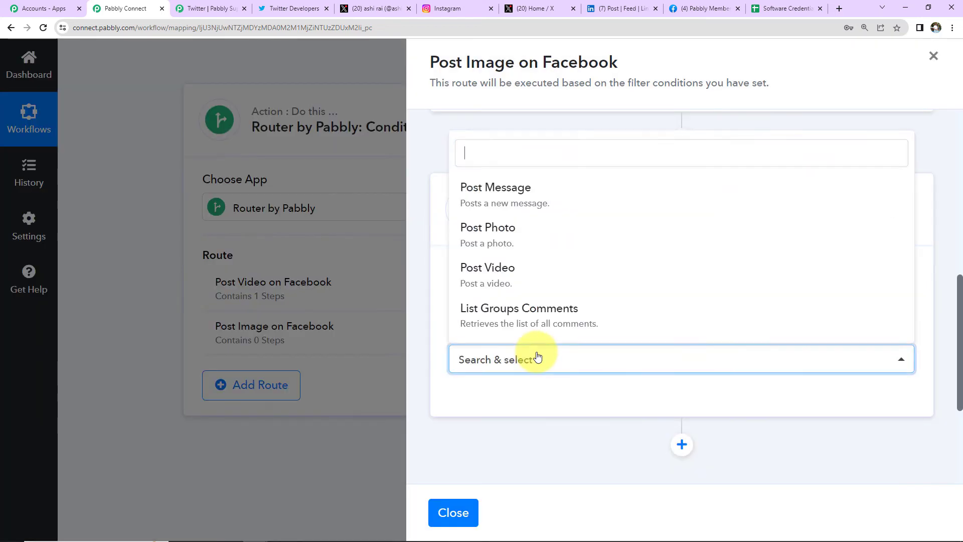
left_click(498, 242)
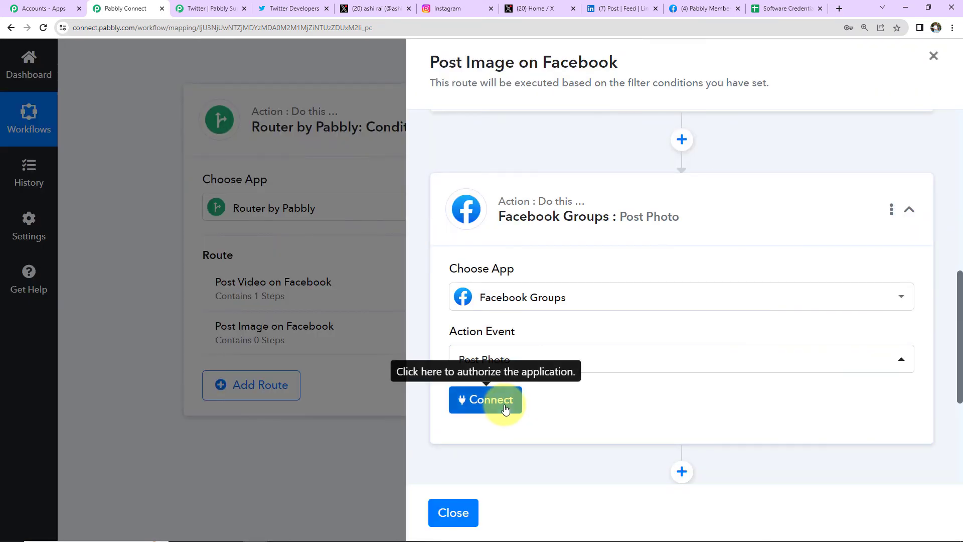
- Connect the Post Photo action through the existing Facebook Groups #2 connection and select Pabbly Members as the group
left_click(506, 409)
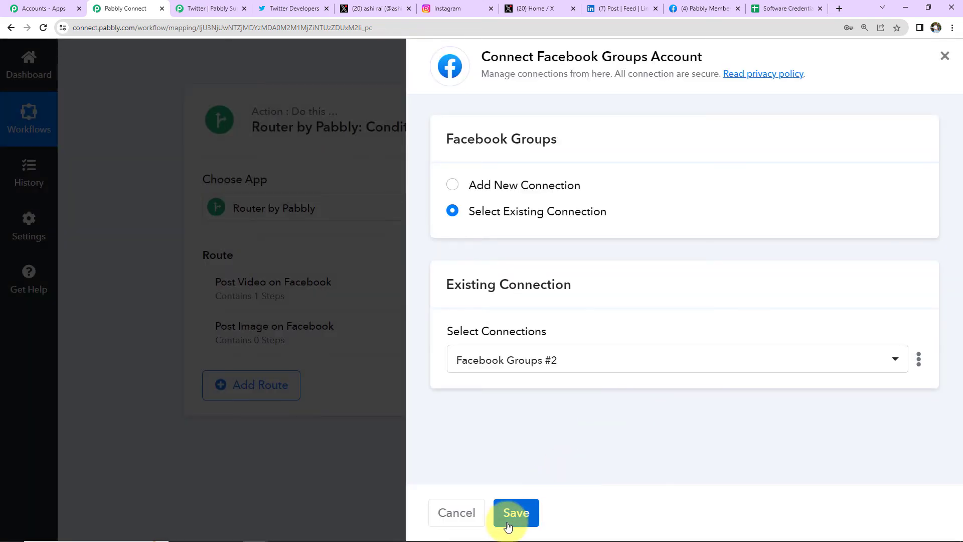
left_click(514, 513)
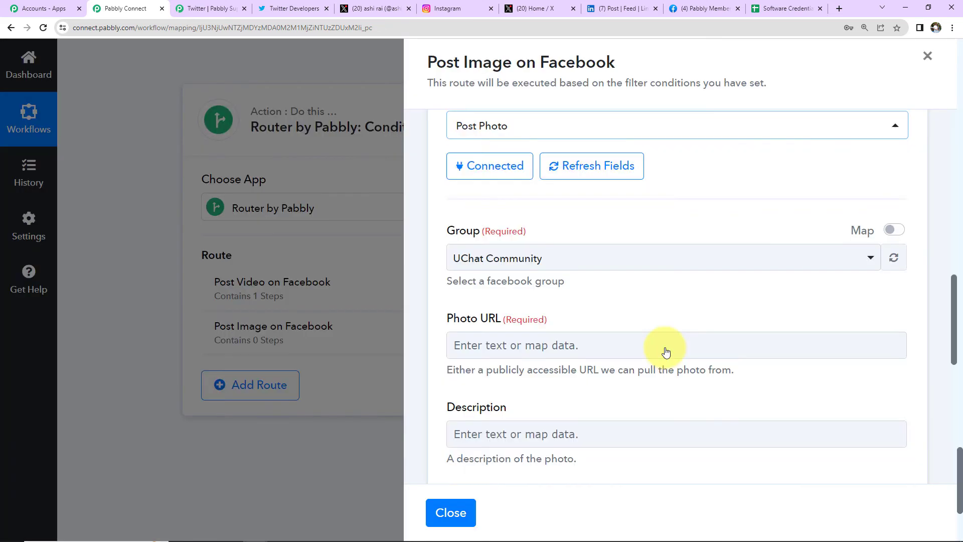
scroll(666, 352, "down", 3)
left_click(554, 144)
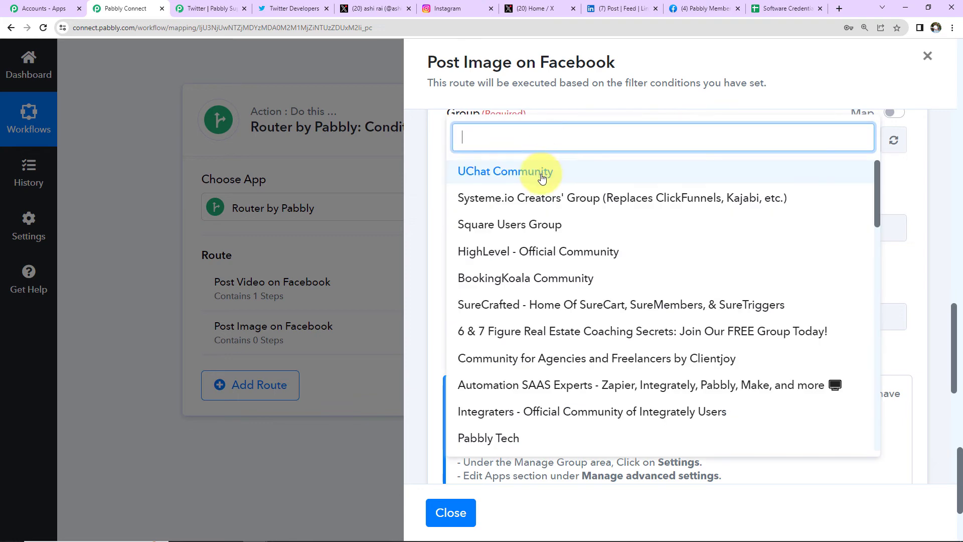
type("pabbly")
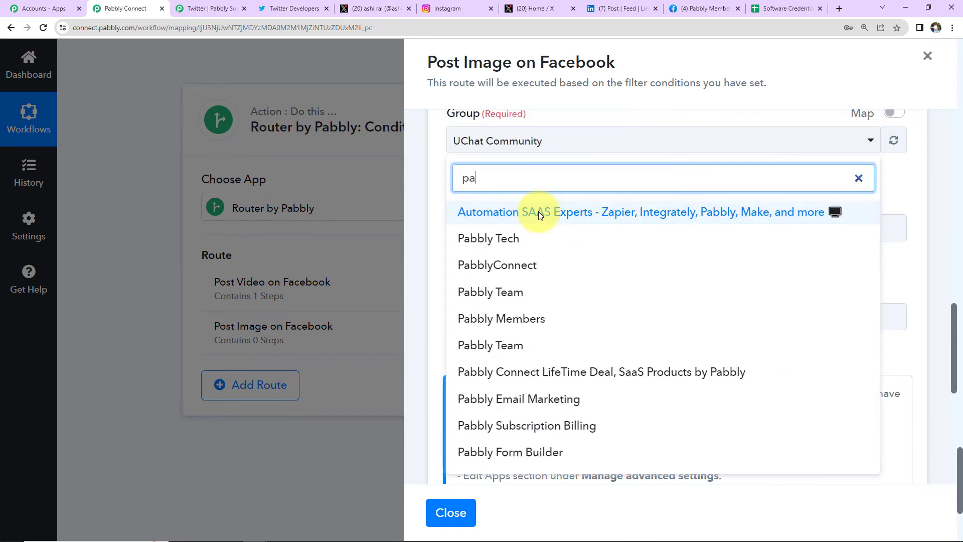
left_click(519, 319)
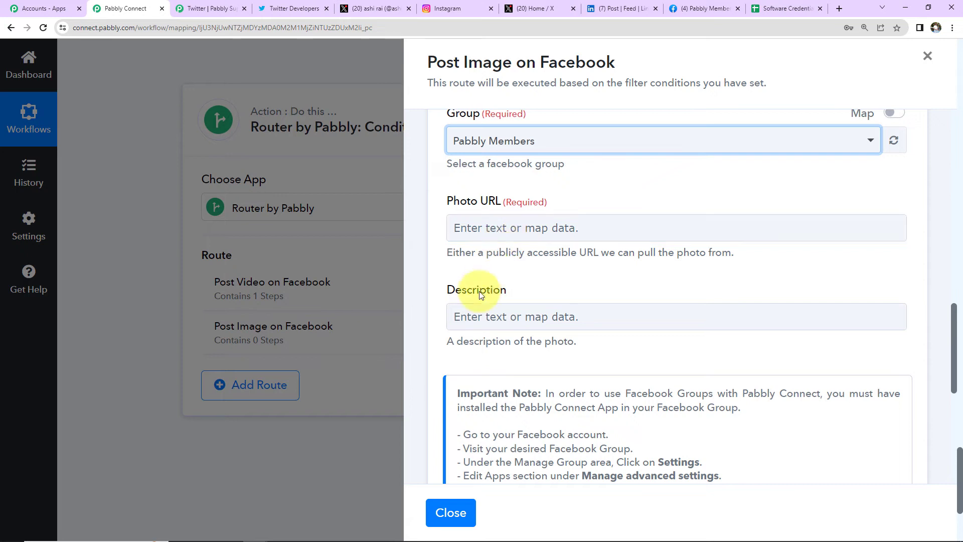
- Map the Instagram trigger's Res1 Media Url into the Photo URL of the Post Photo action
left_click(490, 234)
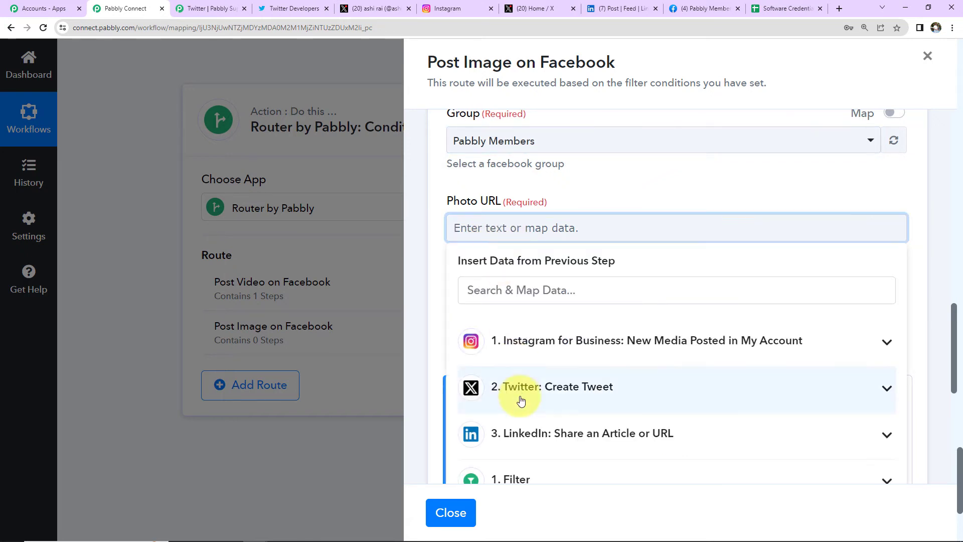
left_click(526, 358)
scroll(521, 377, "down", 3)
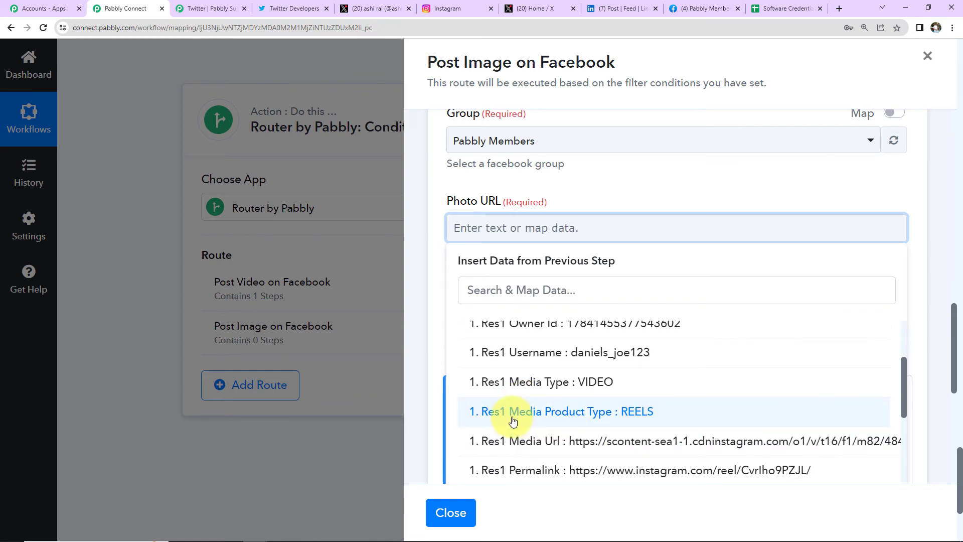
left_click(499, 439)
left_click(624, 201)
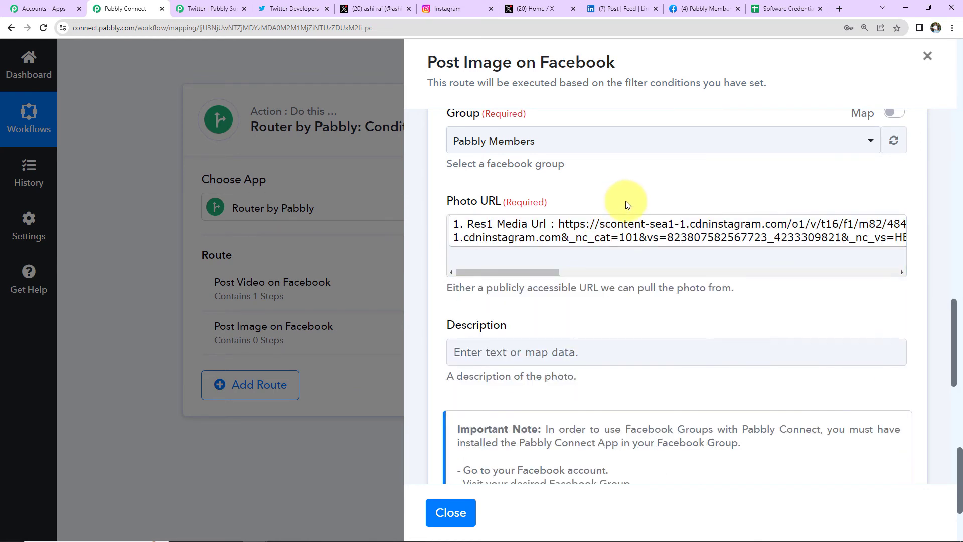
- Map the Instagram trigger's Res1 Caption into the photo's Description and save the Post Photo action without testing it
scroll(597, 316, "down", 2)
left_click(563, 240)
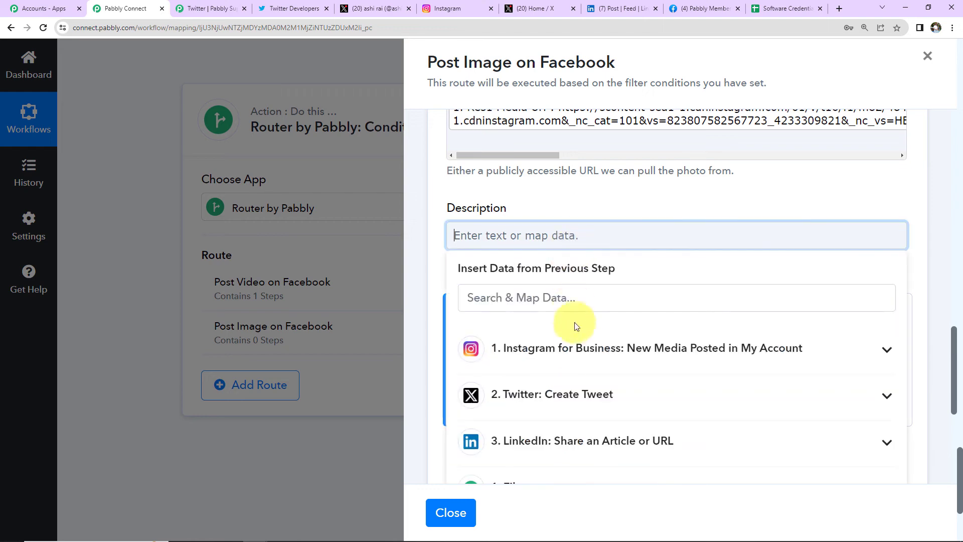
left_click(576, 348)
scroll(552, 401, "down", 4)
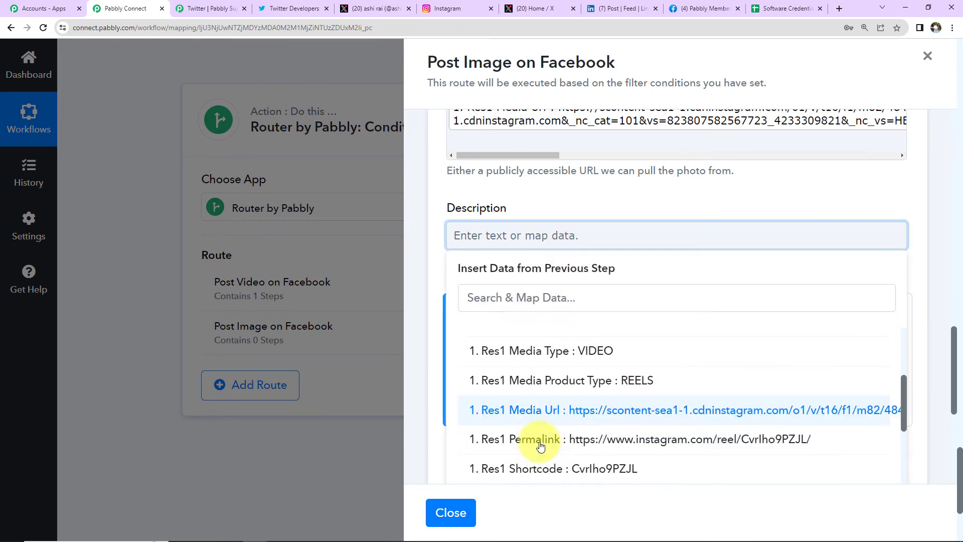
left_click(533, 453)
left_click(587, 190)
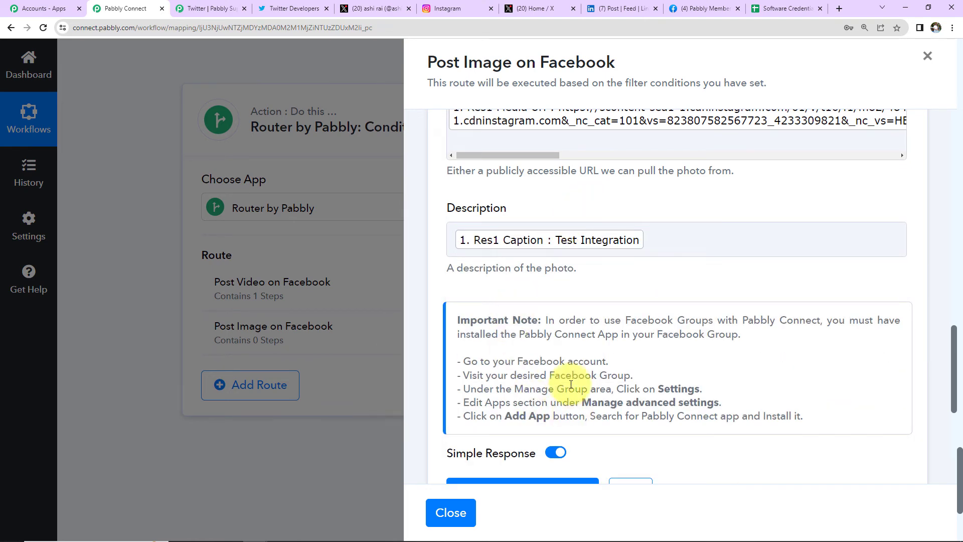
scroll(582, 381, "down", 2)
left_click(631, 374)
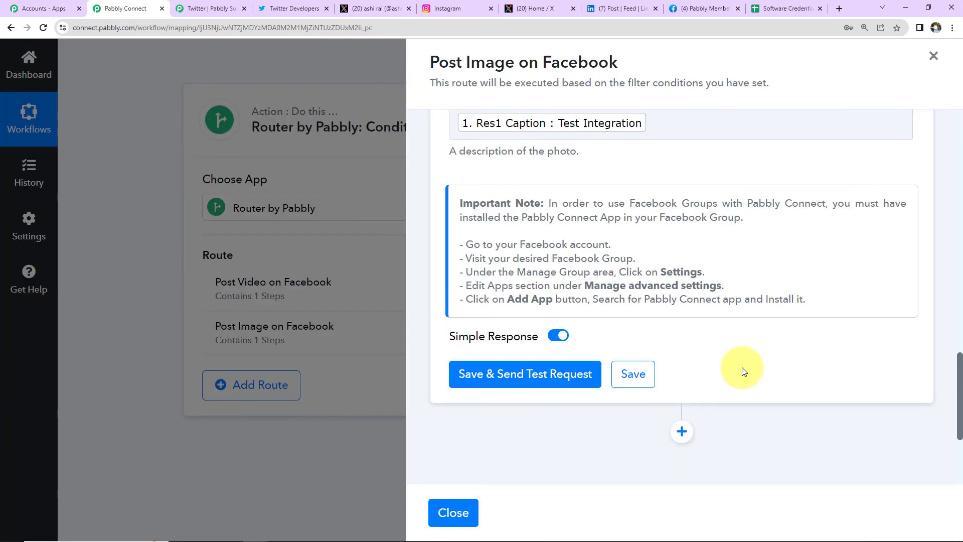
- Look through the action events available for Facebook Groups, then close the Post Image on Facebook route
scroll(604, 211, "up", 9)
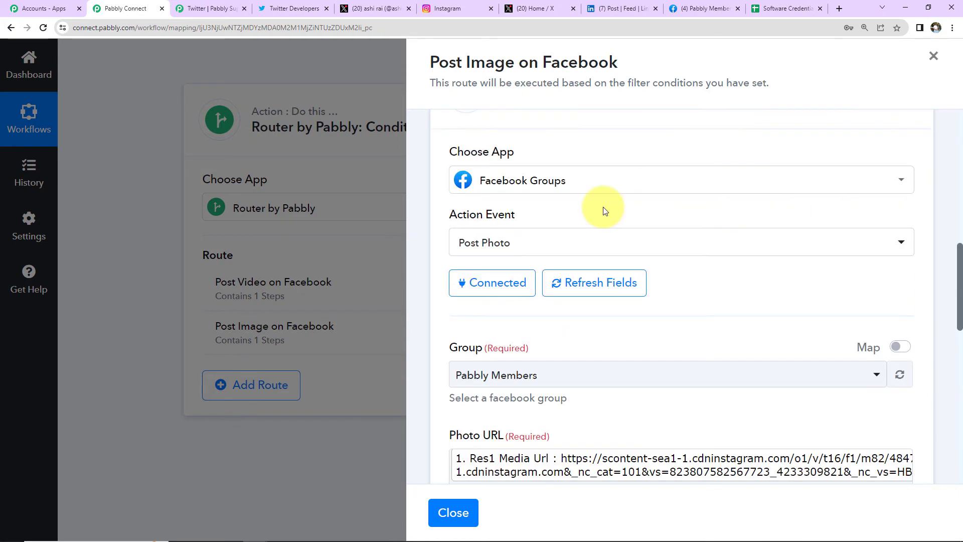
left_click(557, 246)
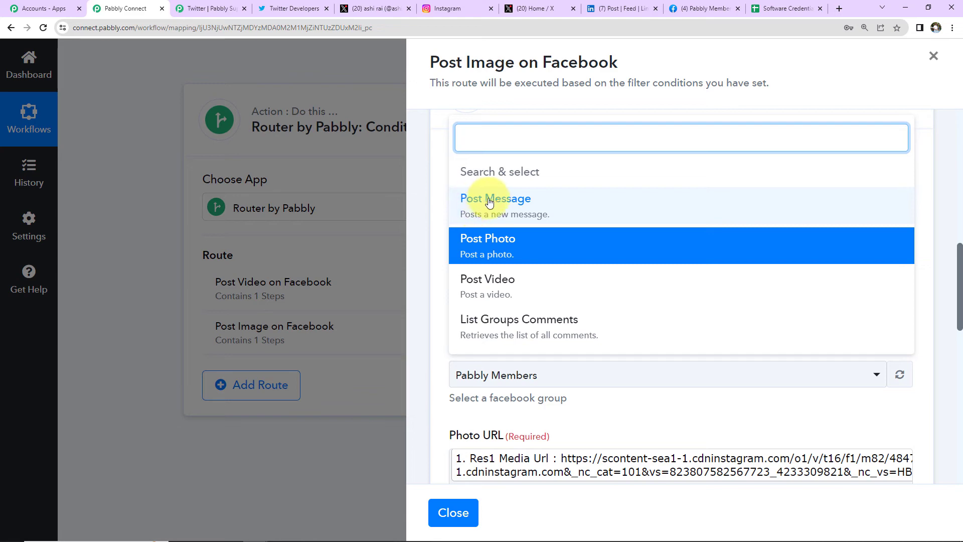
left_click(933, 56)
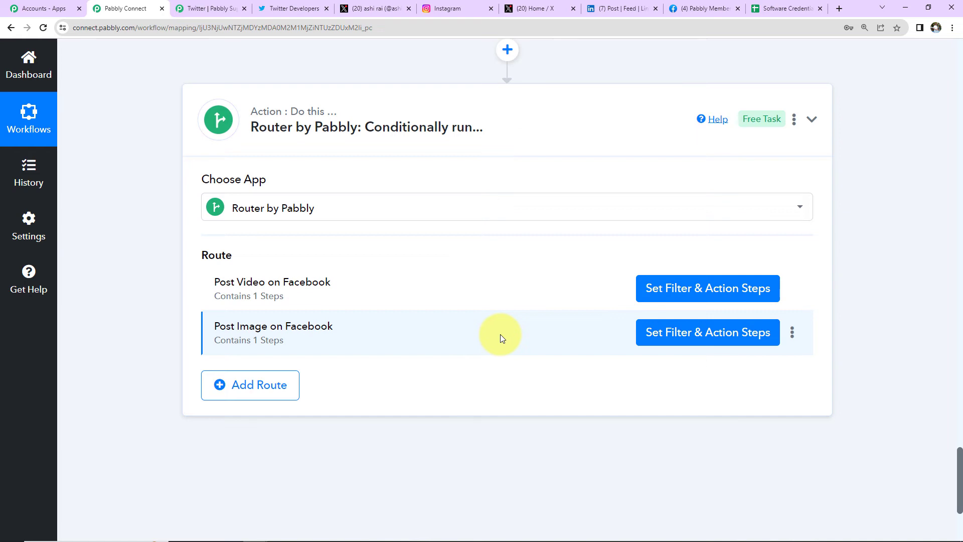
- Switch to Instagram and start a new post with the Easy-Homemade-Face-Packs-to-deal-with-Oily-Skin image, keeping the default crop and filter
left_click(459, 10)
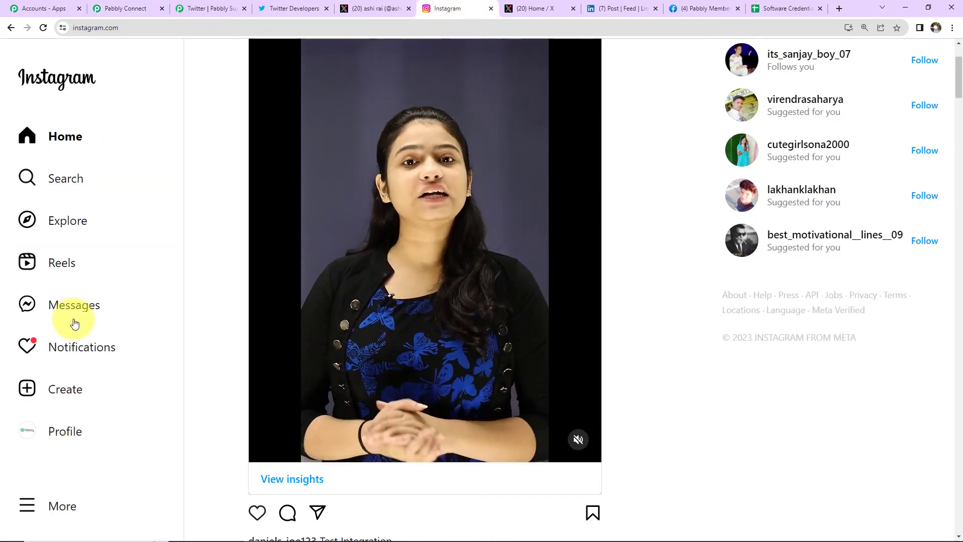
left_click(65, 396)
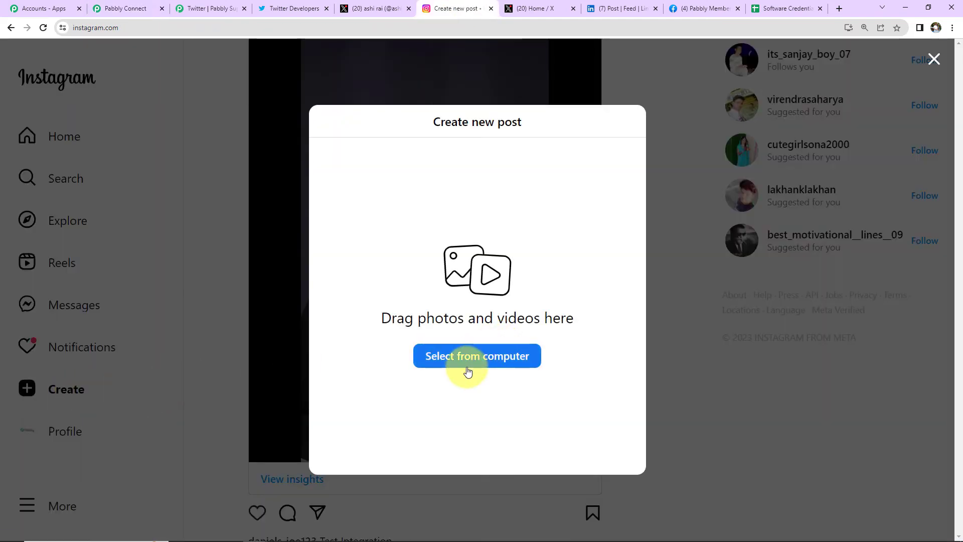
left_click(463, 360)
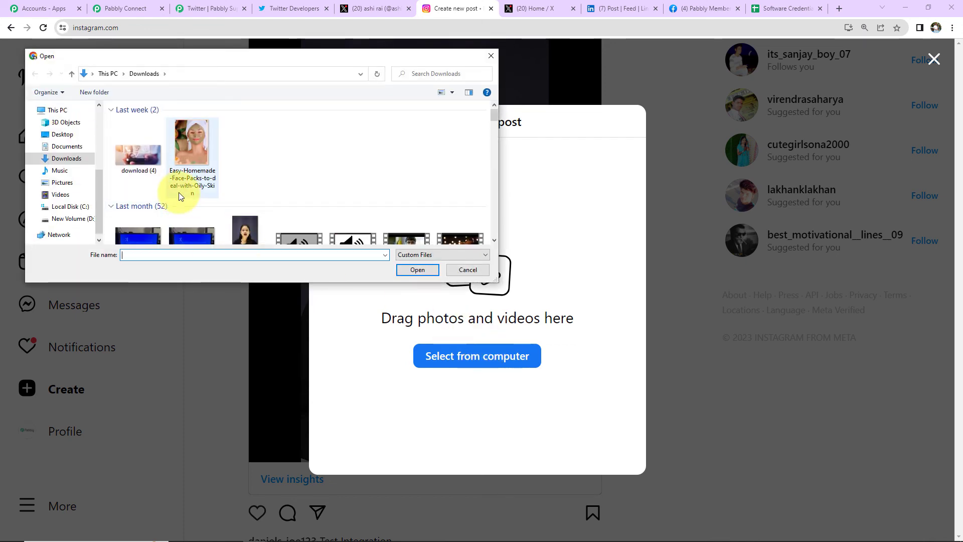
left_click(190, 143)
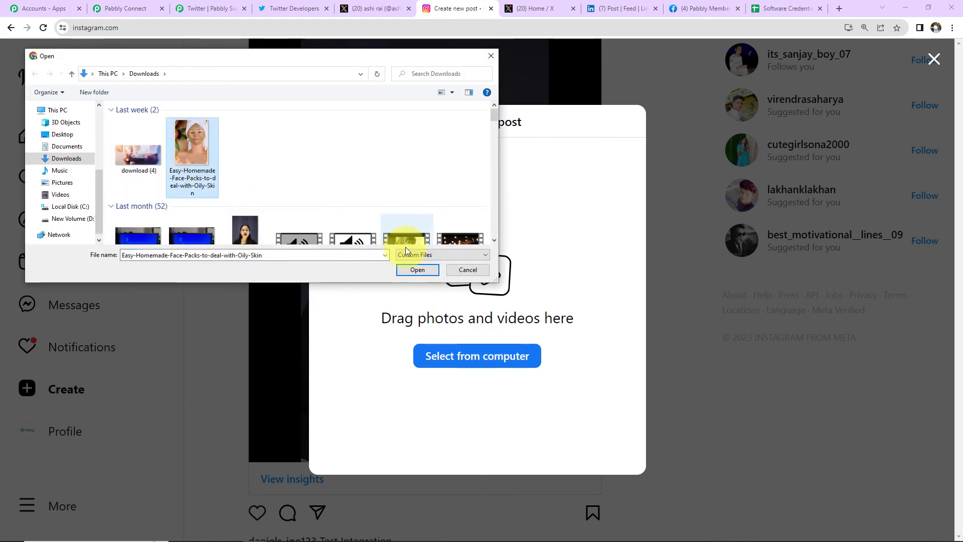
left_click(417, 270)
left_click(621, 121)
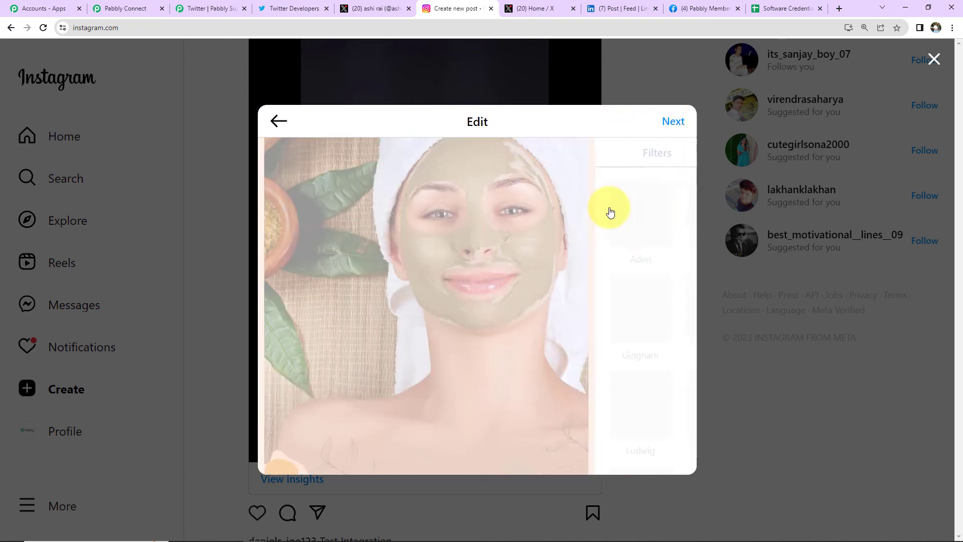
left_click(673, 121)
- Caption the new Instagram post "Dummy Test Integration" and share it
left_click(563, 212)
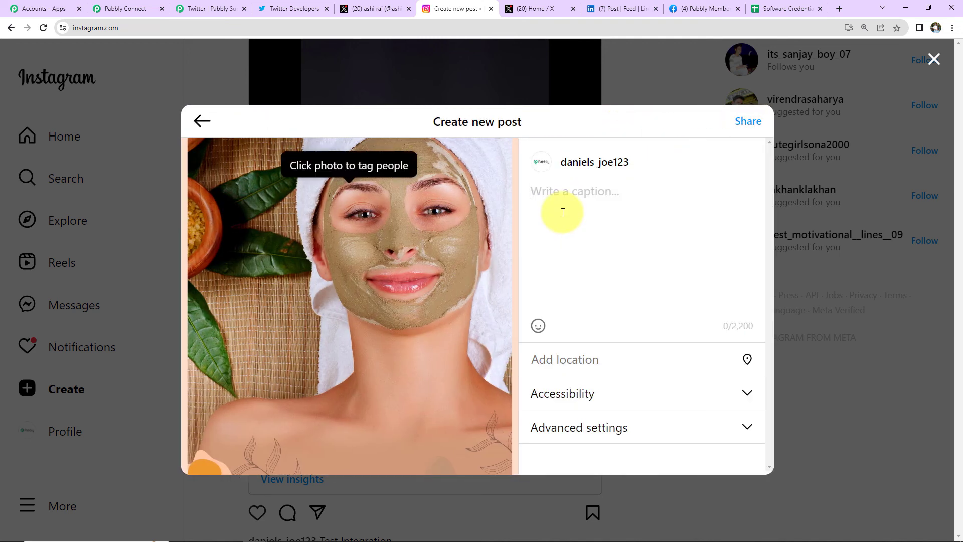
type("Dummy Te")
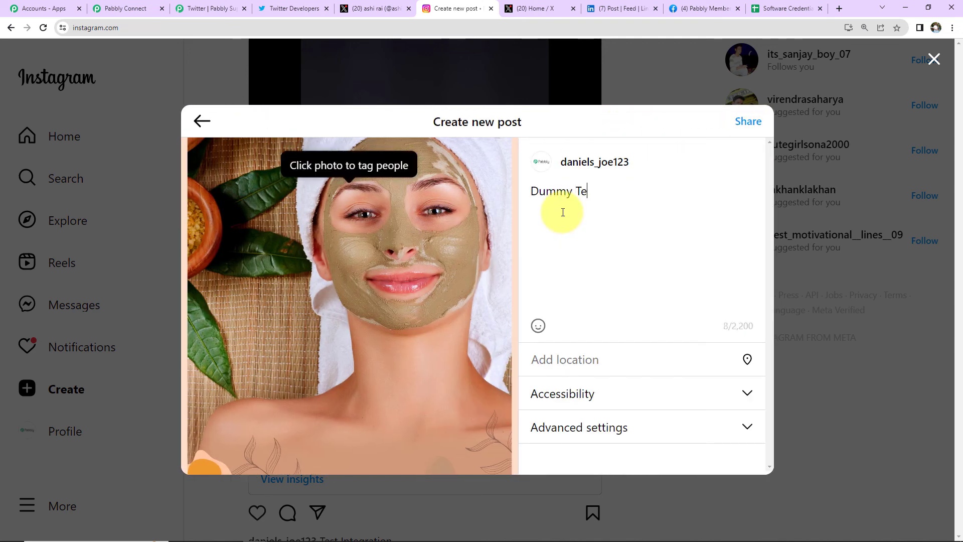
type("st Integration")
left_click(745, 121)
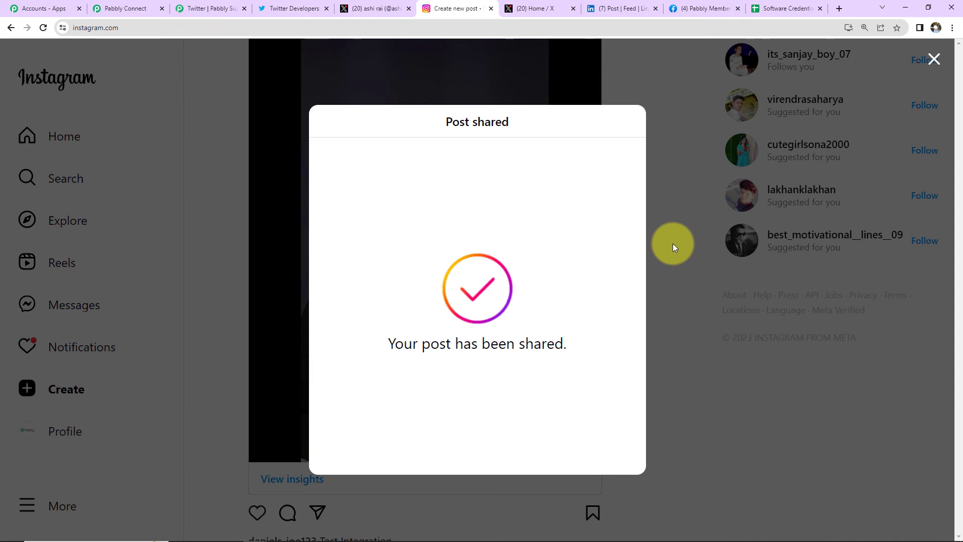
- Switch to X and look through the tweets on the connected account's profile
left_click(545, 8)
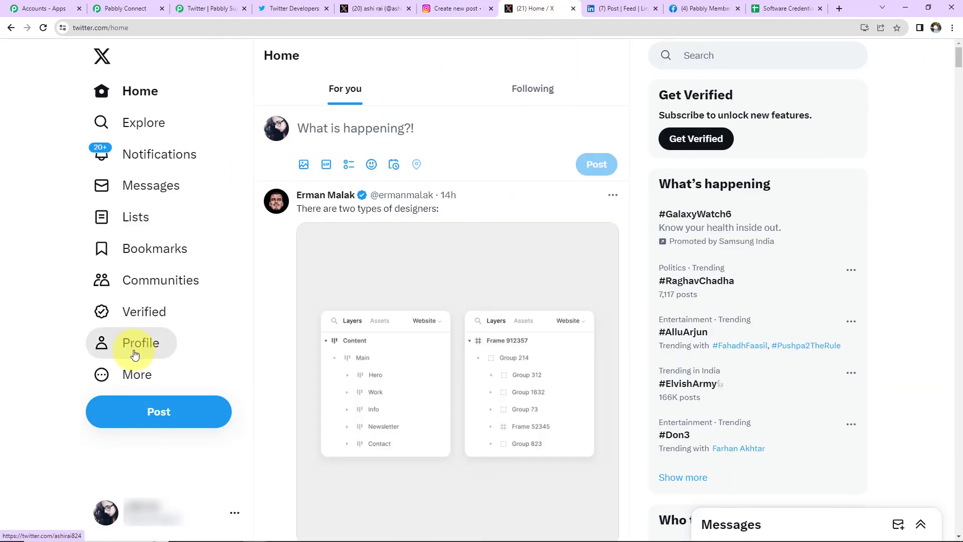
left_click(140, 344)
scroll(281, 371, "down", 2)
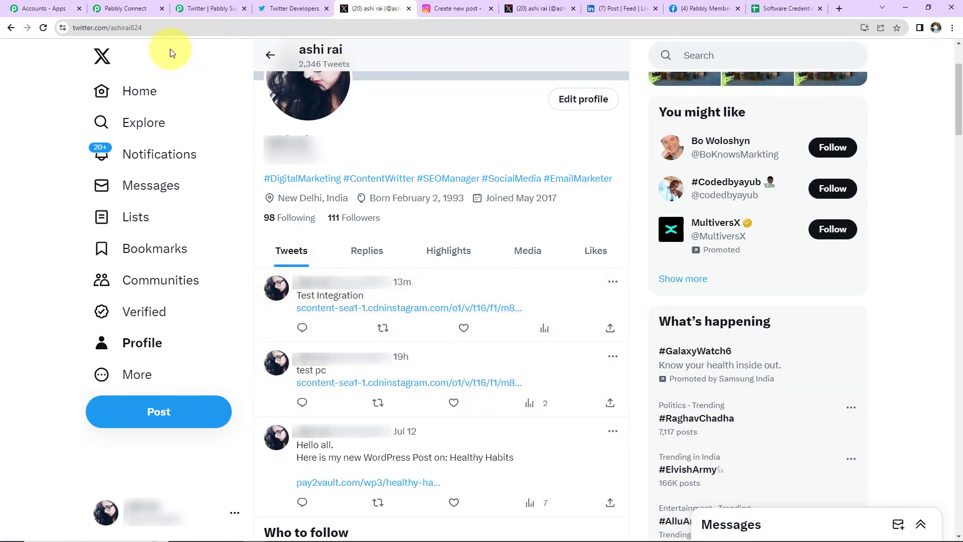
- Check the Instagram trigger's polling interval in Pabbly Connect, then look for the new tweet on the X profile
left_click(133, 8)
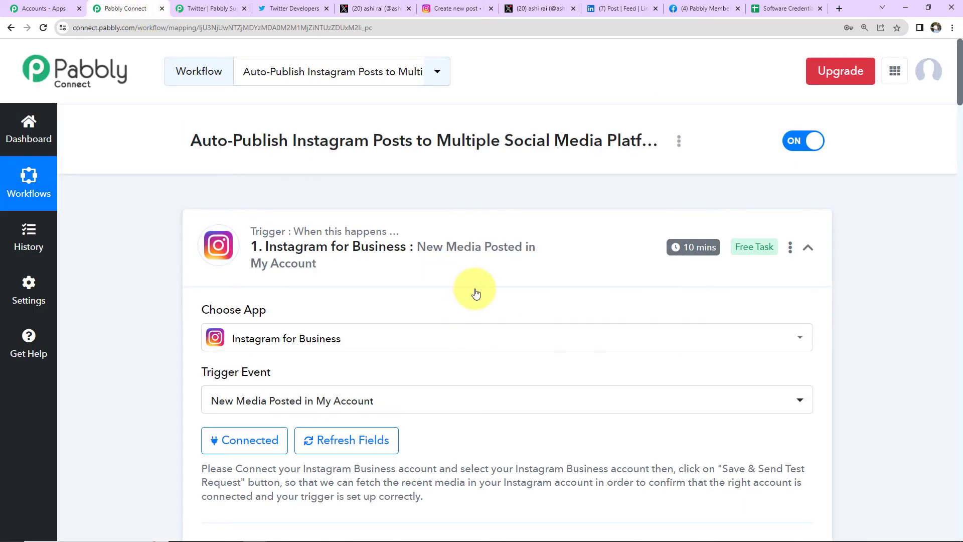
mouse_move(698, 245)
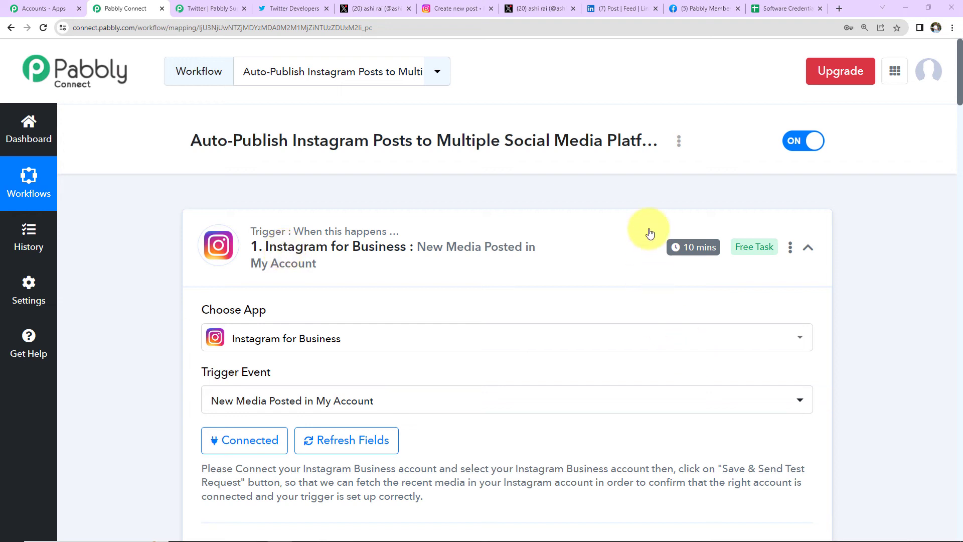
left_click(524, 8)
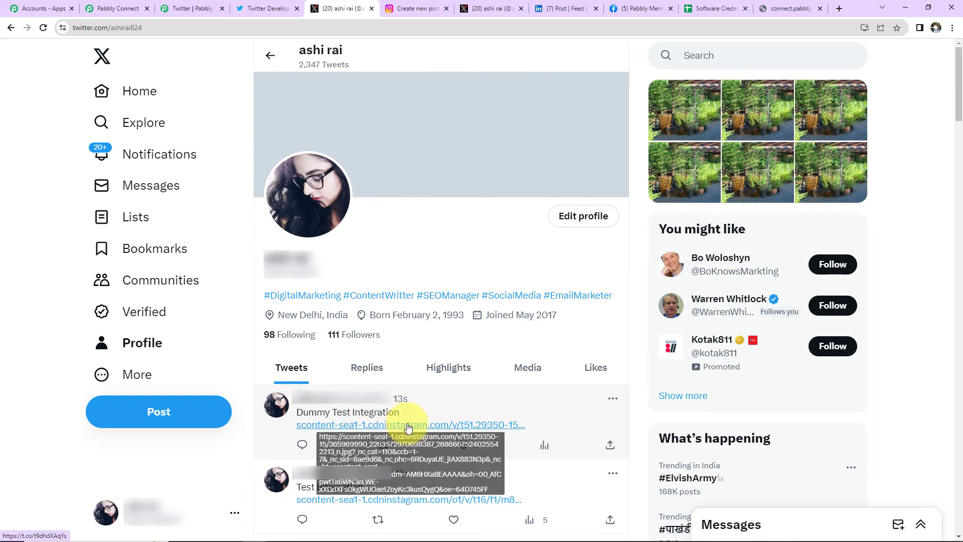
- Switch to LinkedIn, refresh the page and check the profile's Activity section for the new post
left_click(564, 10)
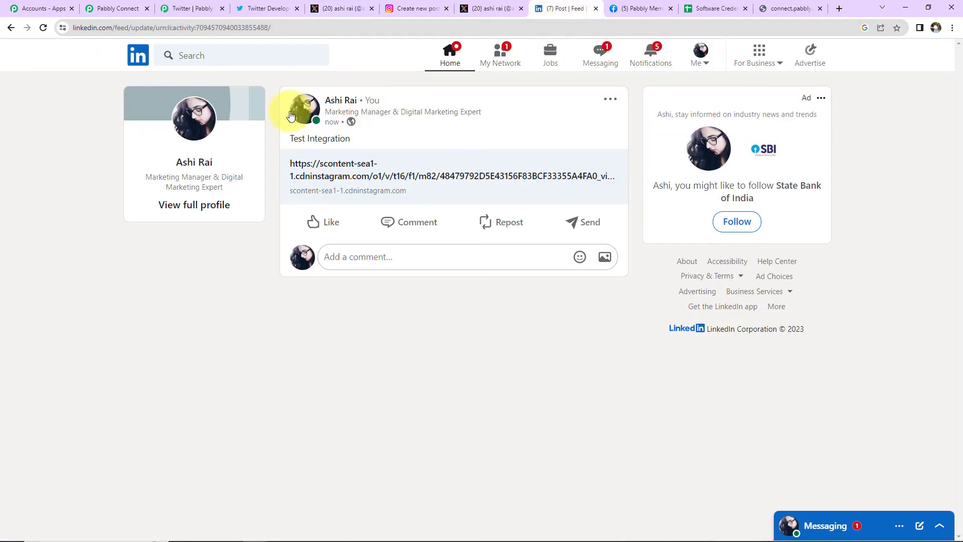
left_click(44, 28)
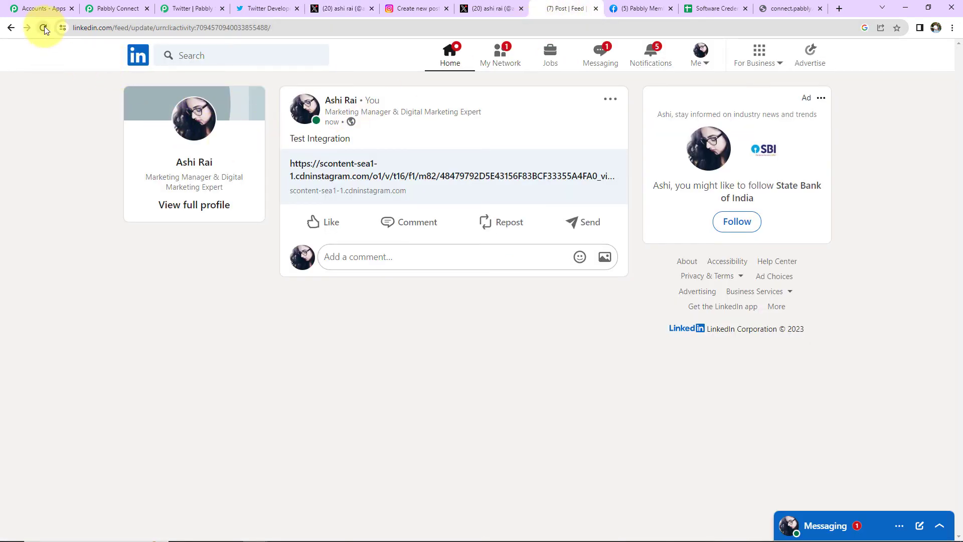
left_click(698, 53)
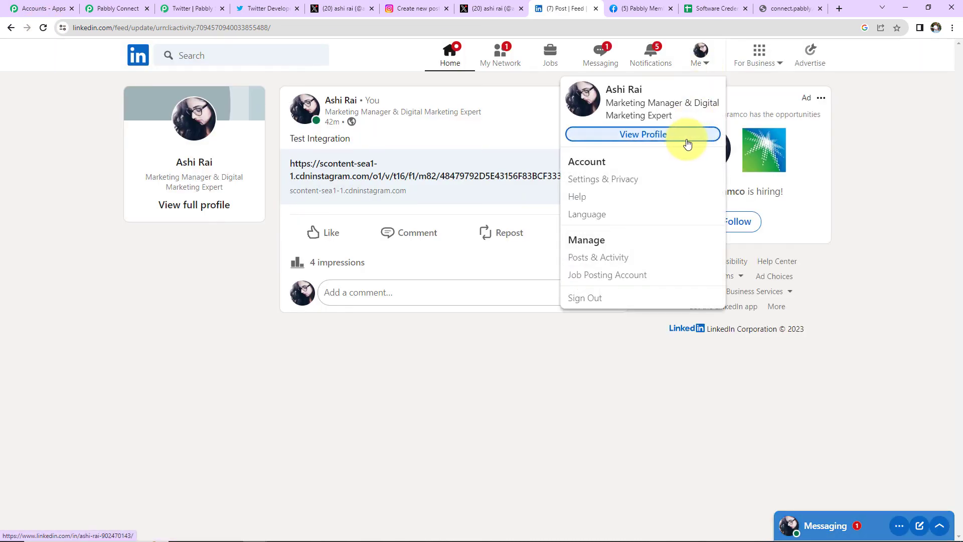
left_click(631, 134)
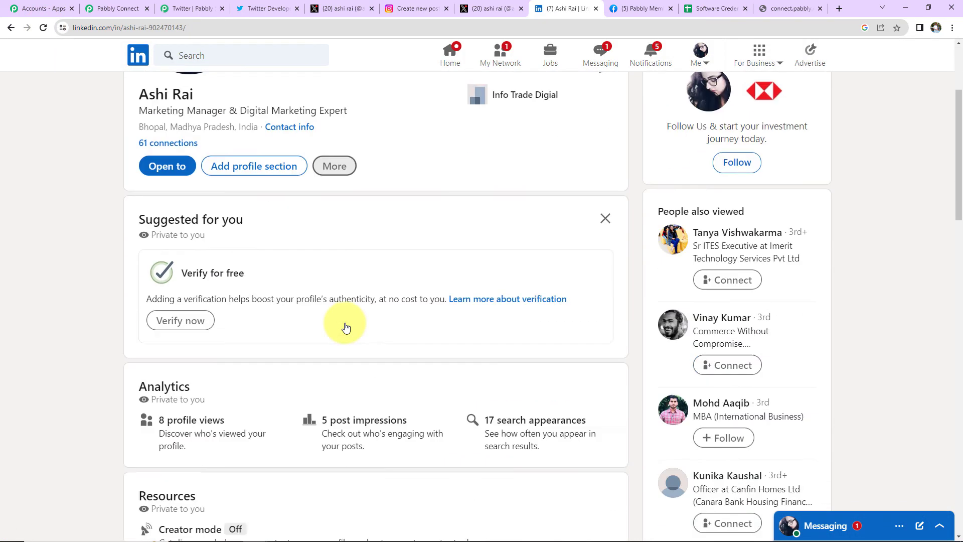
scroll(344, 326, "down", 5)
scroll(330, 333, "down", 5)
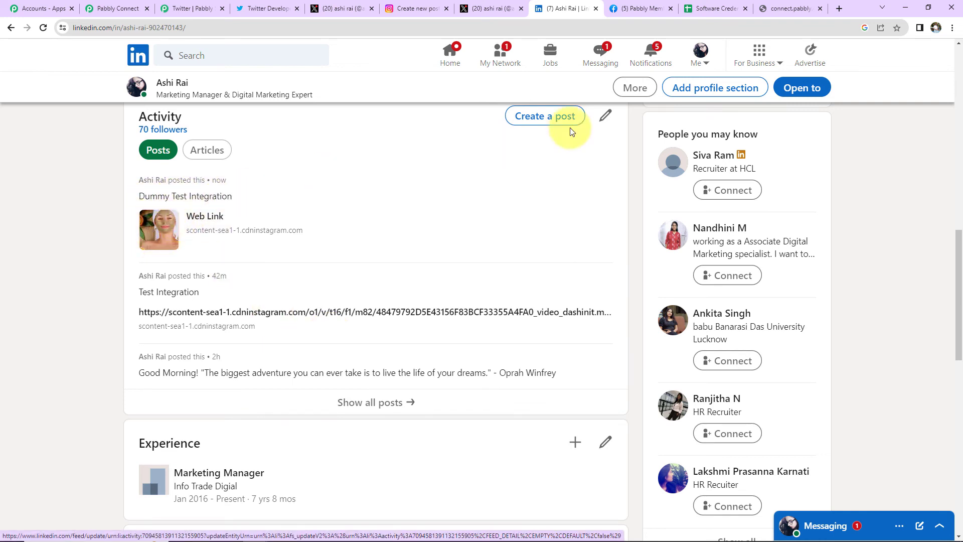
- Refresh the Pabbly Members group on Facebook and check its discussion for the new image post
left_click(643, 10)
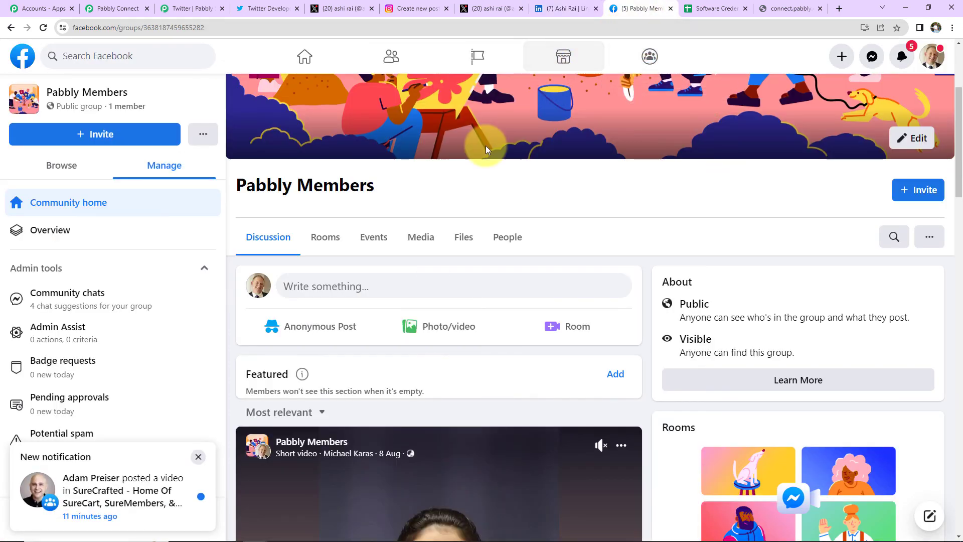
left_click(43, 28)
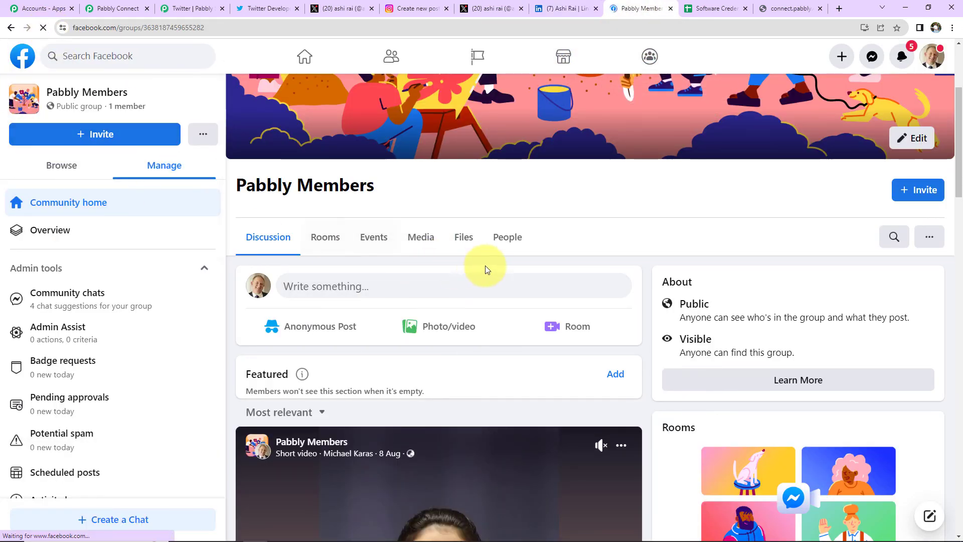
scroll(596, 287, "down", 5)
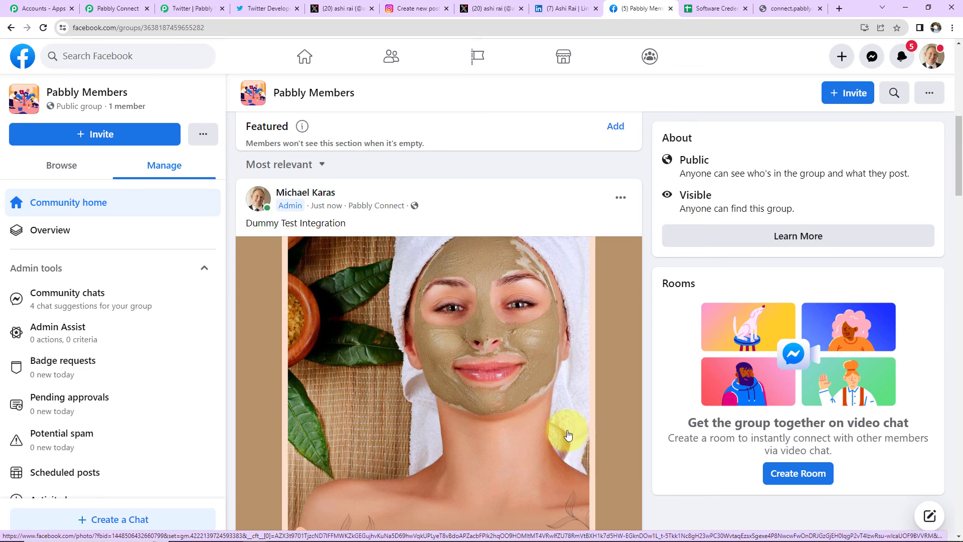
- Return to Pabbly Connect and collapse the Instagram, Twitter, LinkedIn and Router steps to review the whole workflow
left_click(101, 8)
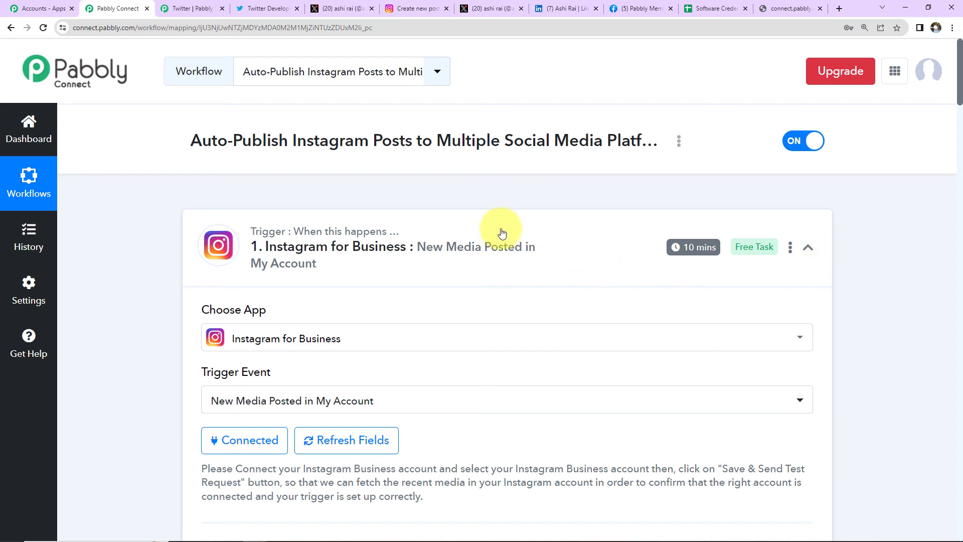
left_click(806, 249)
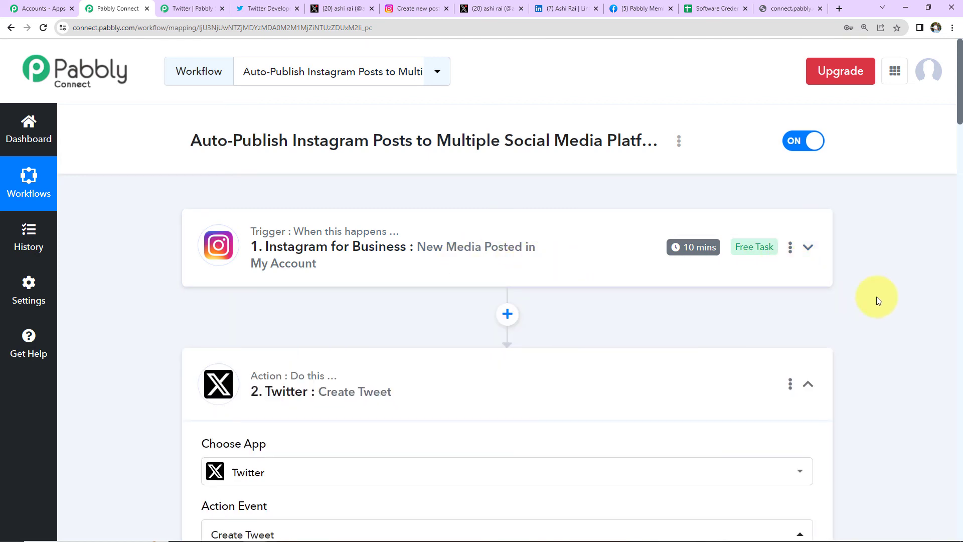
left_click(807, 383)
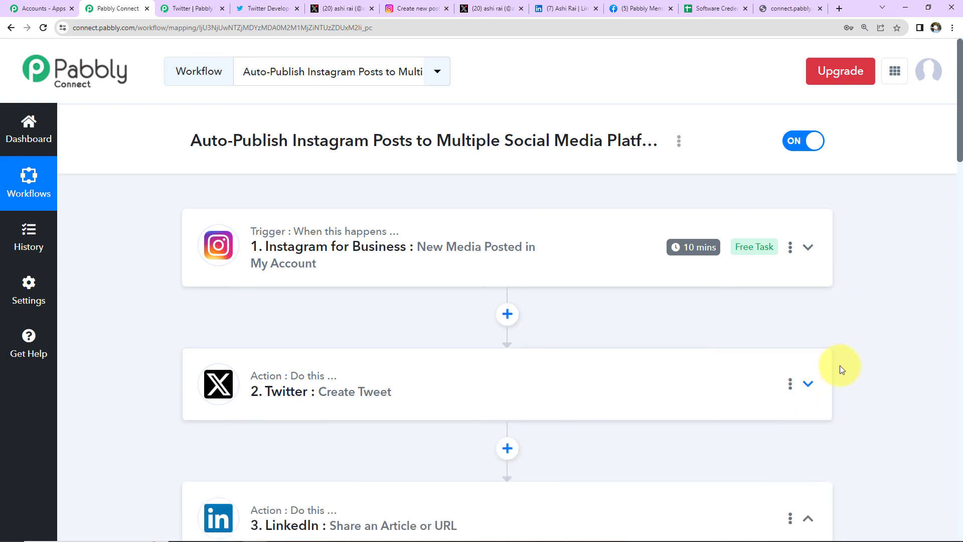
scroll(856, 357, "down", 2)
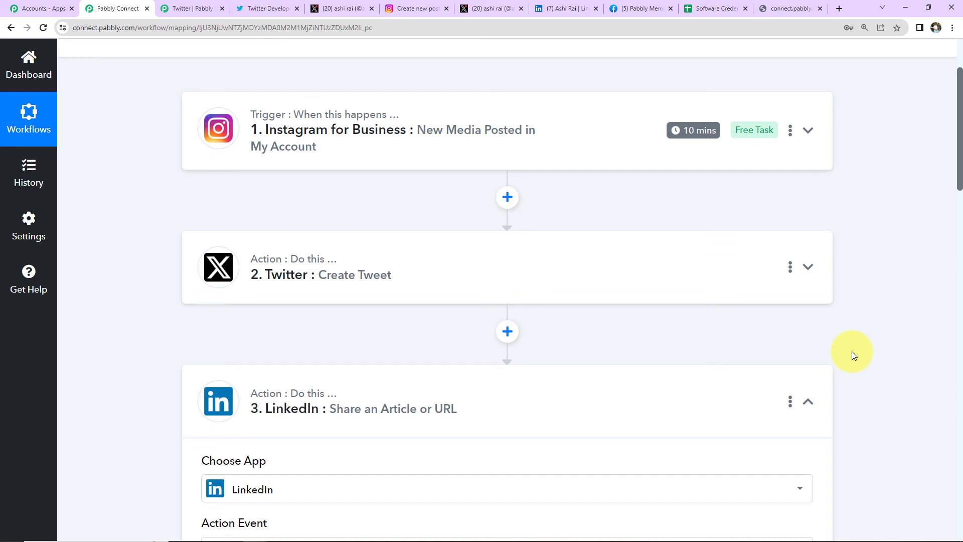
left_click(808, 404)
scroll(856, 345, "down", 2)
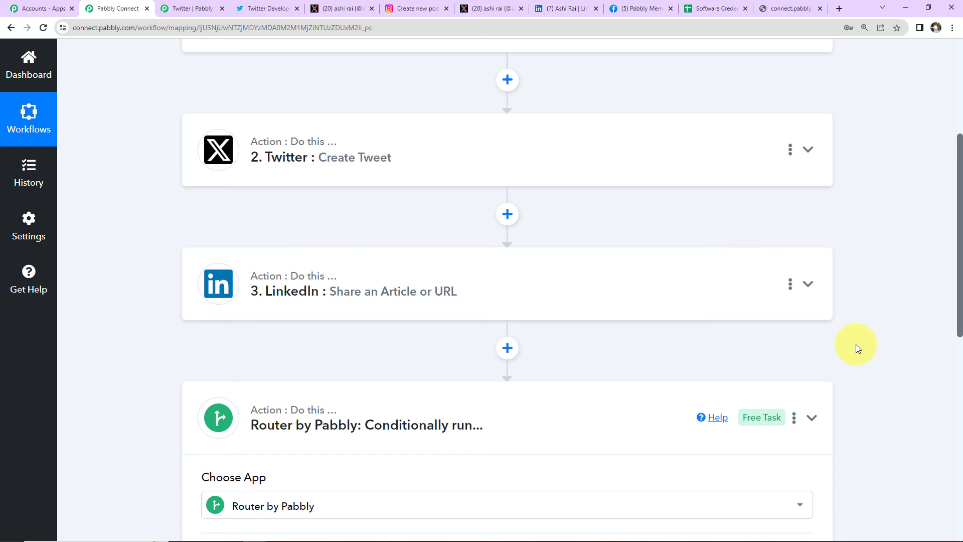
scroll(855, 344, "down", 2)
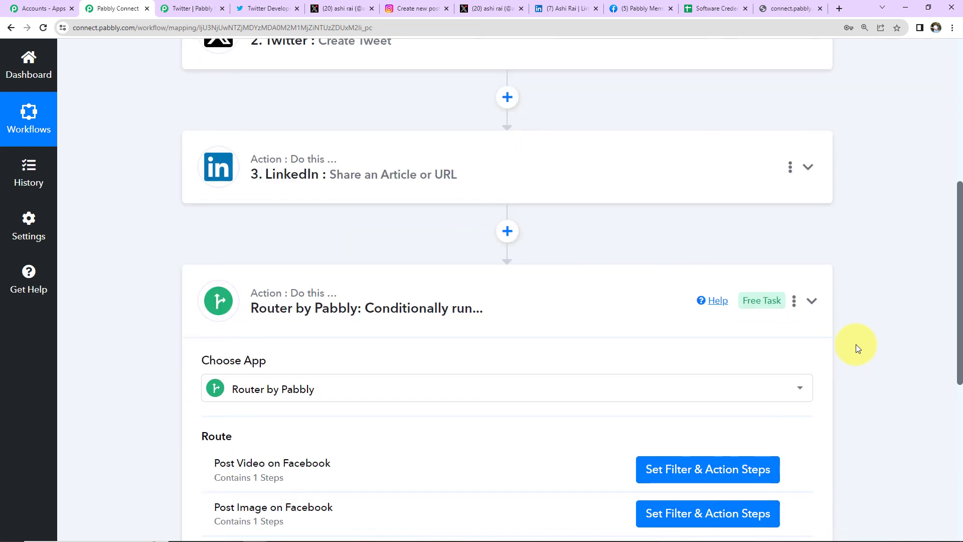
scroll(855, 344, "down", 2)
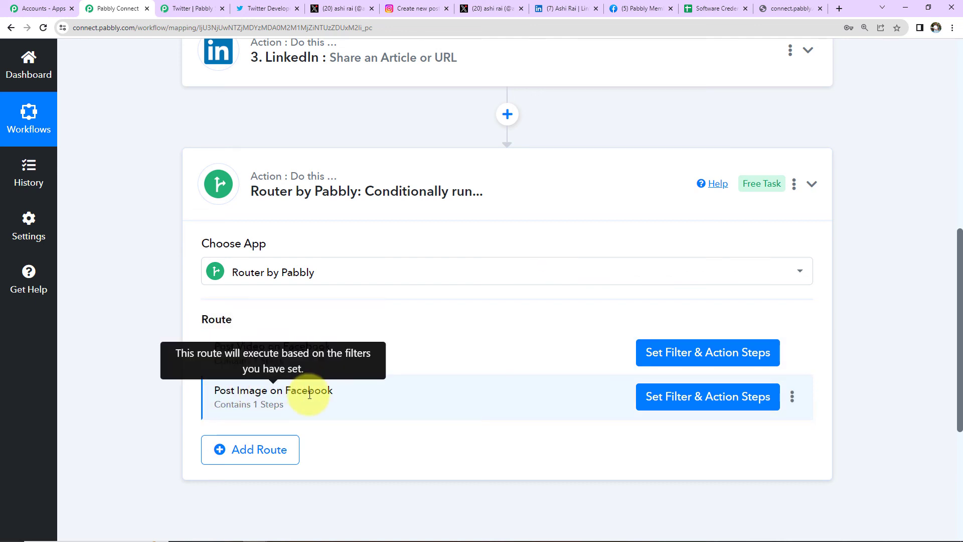
left_click(813, 185)
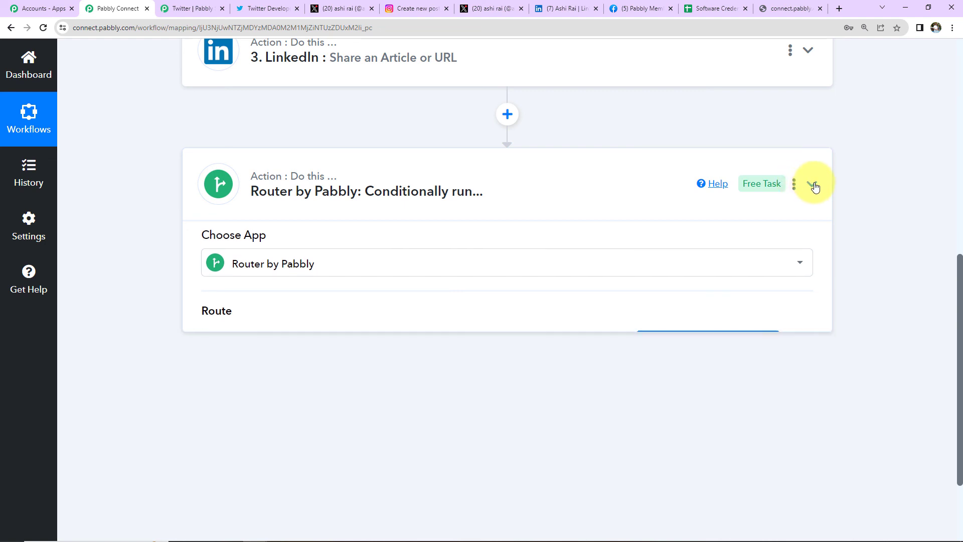
scroll(841, 267, "up", 10)
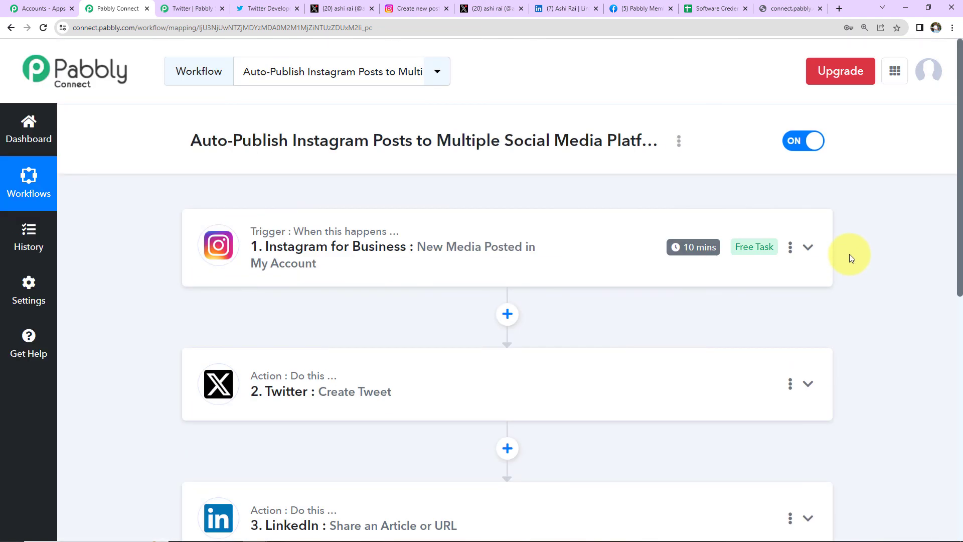